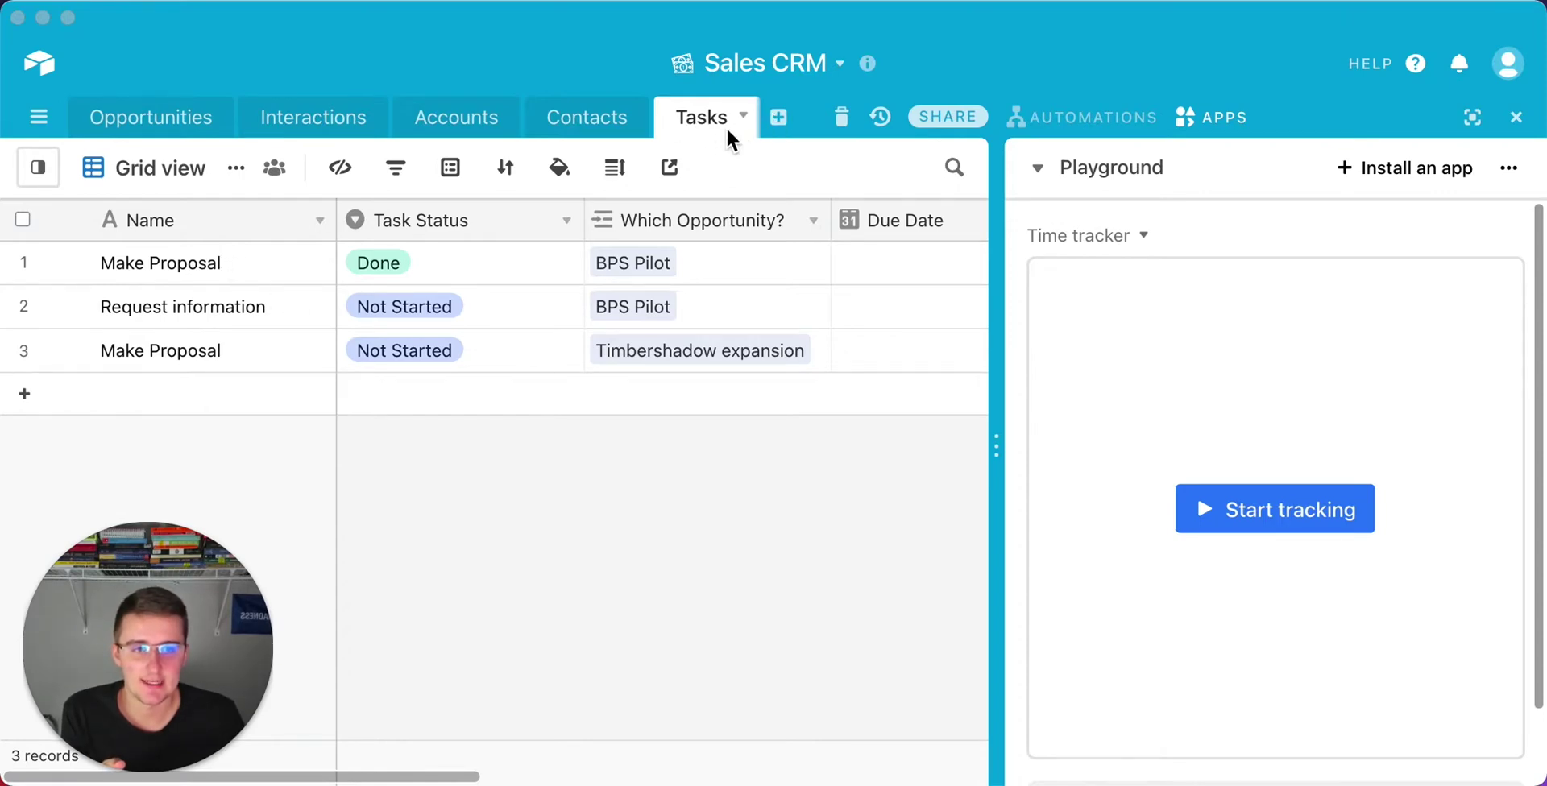
left_click(244, 260)
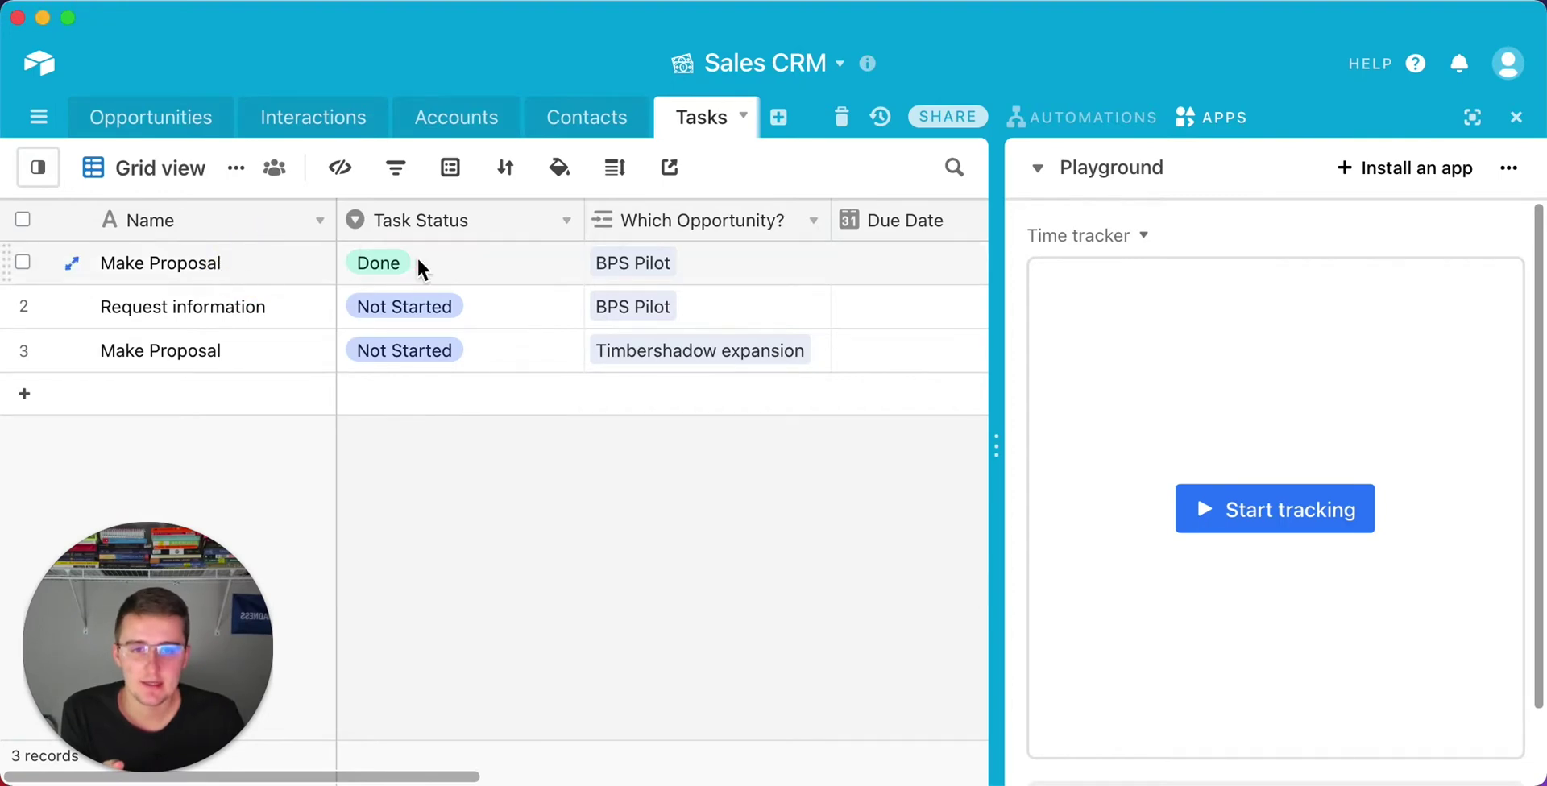
left_click(318, 224)
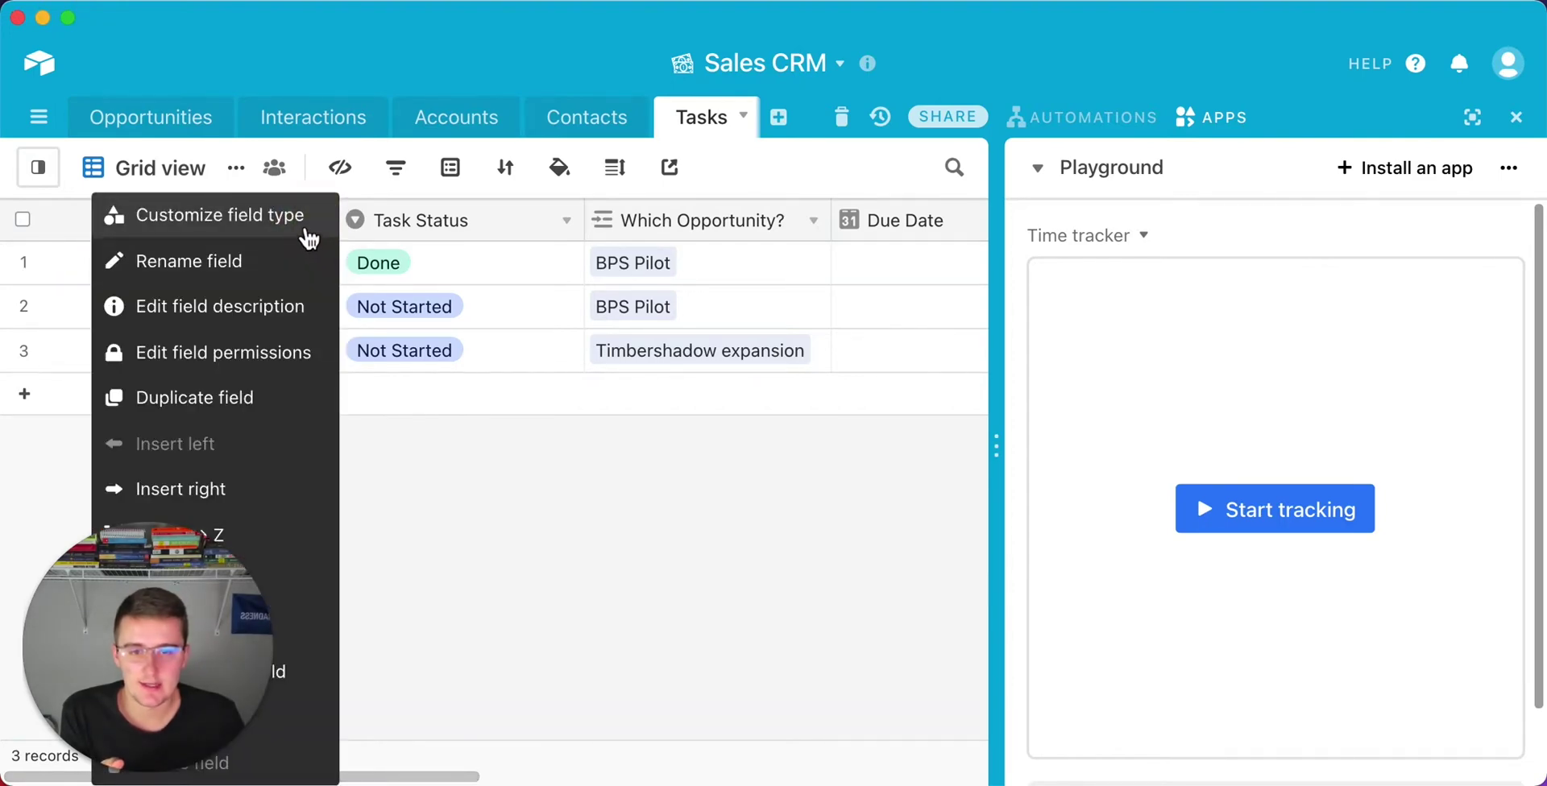
left_click(305, 226)
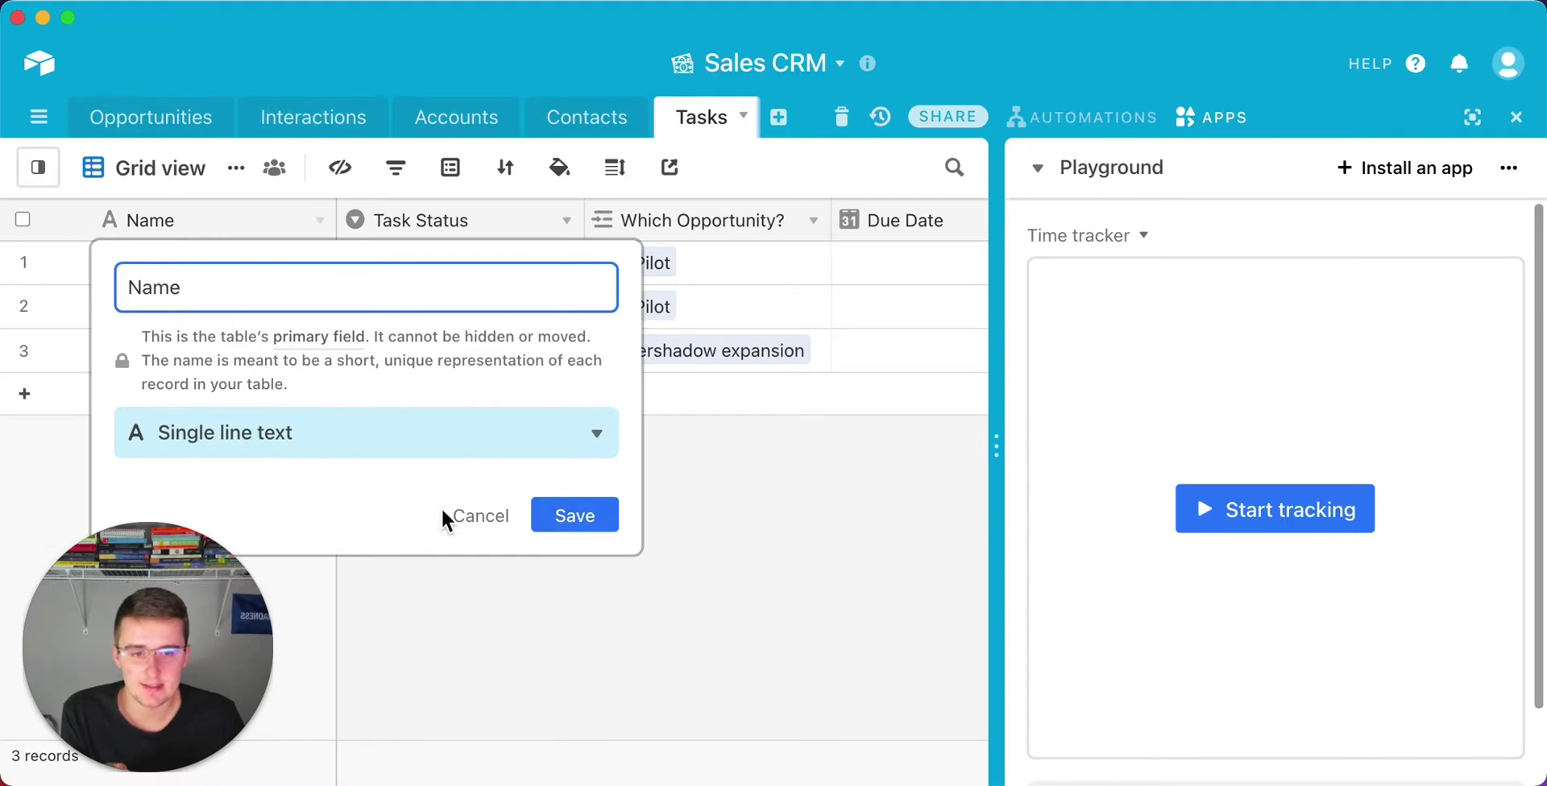
left_click(480, 517)
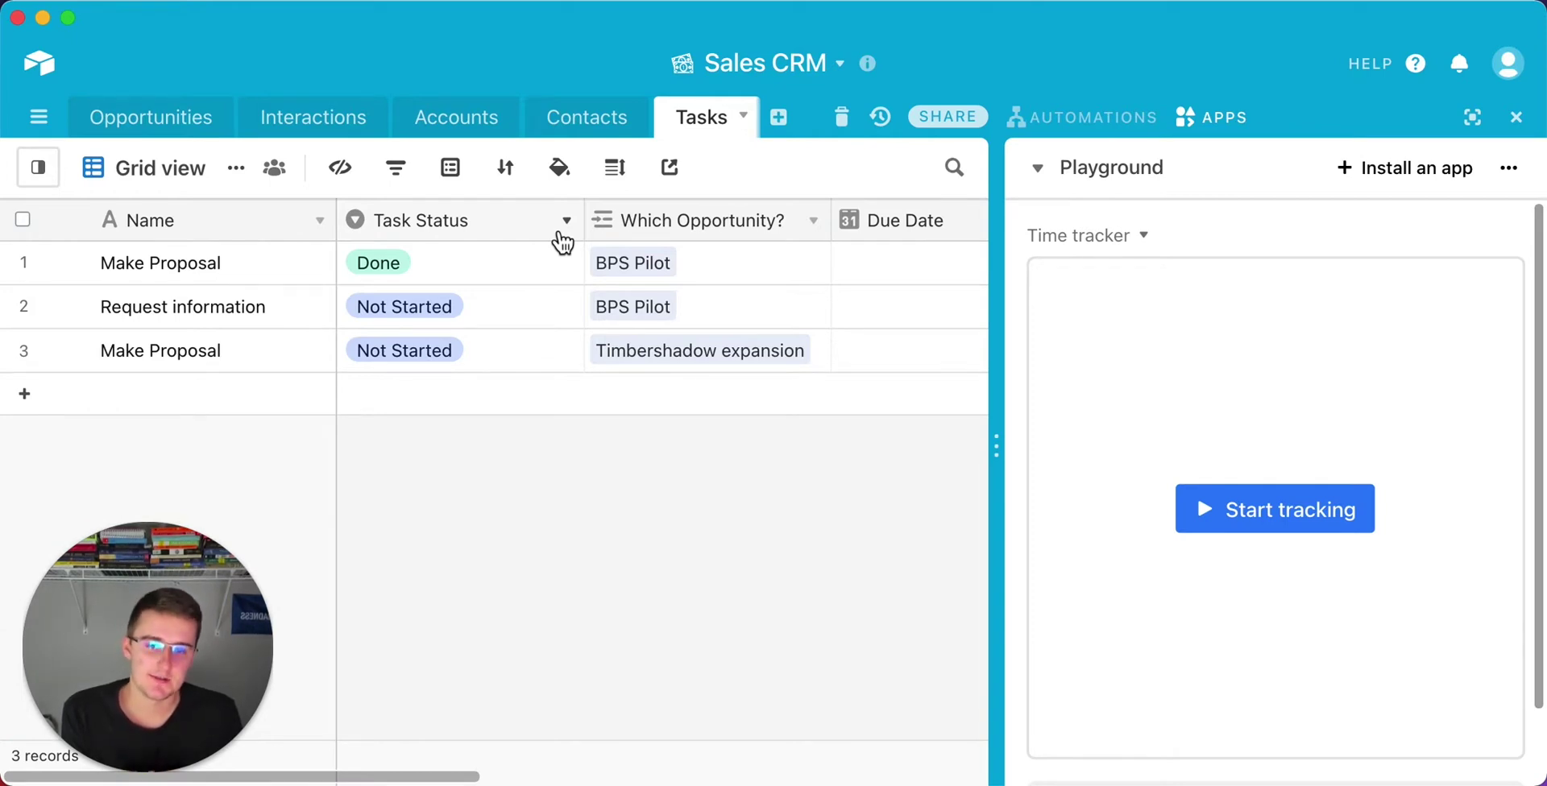
left_click(546, 272)
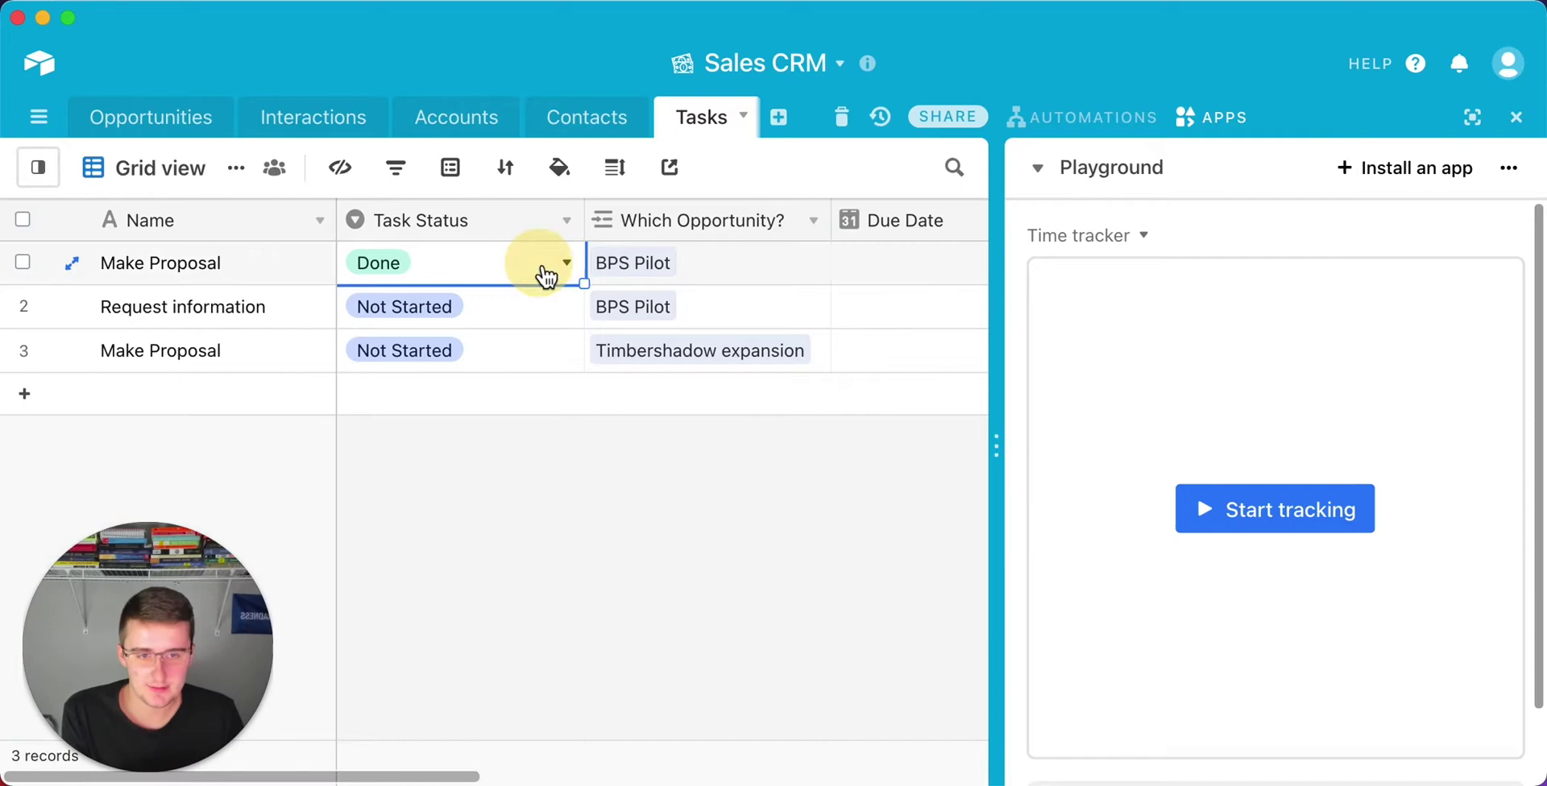
left_click(566, 222)
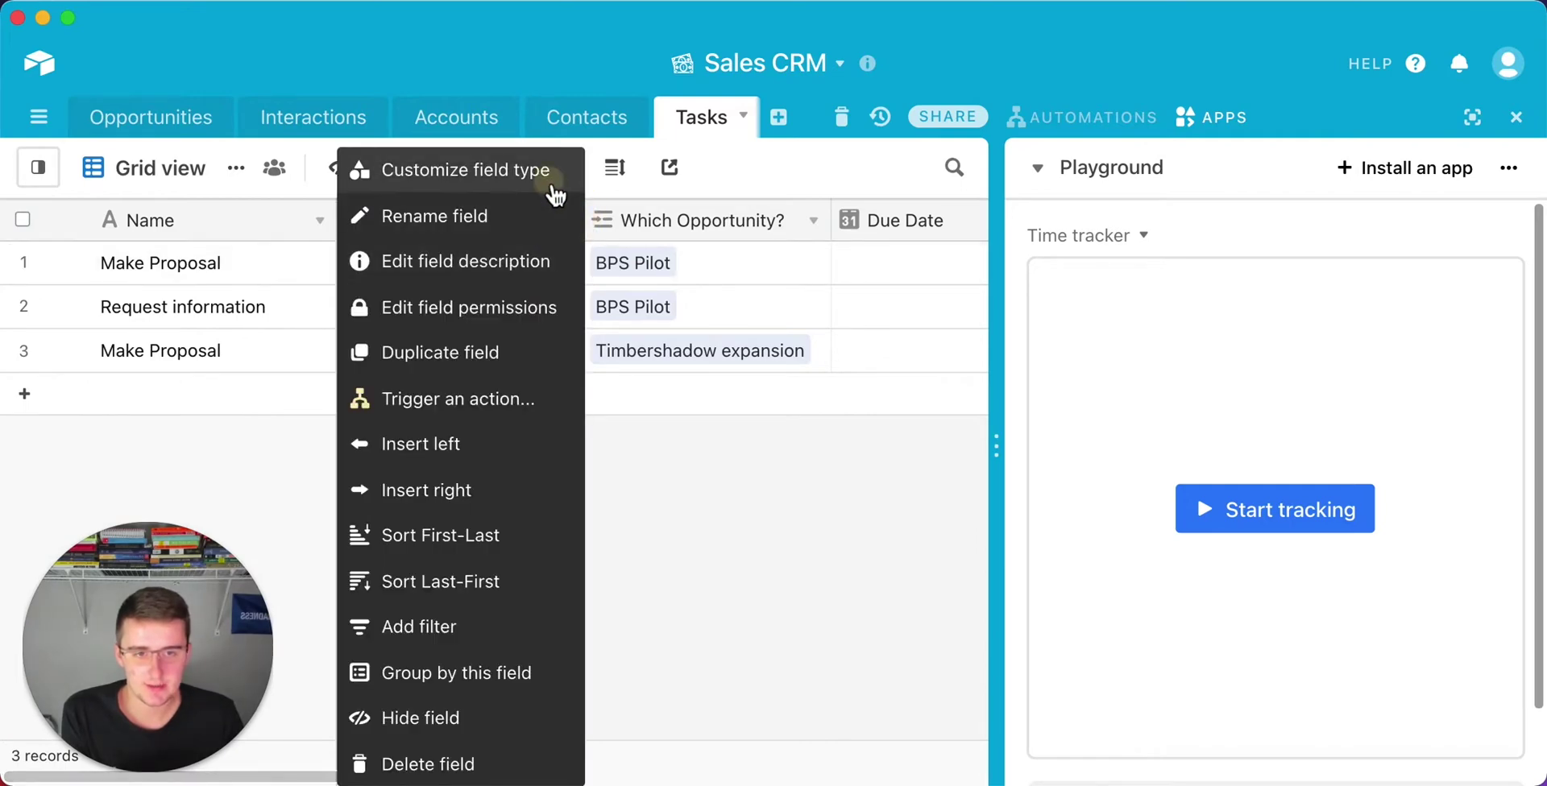
left_click(551, 181)
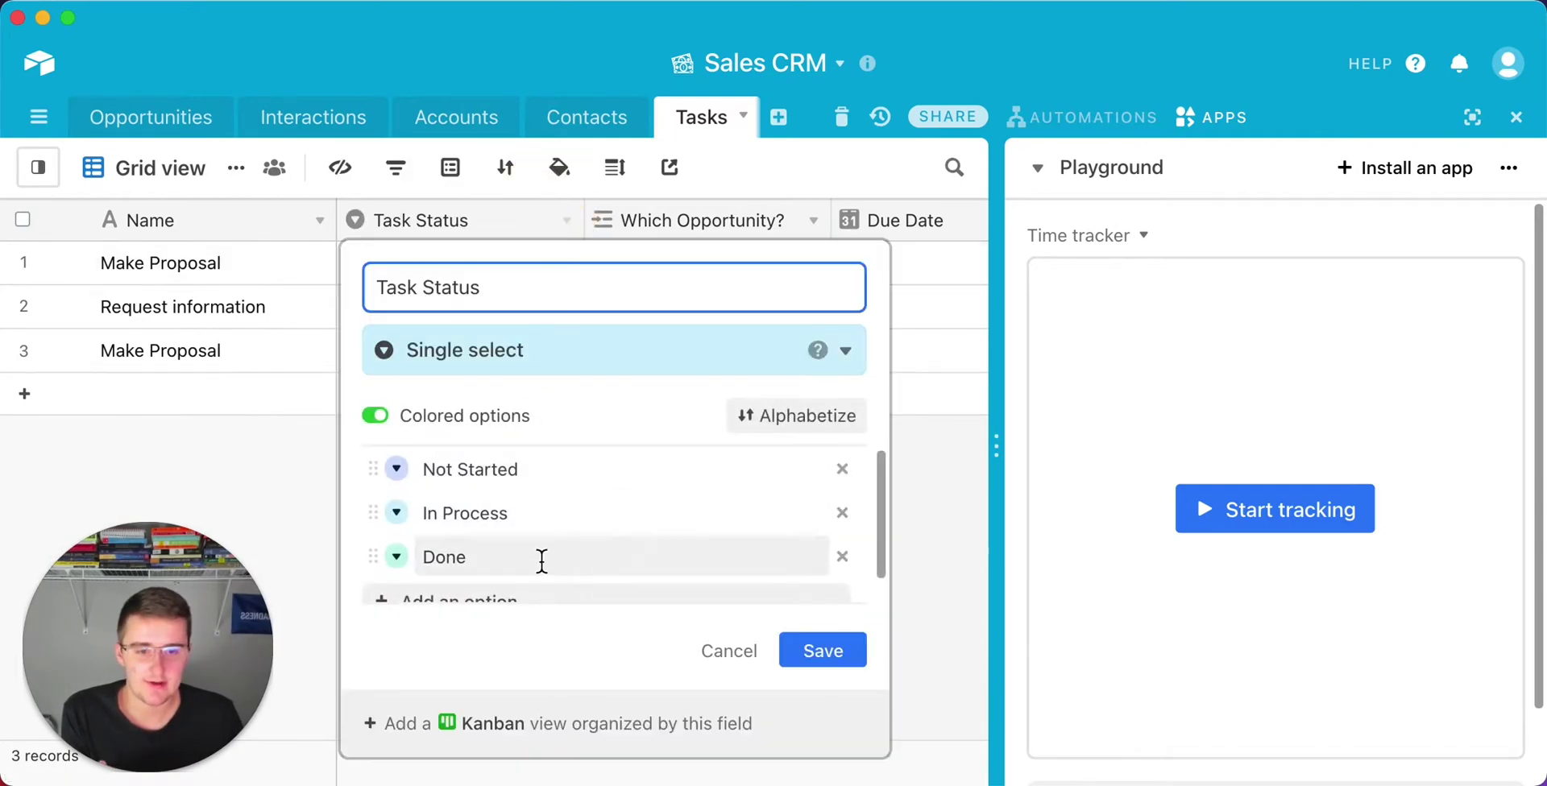
left_click(725, 664)
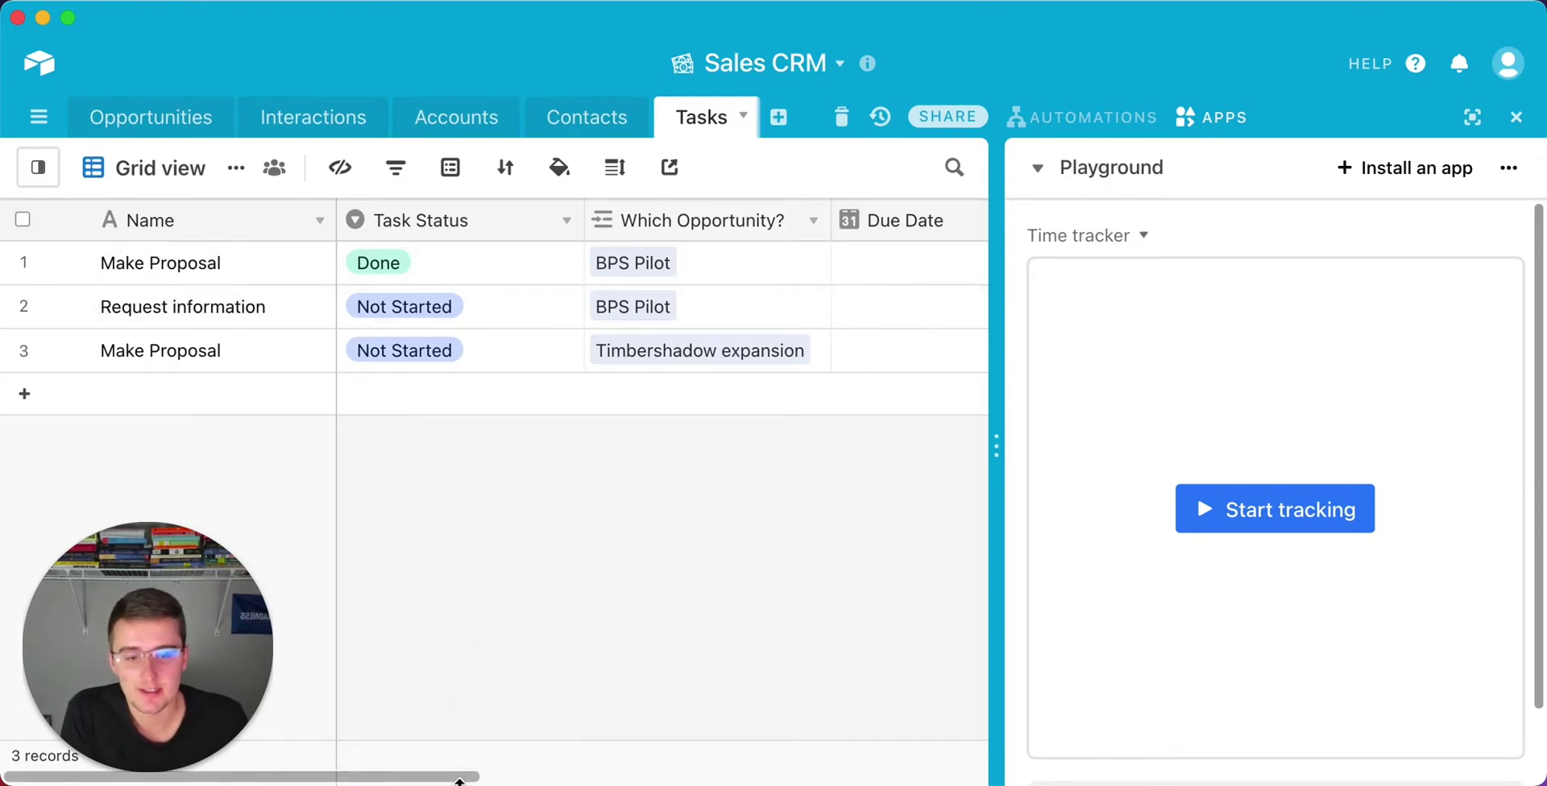
Set the three tasks' Due Dates to 1/21/2021, 1/22/2021 and 1/23/2021.
left_click_drag(469, 777, 597, 769)
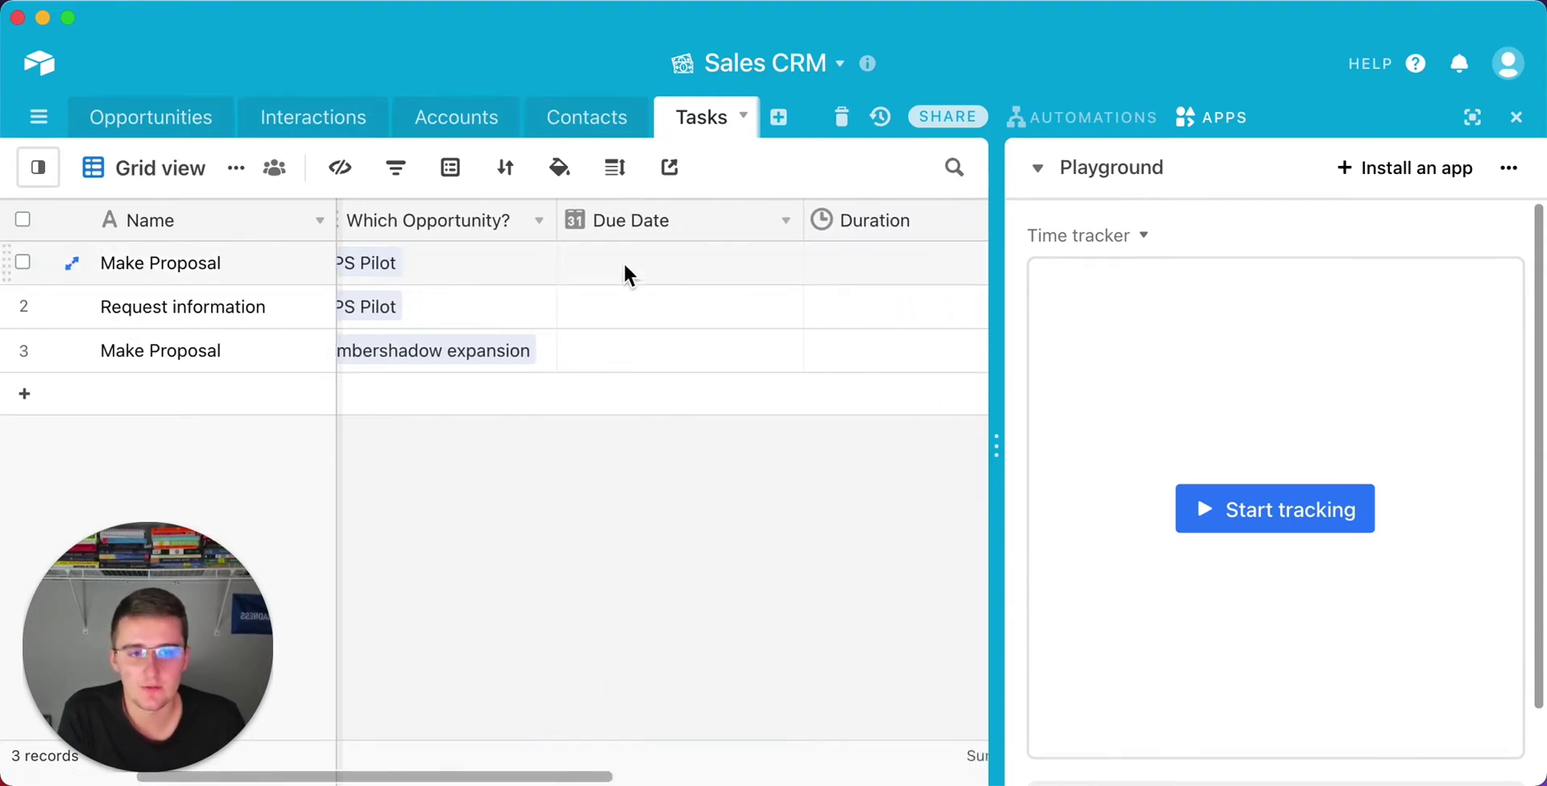
double_click(625, 267)
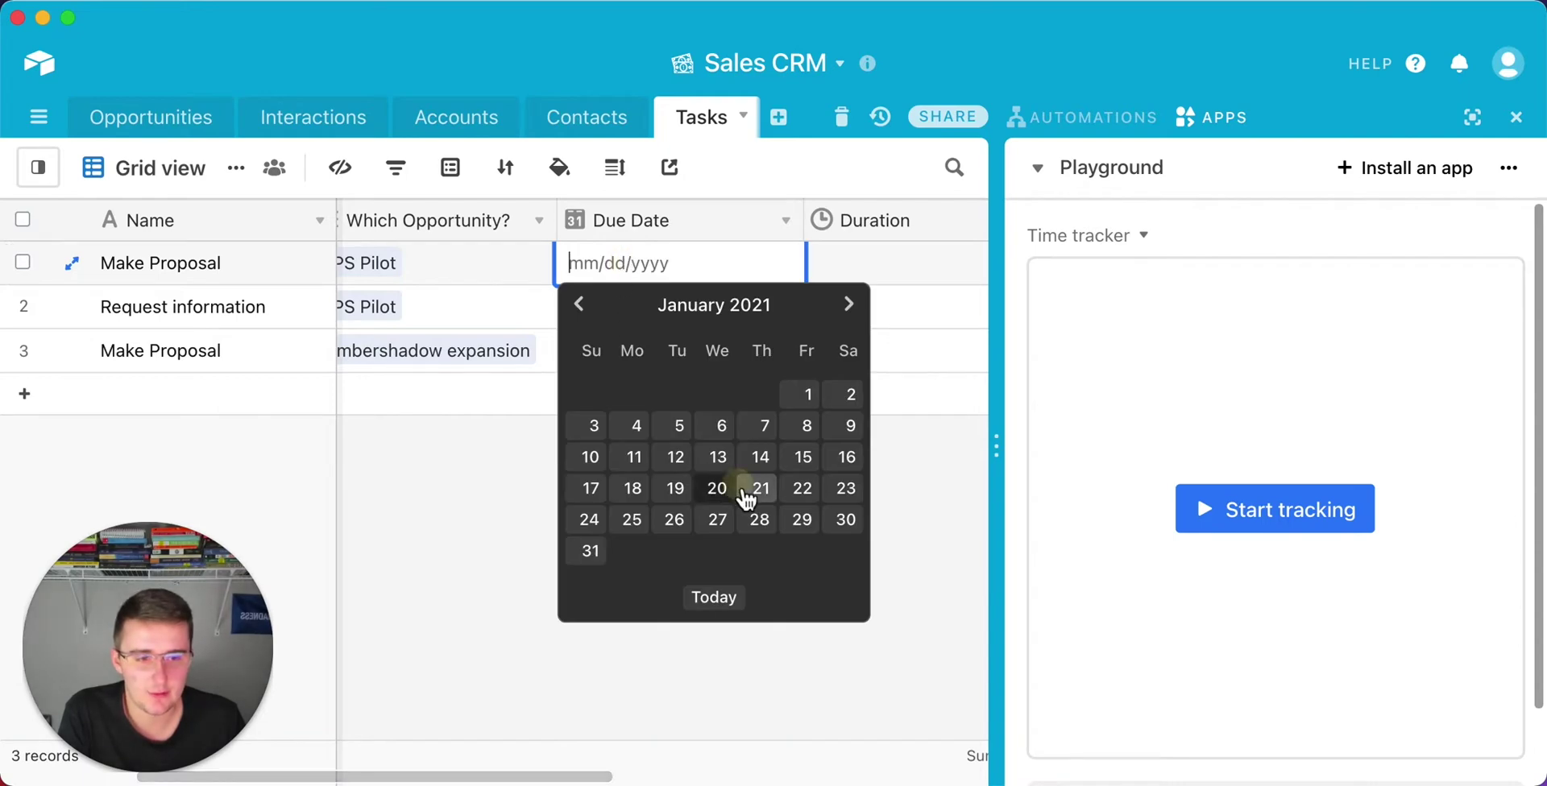
left_click(759, 489)
double_click(615, 314)
left_click(803, 532)
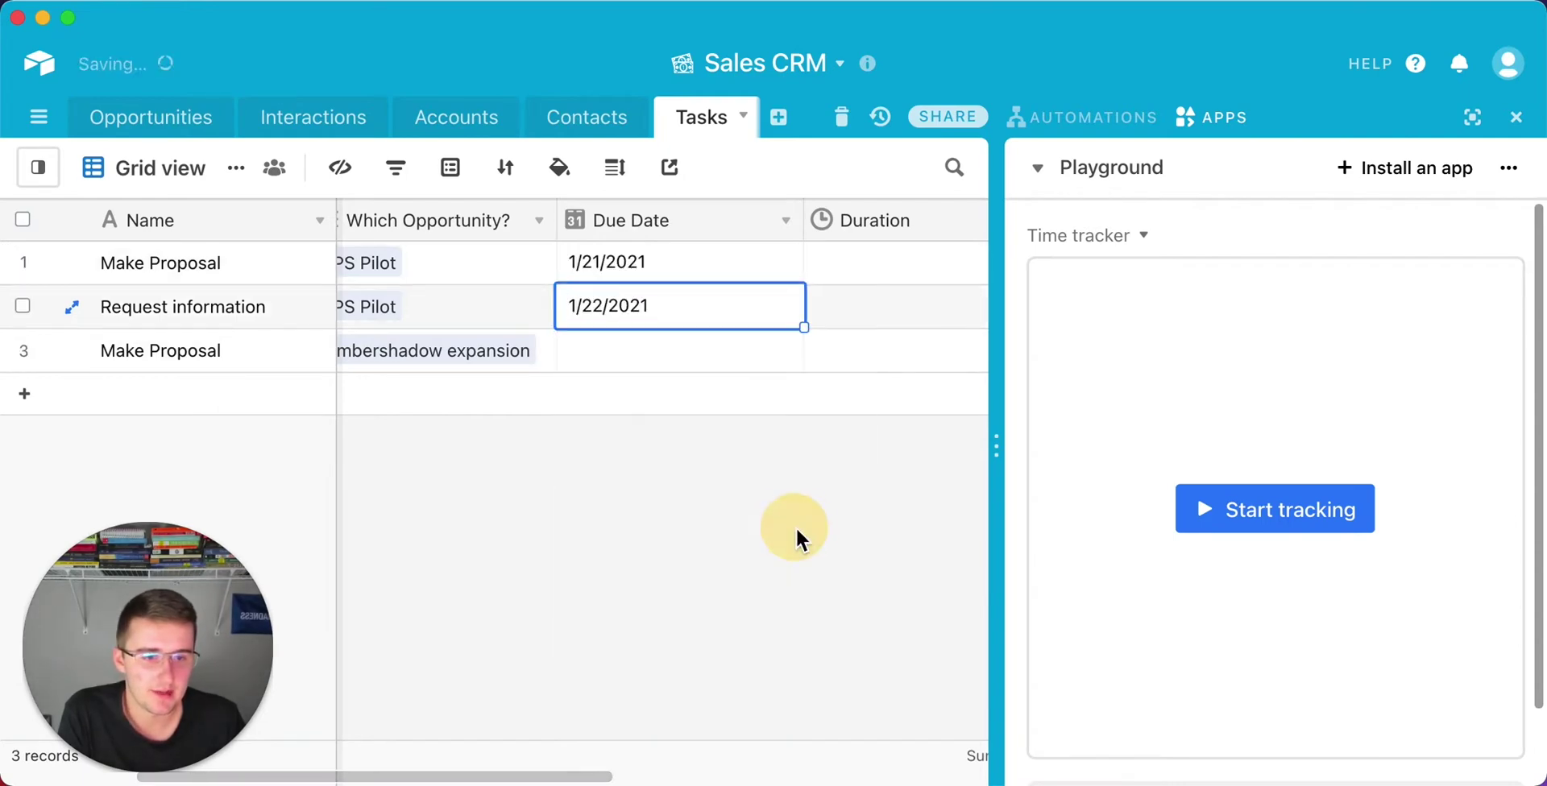
double_click(636, 346)
left_click(859, 585)
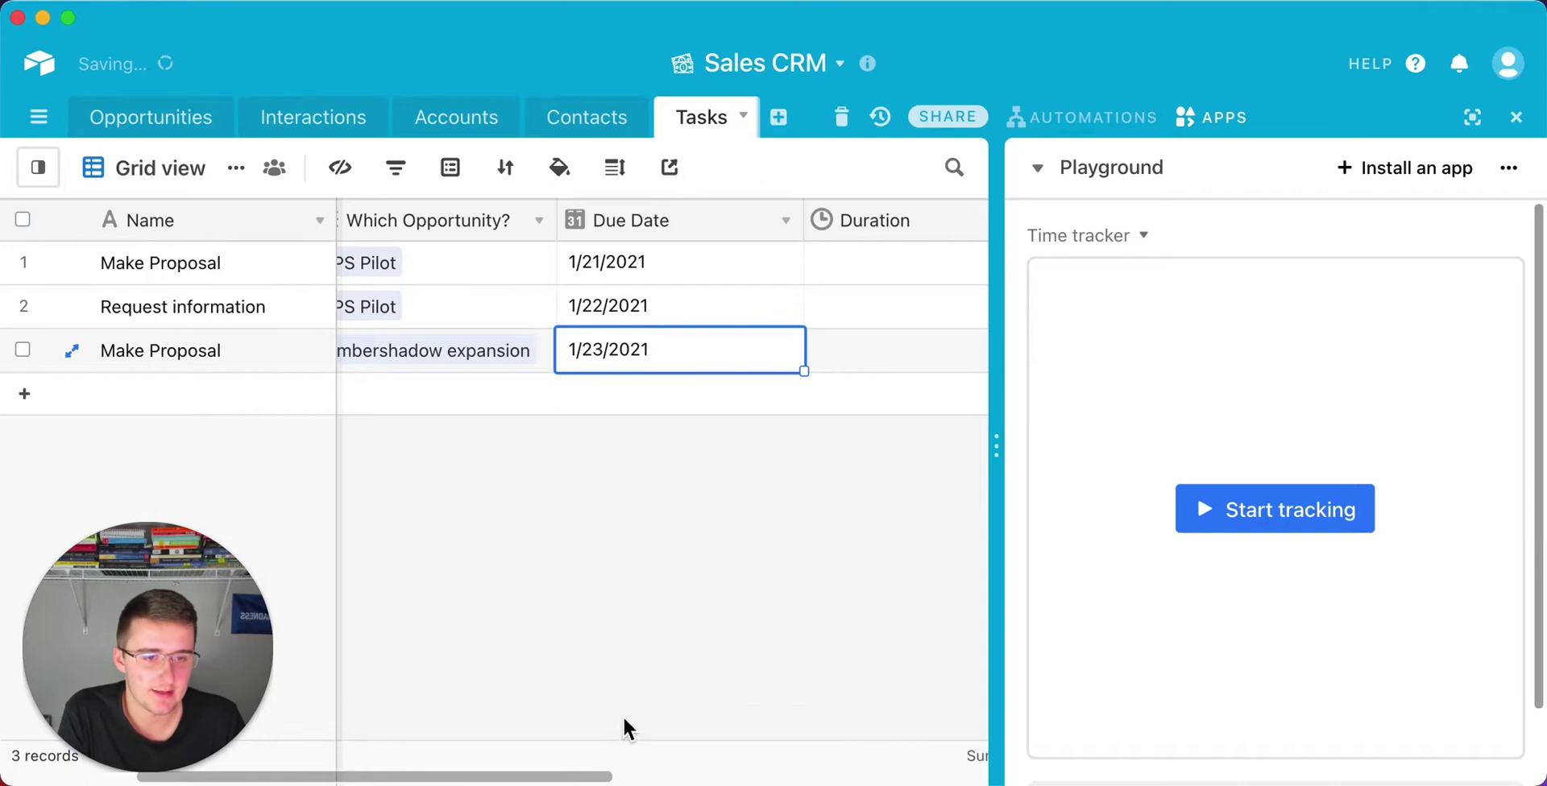
left_click_drag(584, 776, 801, 773)
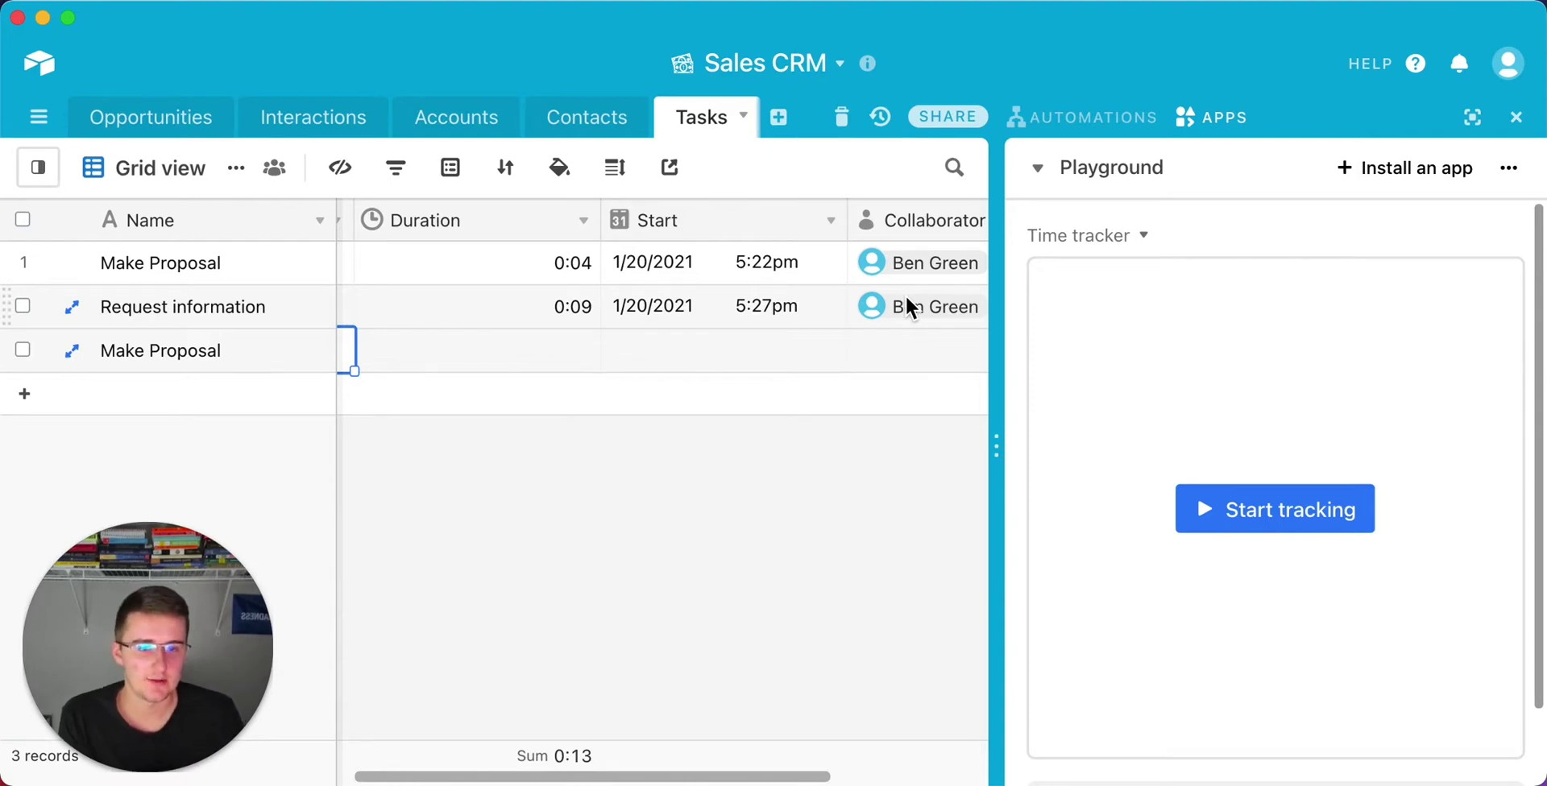
left_click(585, 222)
left_click(579, 218)
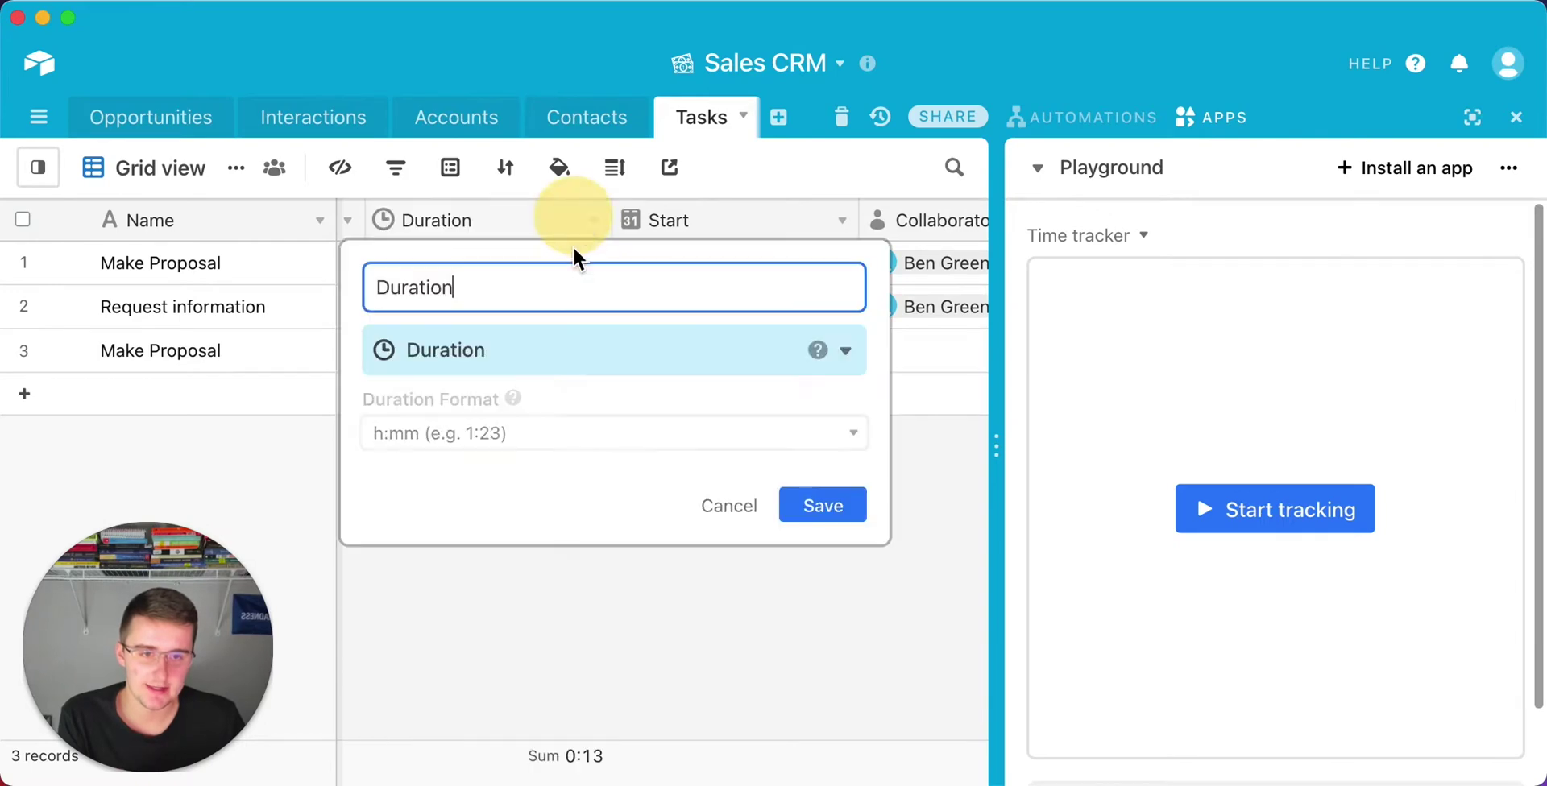
left_click(536, 356)
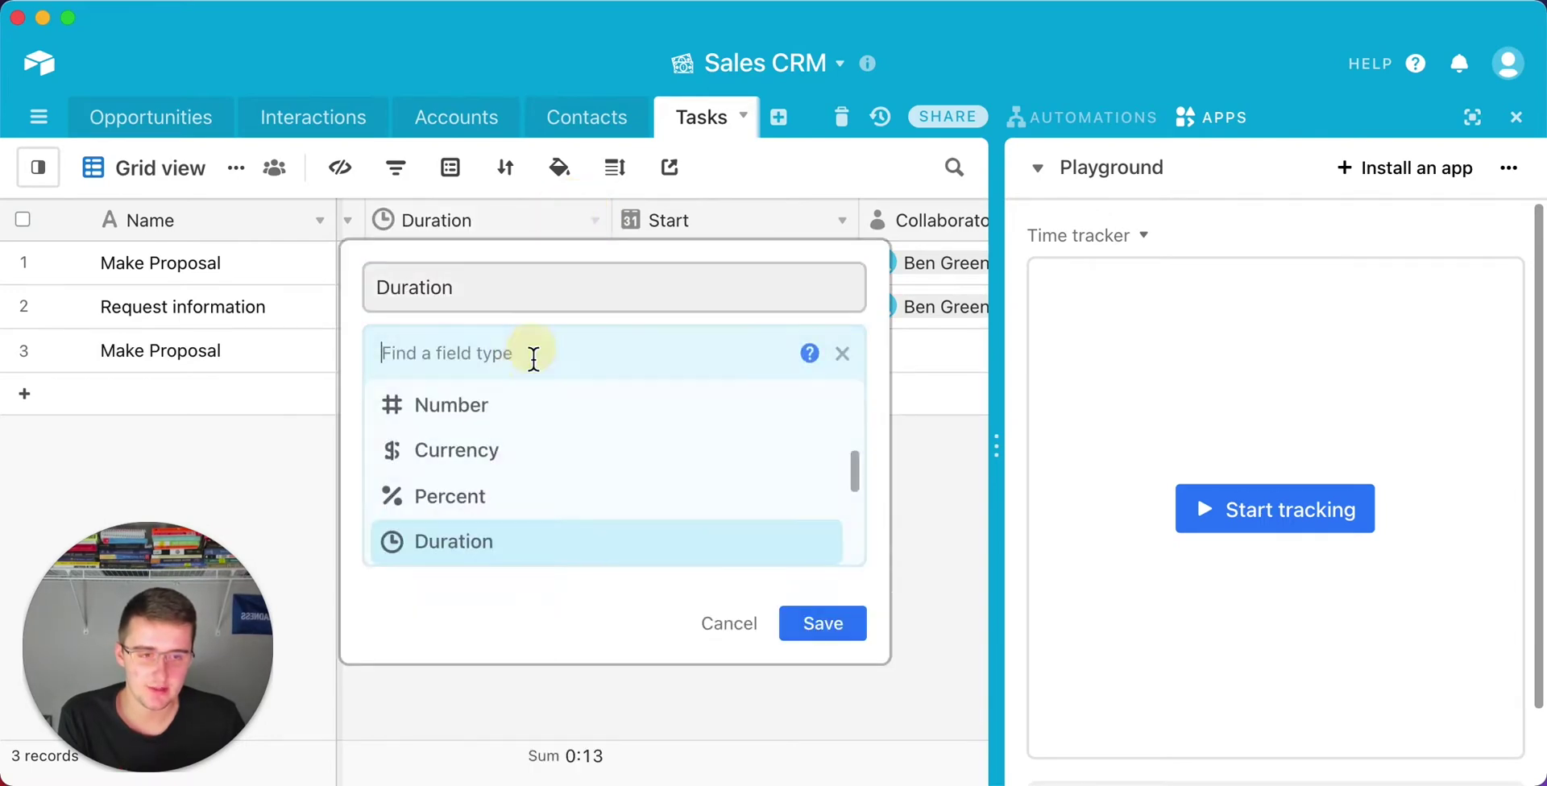
left_click(564, 532)
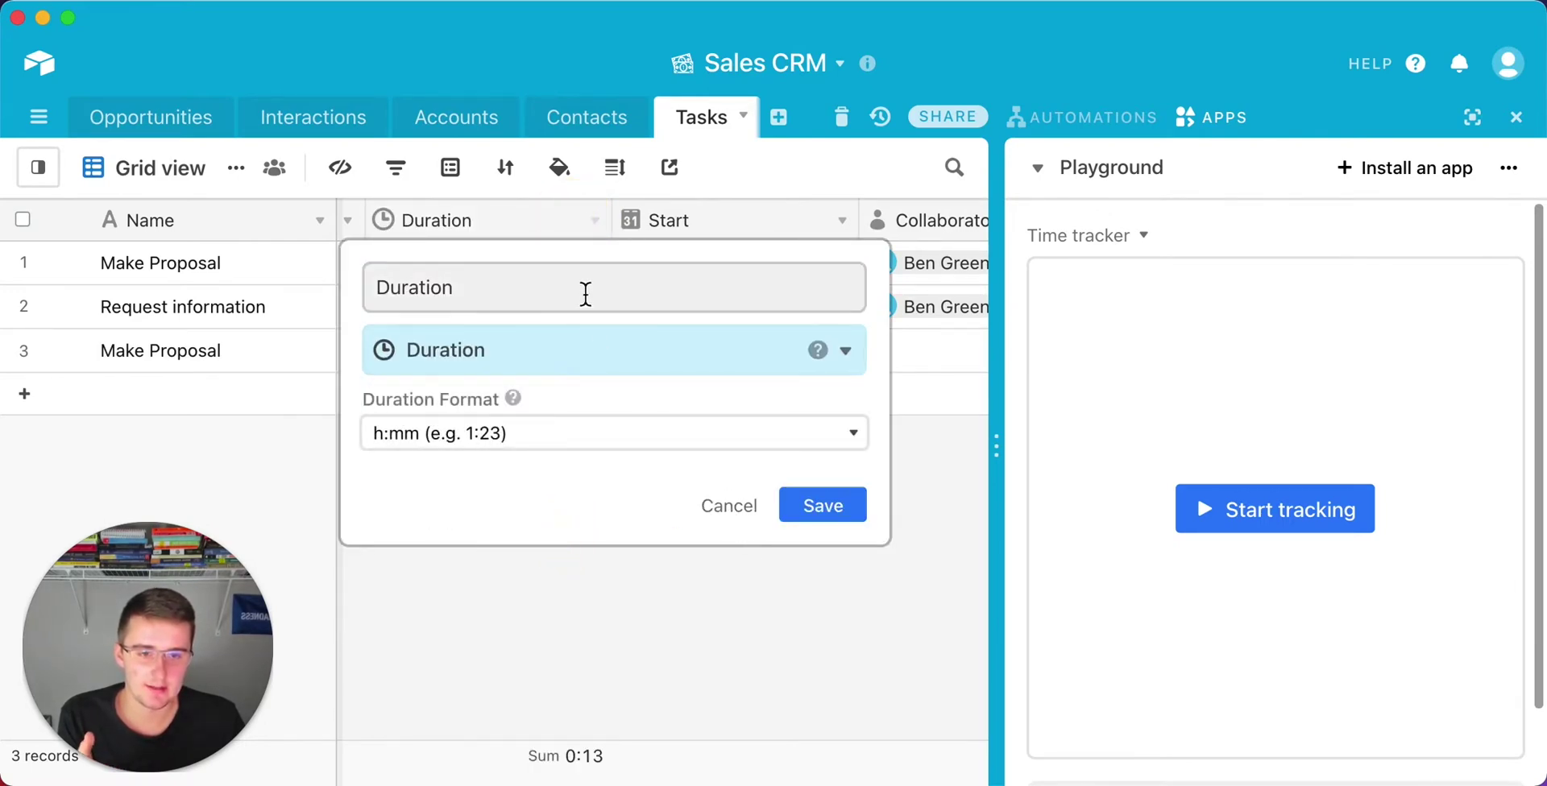
left_click(726, 508)
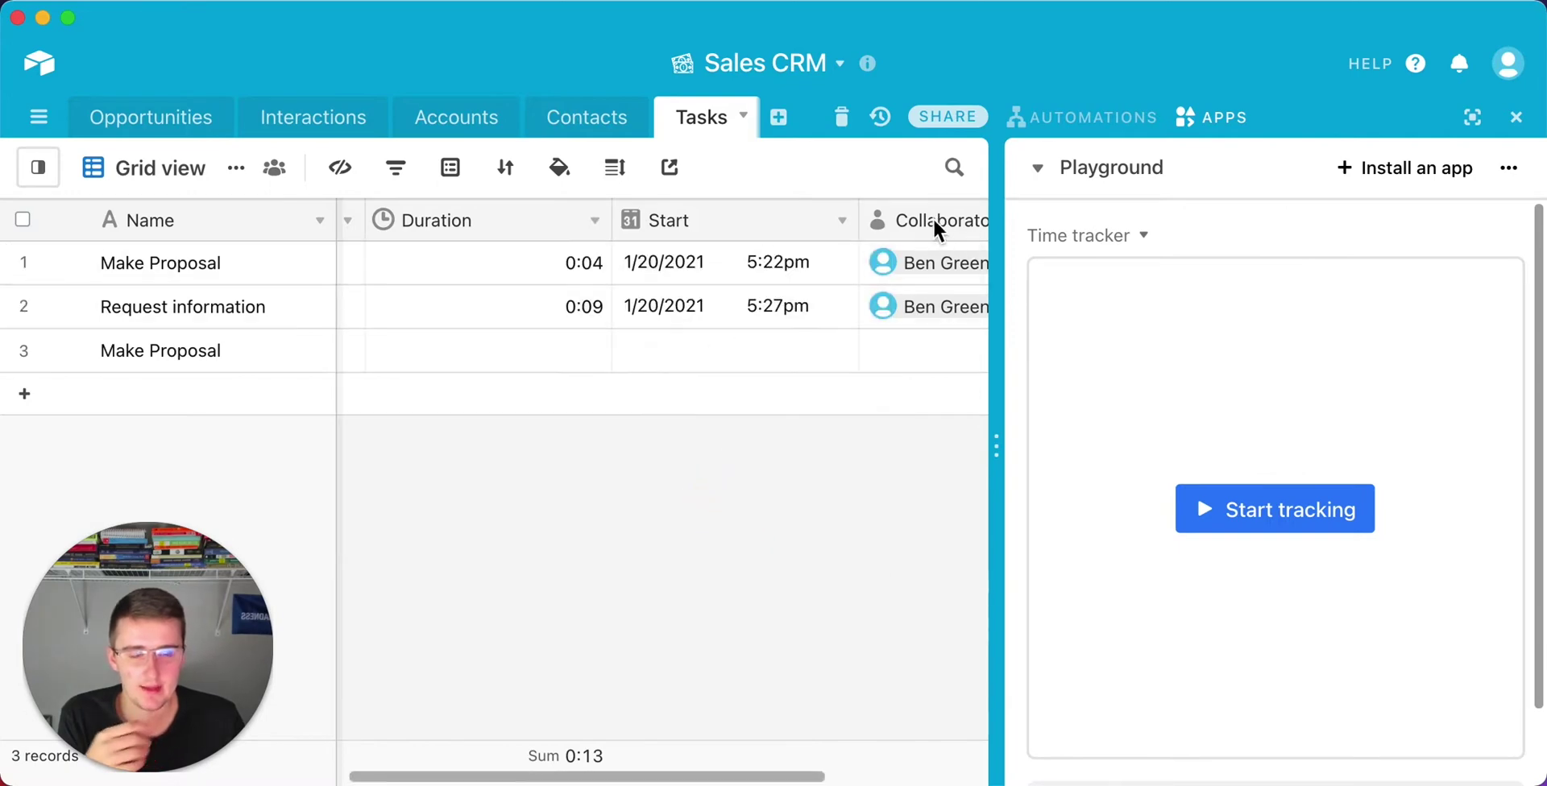
left_click(842, 222)
left_click(838, 226)
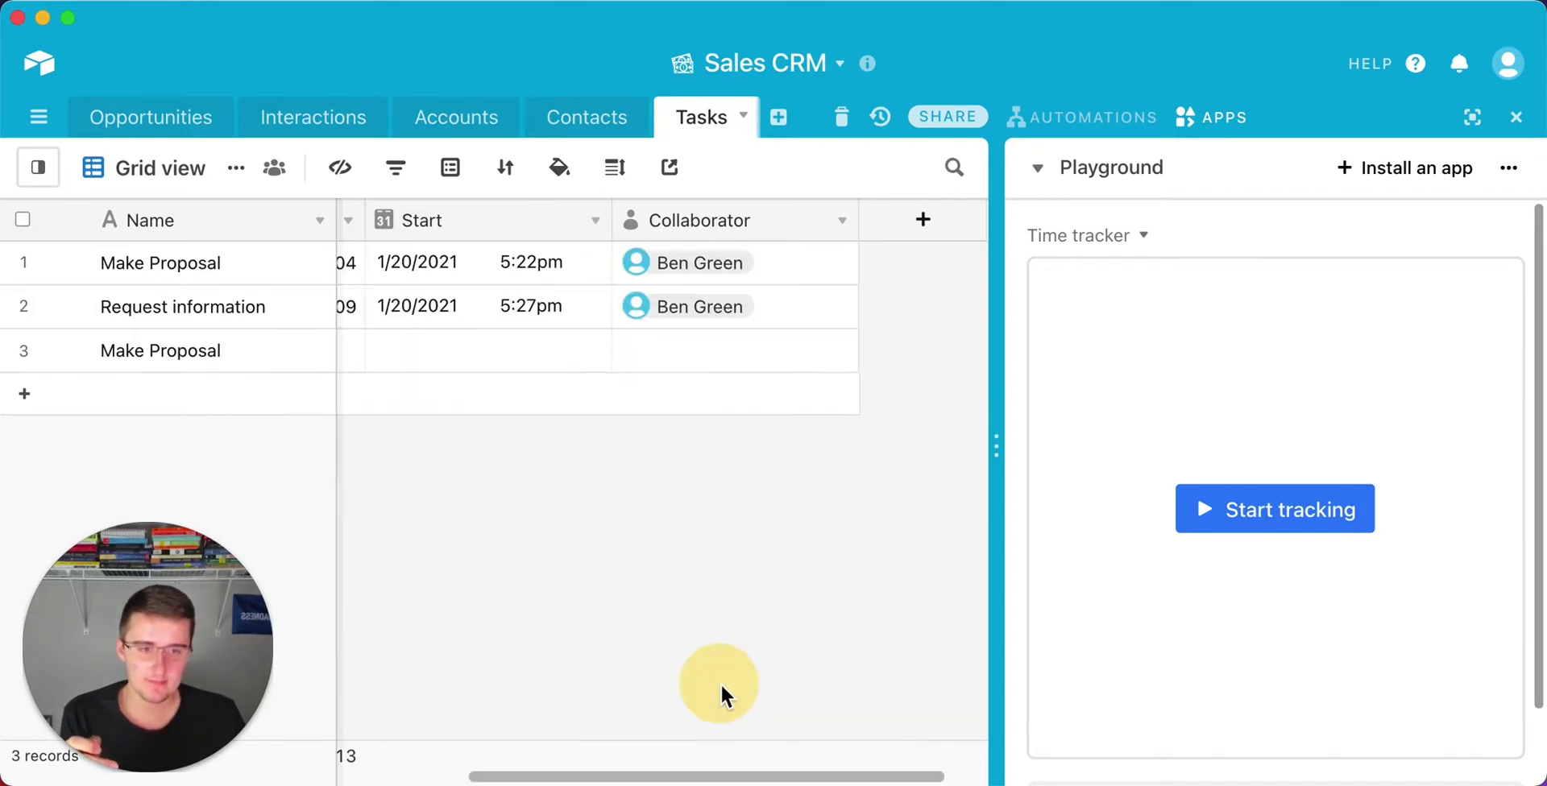
left_click_drag(608, 777, 153, 753)
scroll(1201, 535, "down", 2)
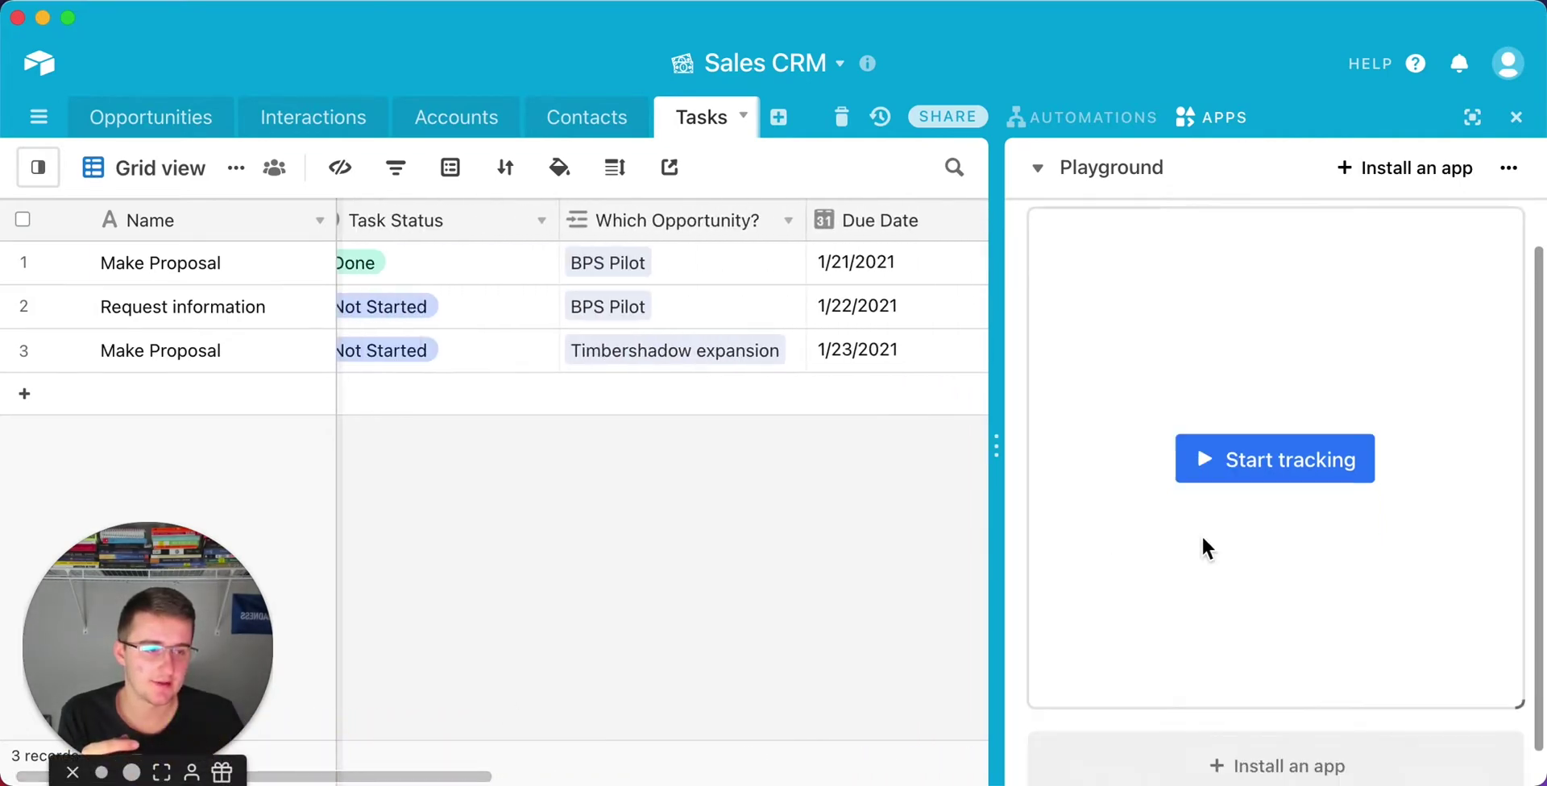
scroll(1223, 563, "up", 2)
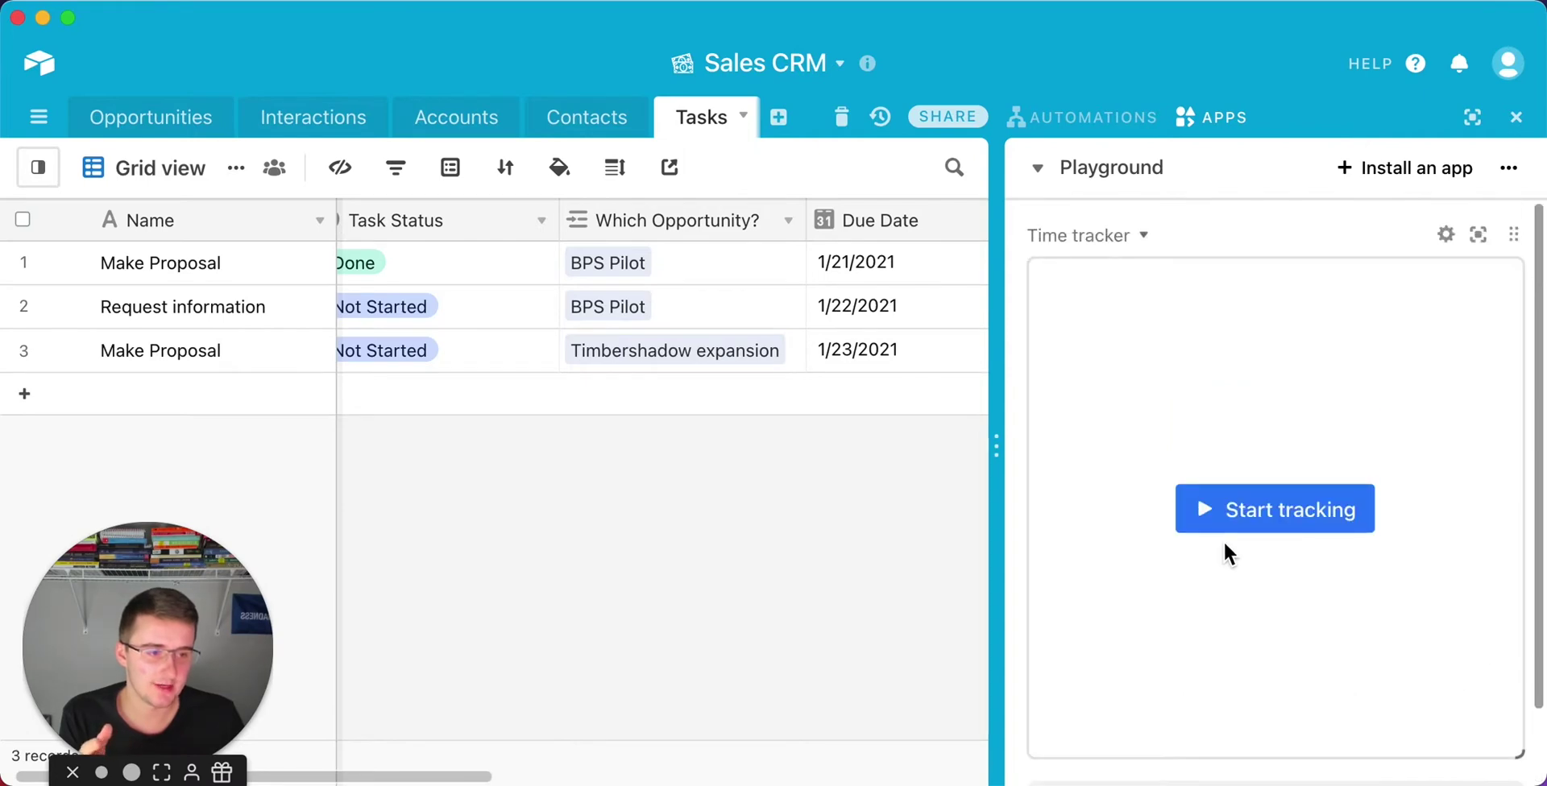
left_click_drag(444, 777, 779, 779)
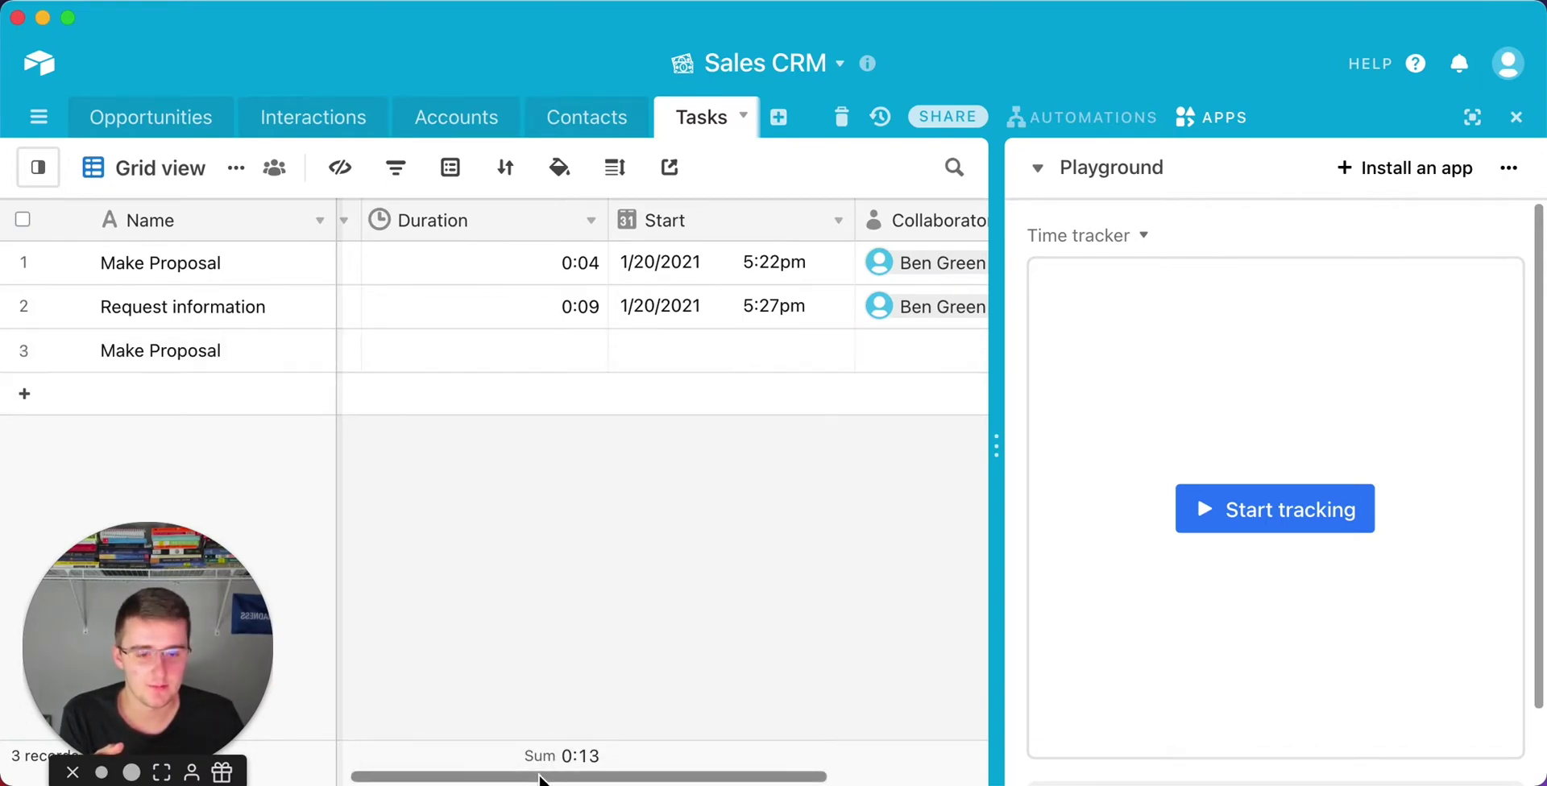
left_click_drag(524, 777, 593, 778)
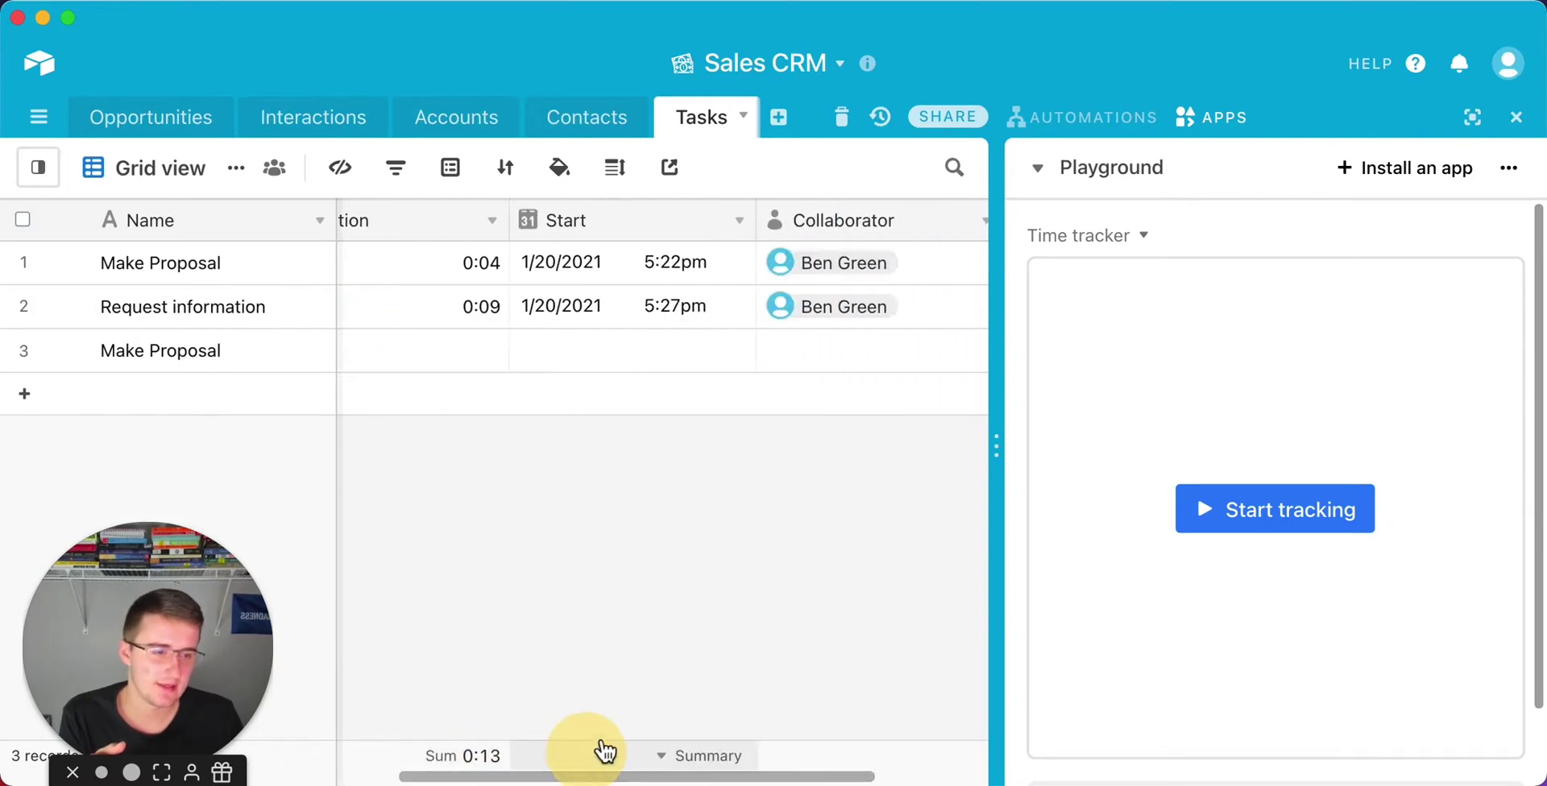
Start the timer on the Timbershadow expansion Make Proposal task, logging a 1/20/2021 6:01pm start.
left_click(1205, 519)
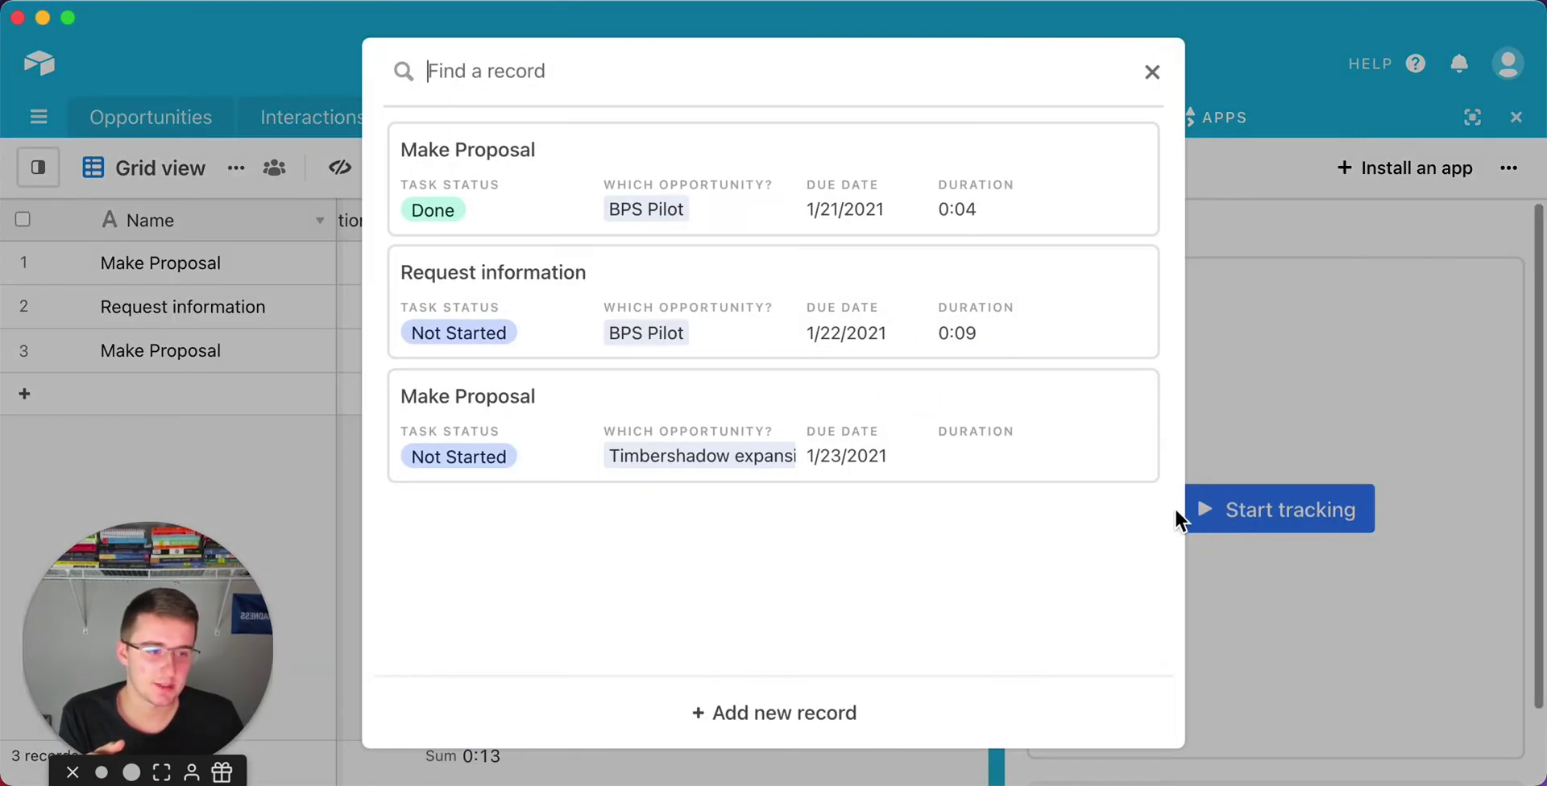
left_click(632, 419)
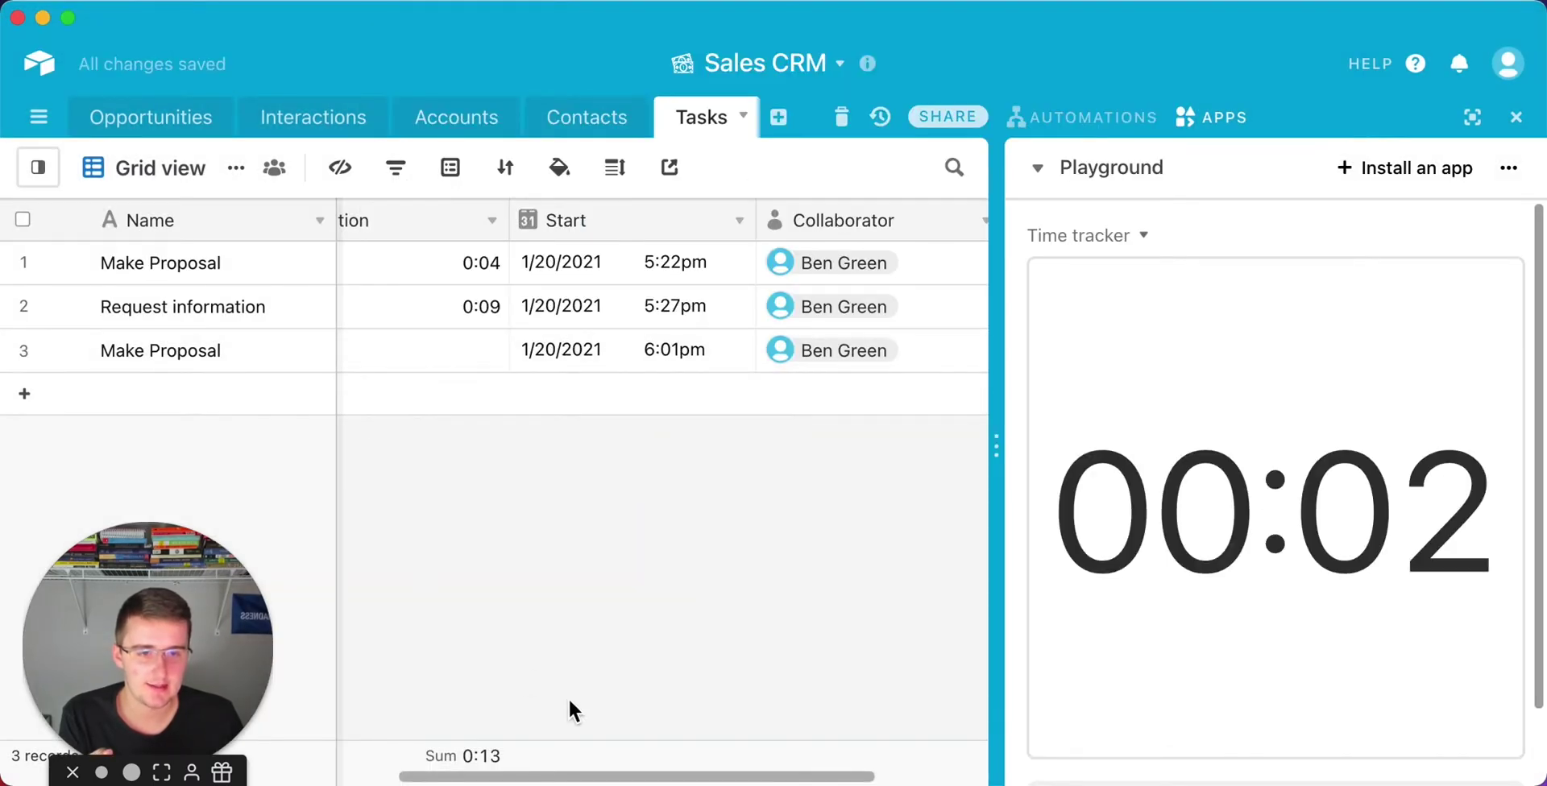
left_click_drag(570, 780, 533, 778)
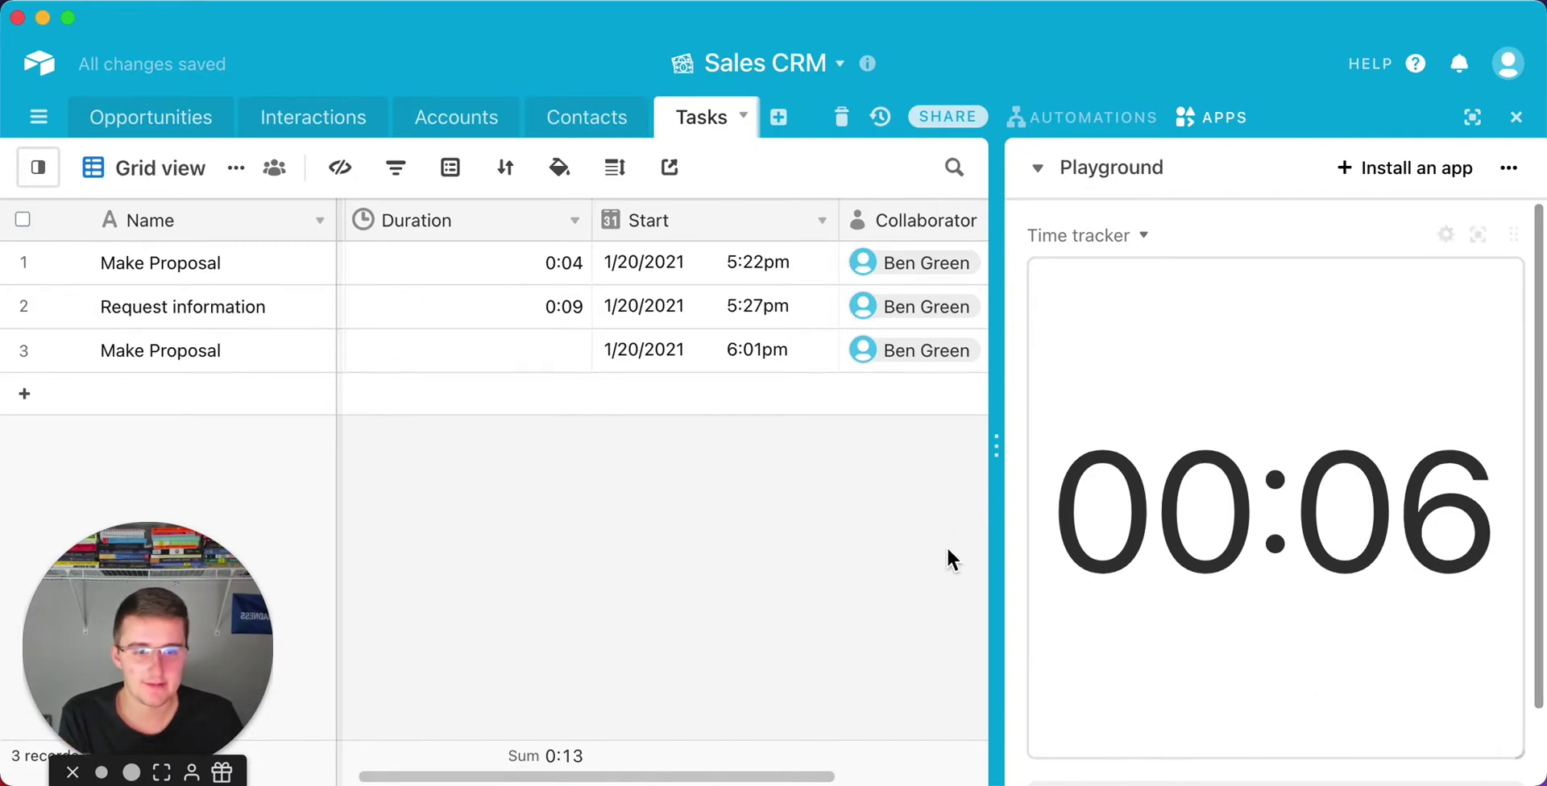
scroll(1226, 525, "down", 2)
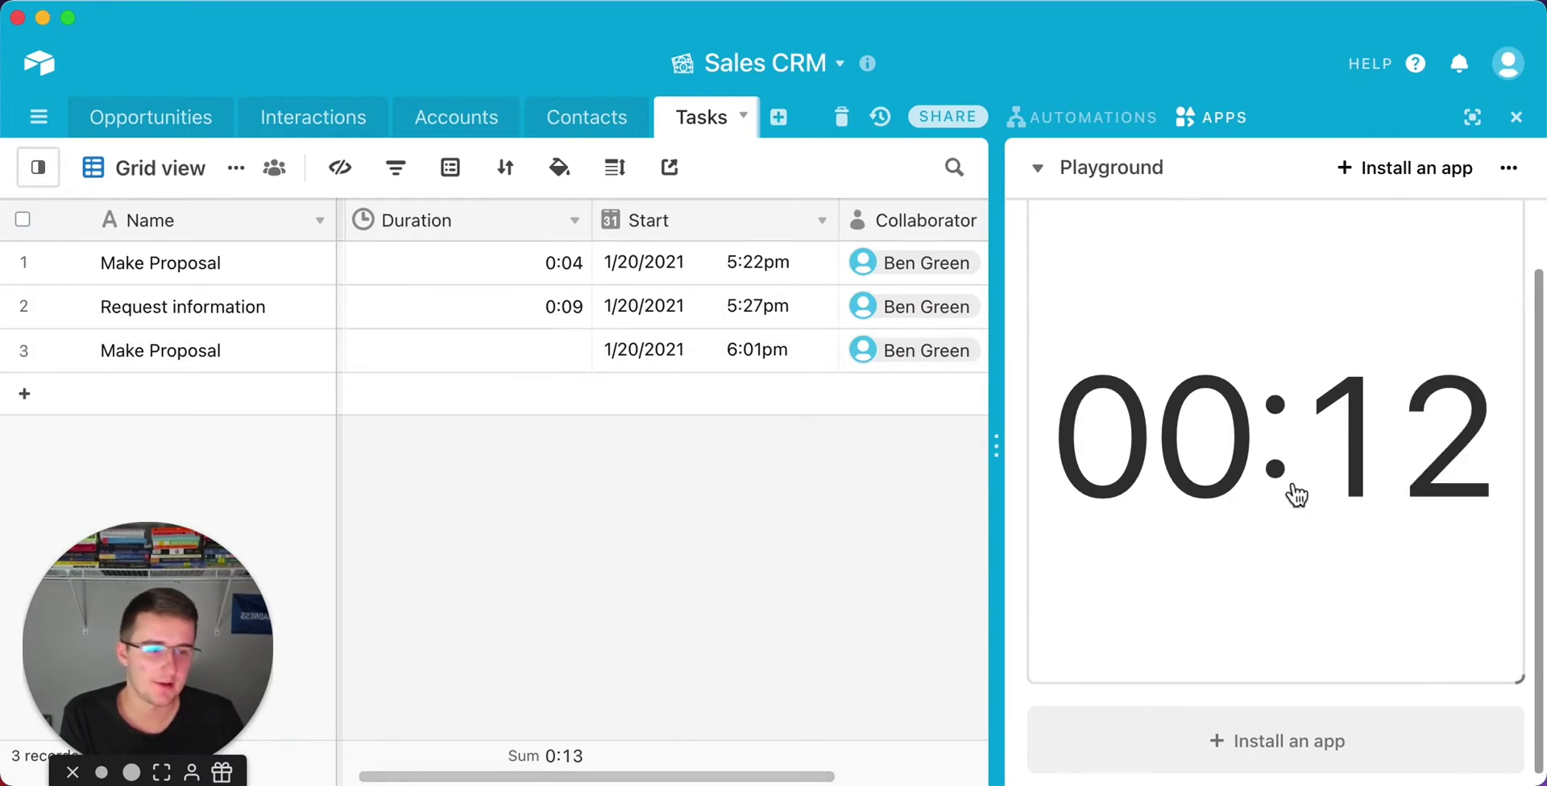
scroll(1294, 494, "down", 1)
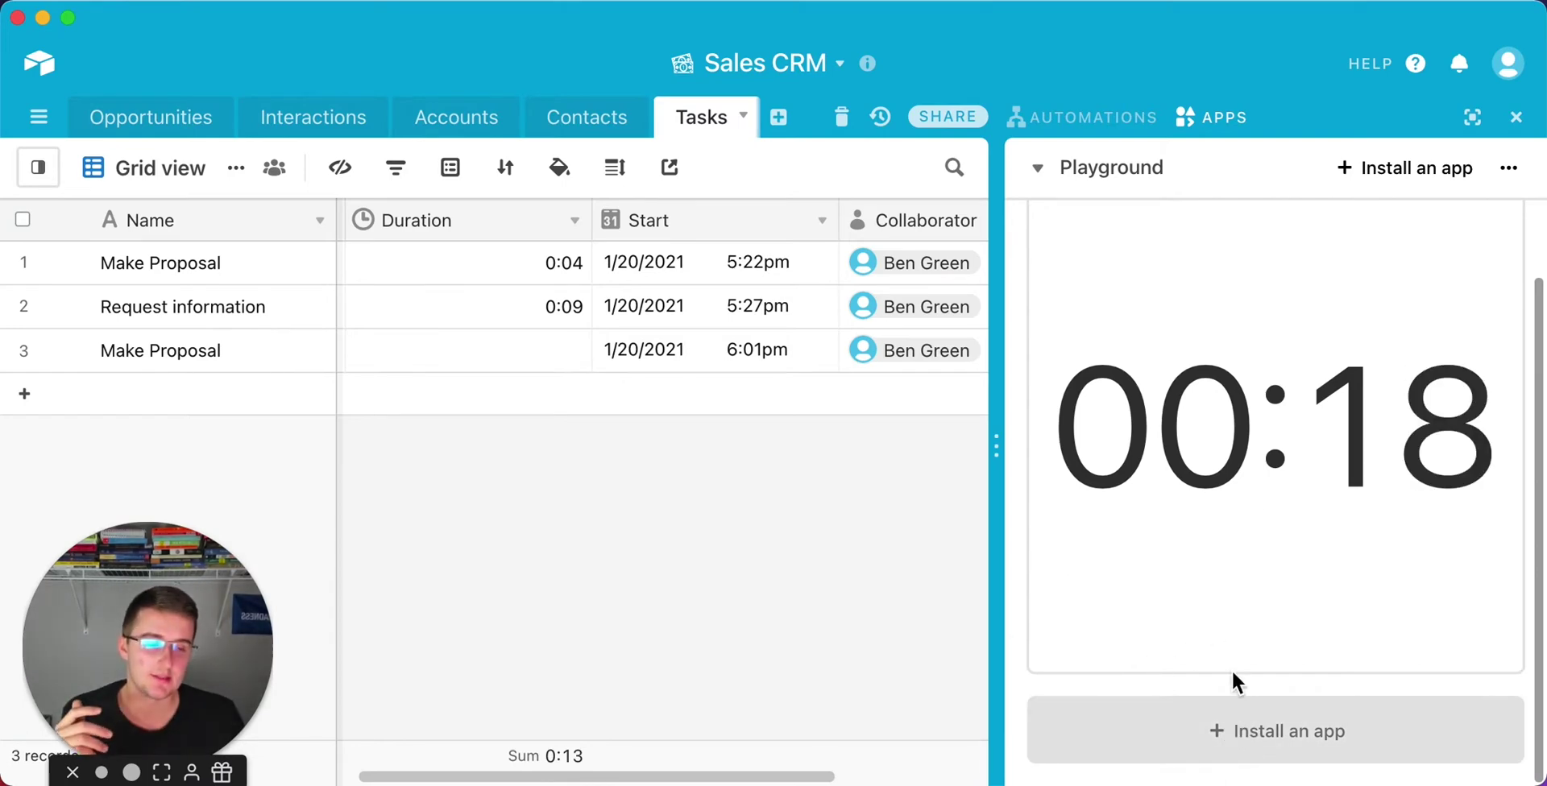
scroll(1250, 512, "up", 2)
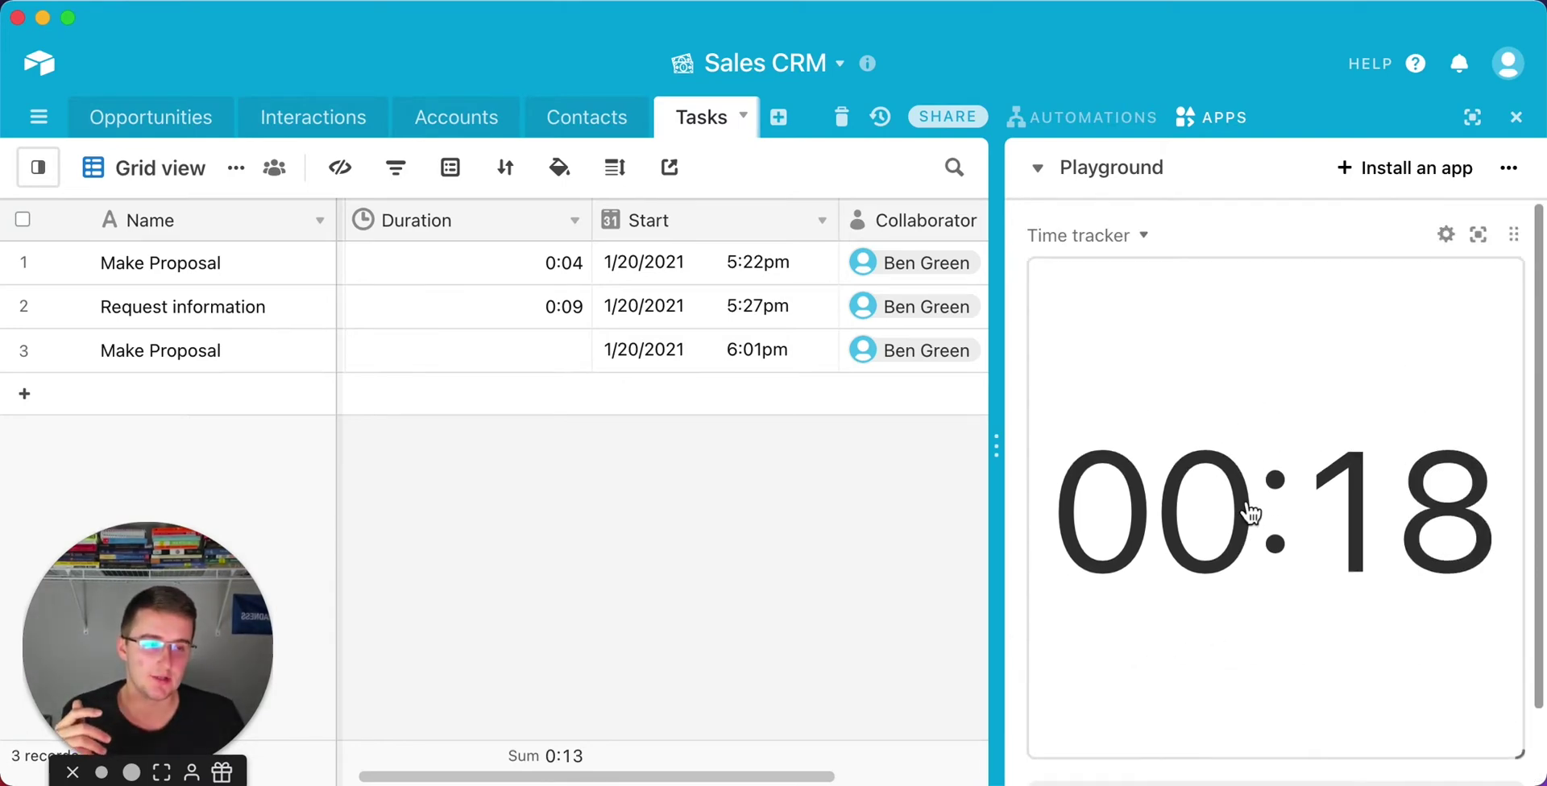
Browse the dashboard list and stay on the Playground dashboard.
left_click(1088, 178)
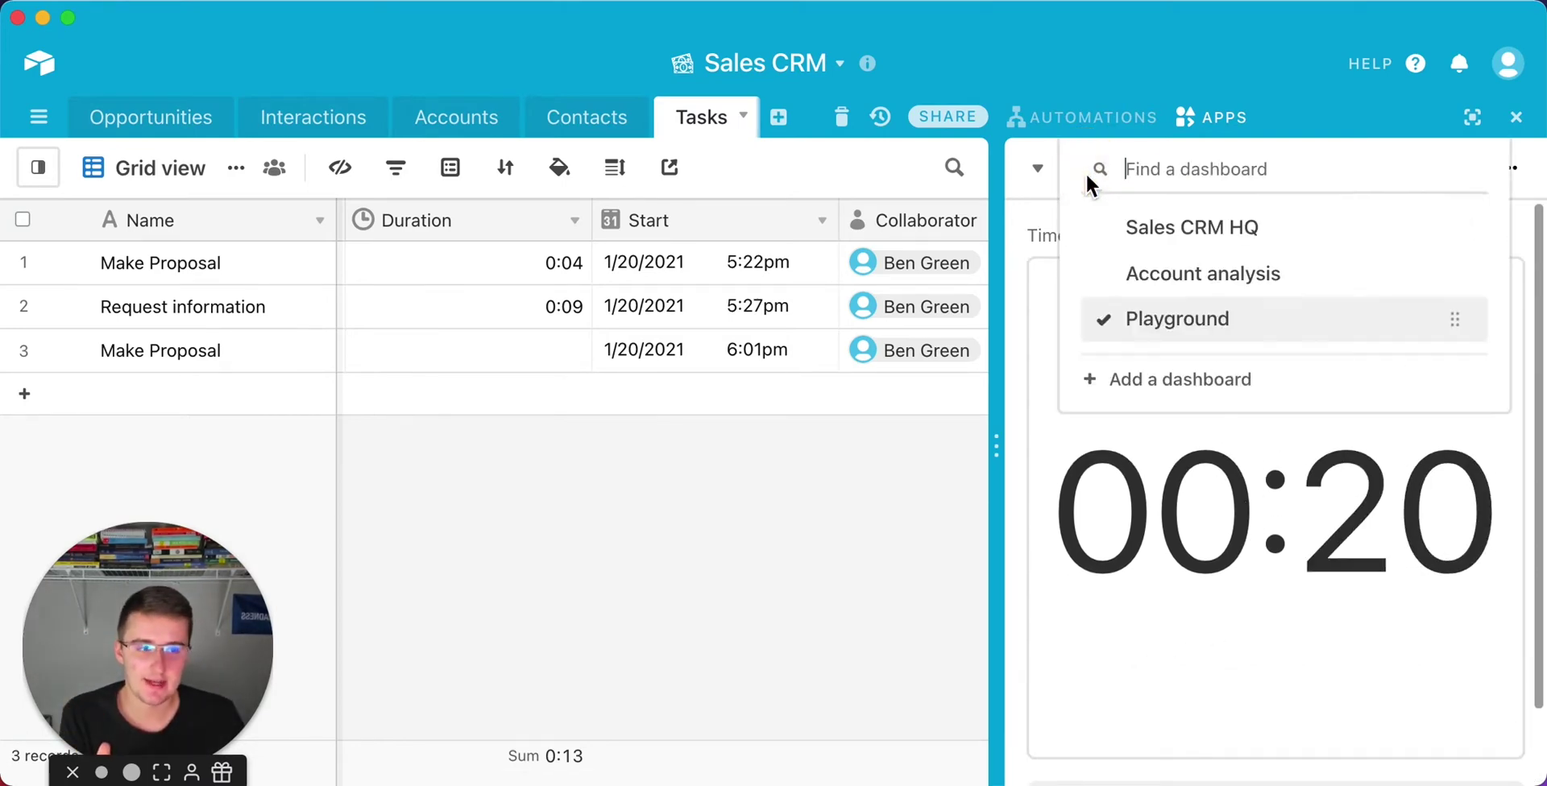
key("Up")
key("Up")
left_click(1018, 206)
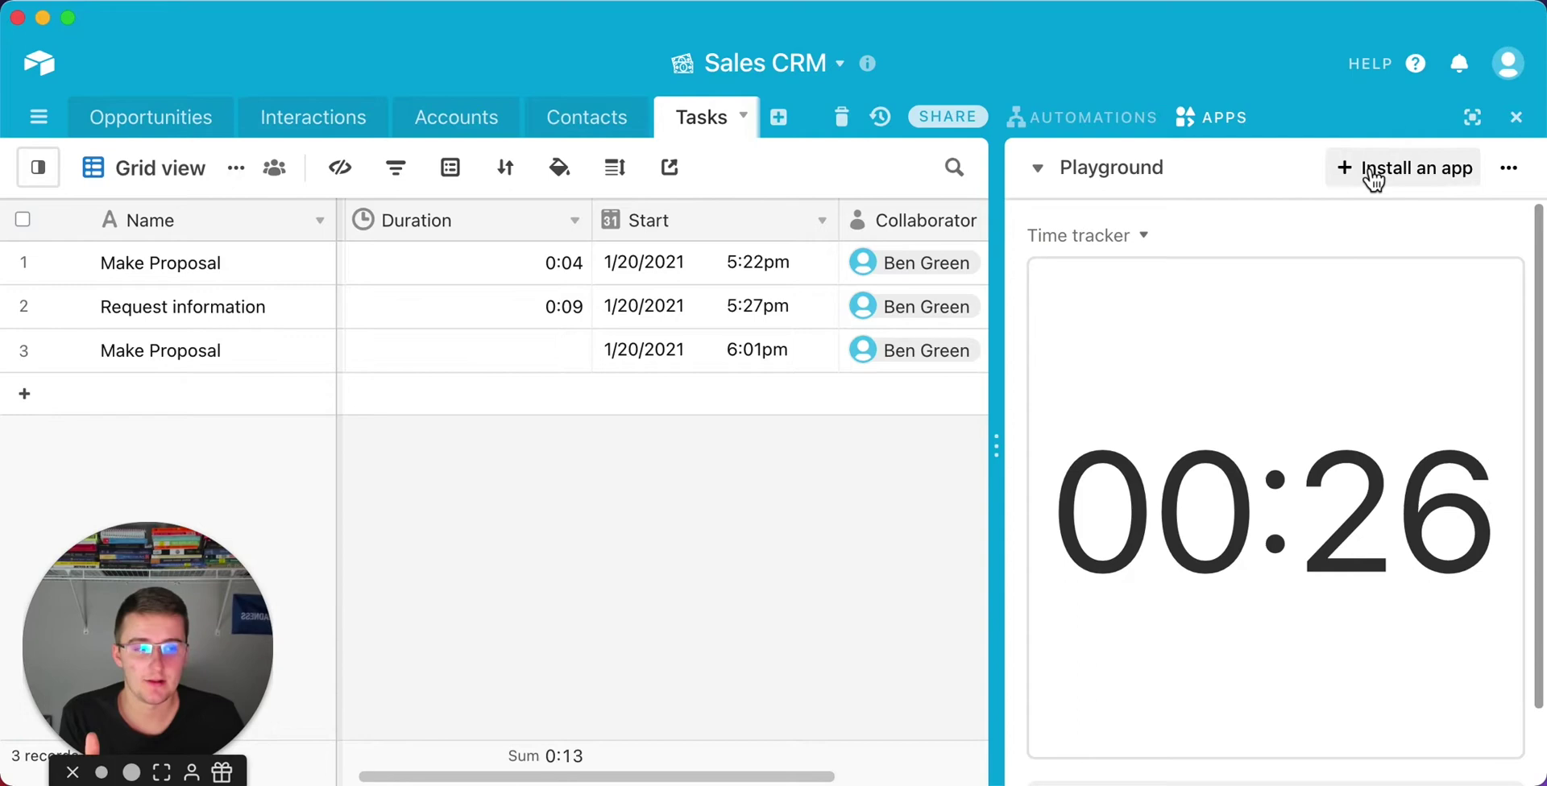
Search the app Marketplace for 'time' and install the Time tracker app.
left_click(1401, 178)
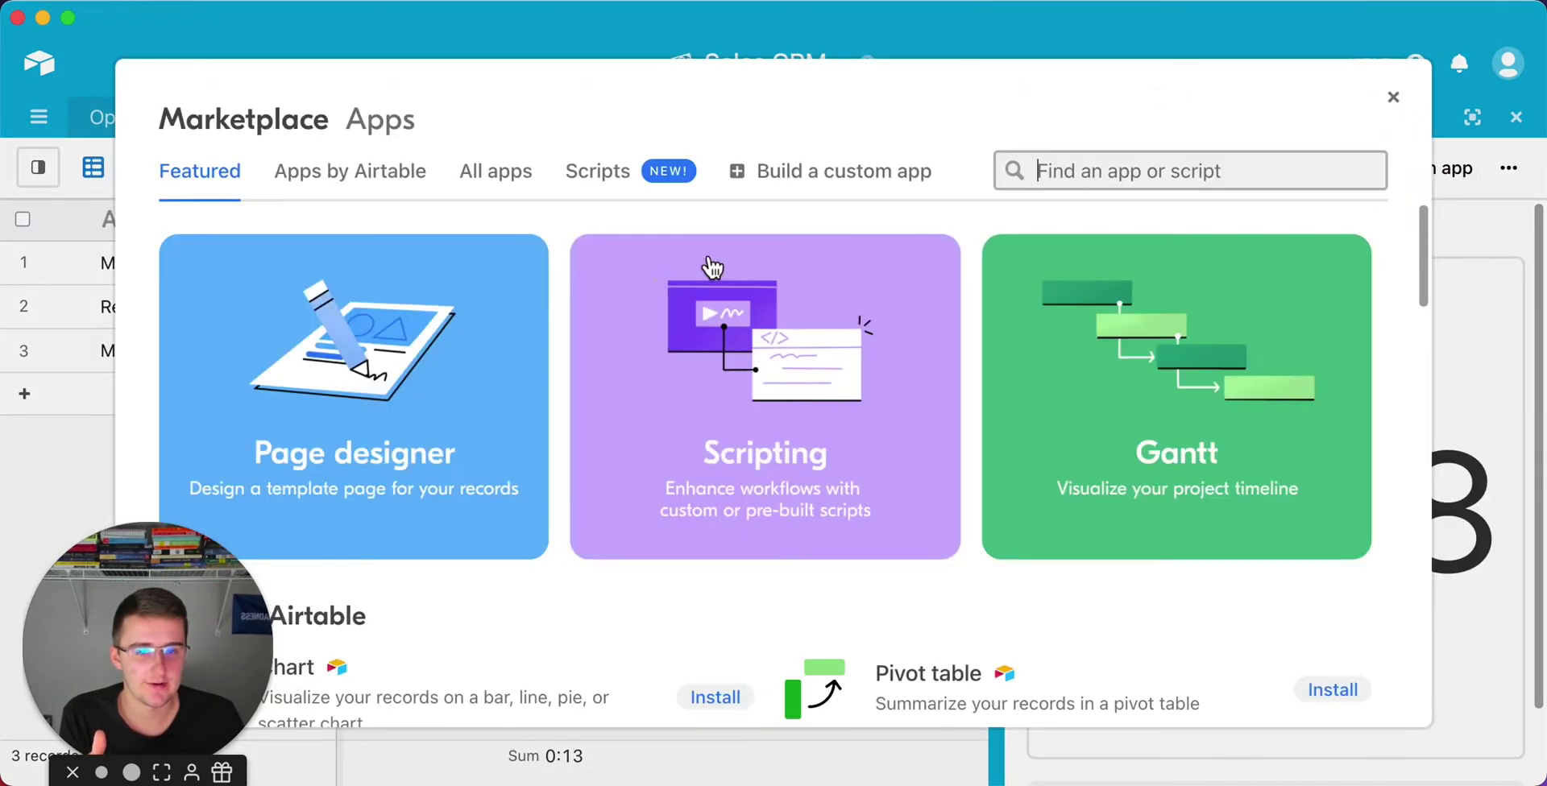
left_click(1061, 171)
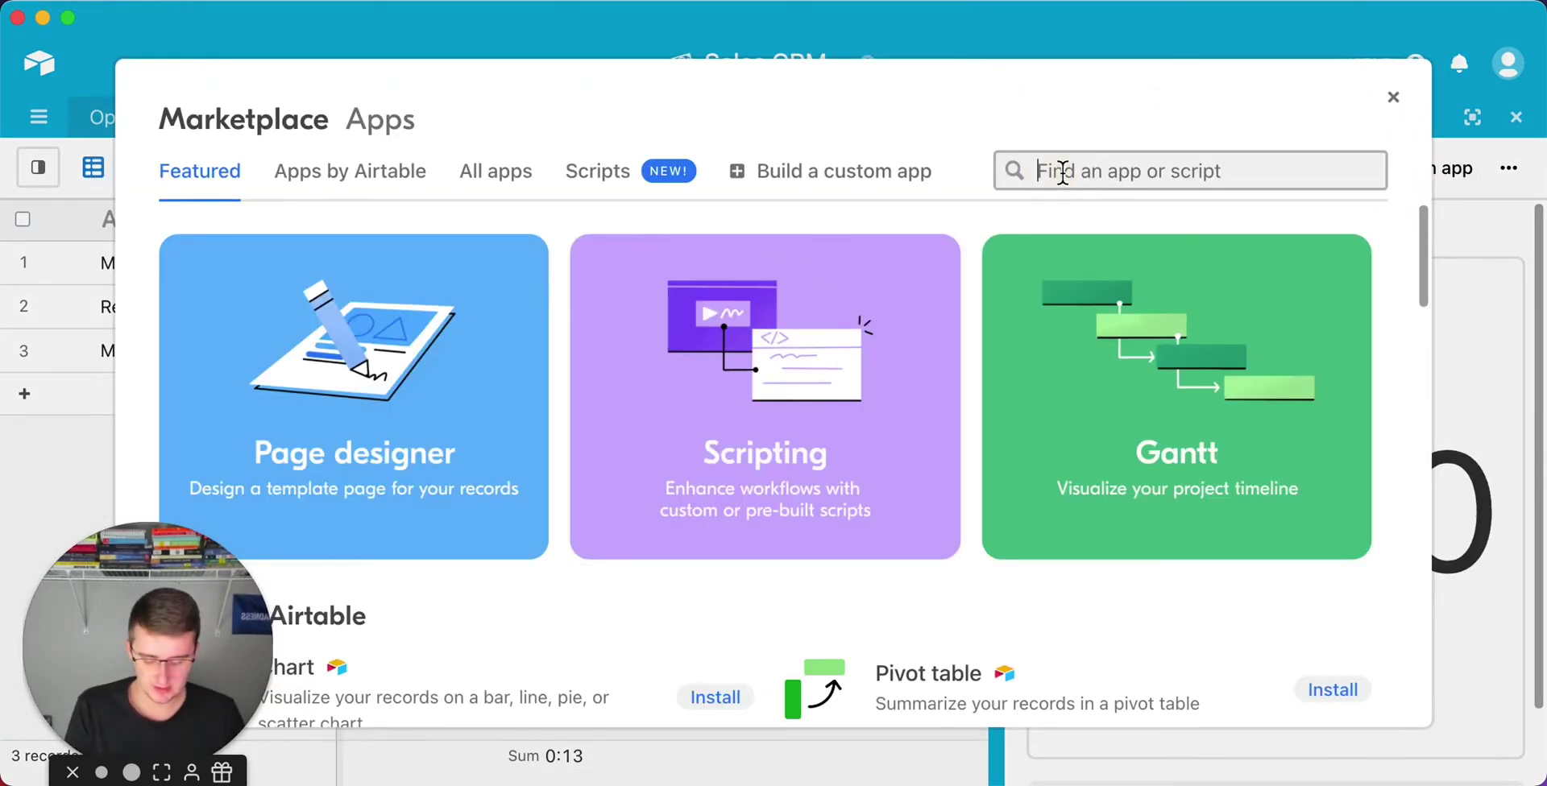
type("time")
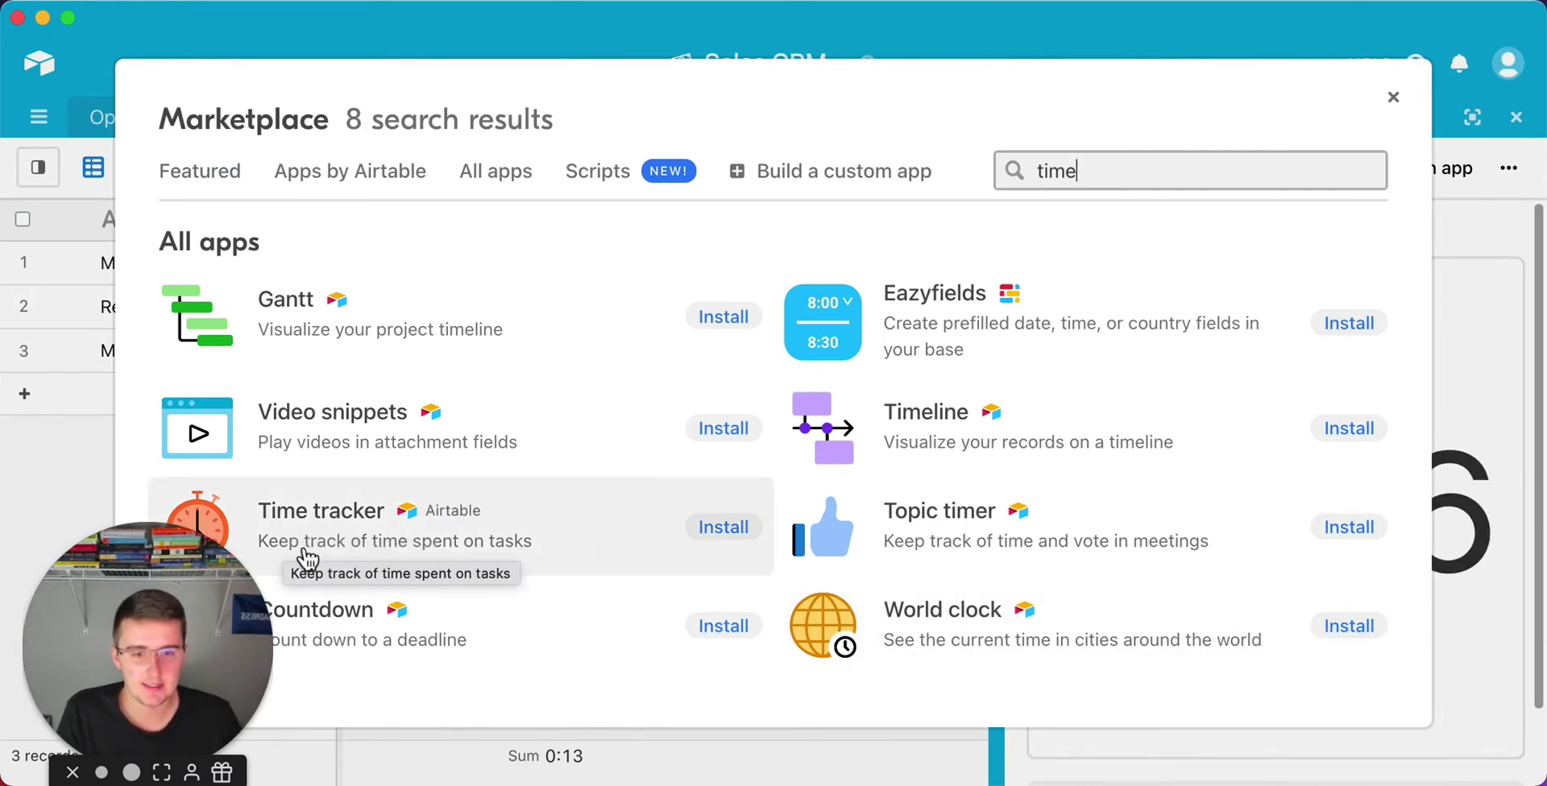
left_click(719, 529)
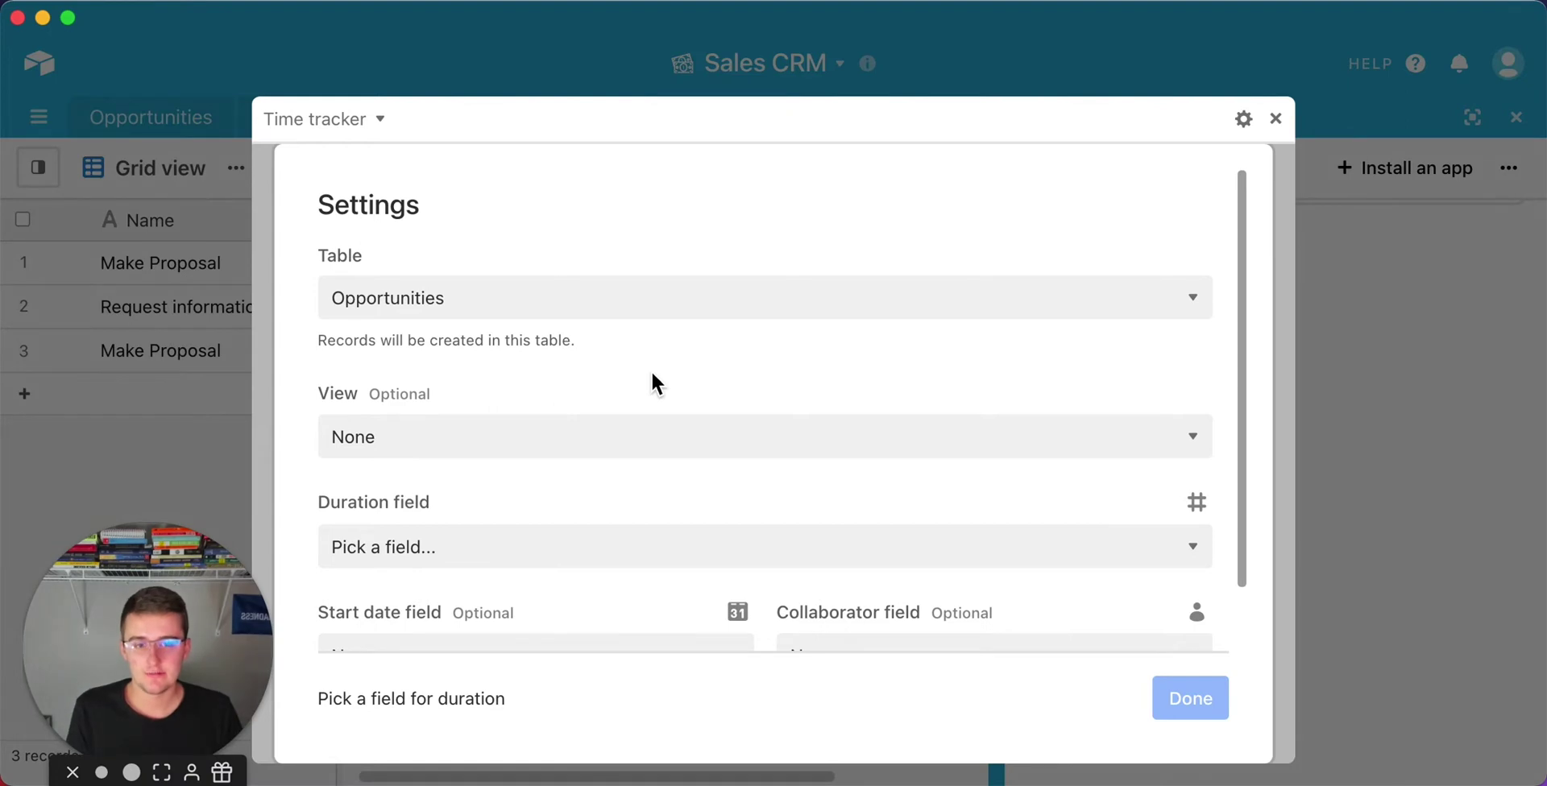
Point the Time tracker at the Tasks table's Grid view.
left_click(434, 305)
left_click(420, 414)
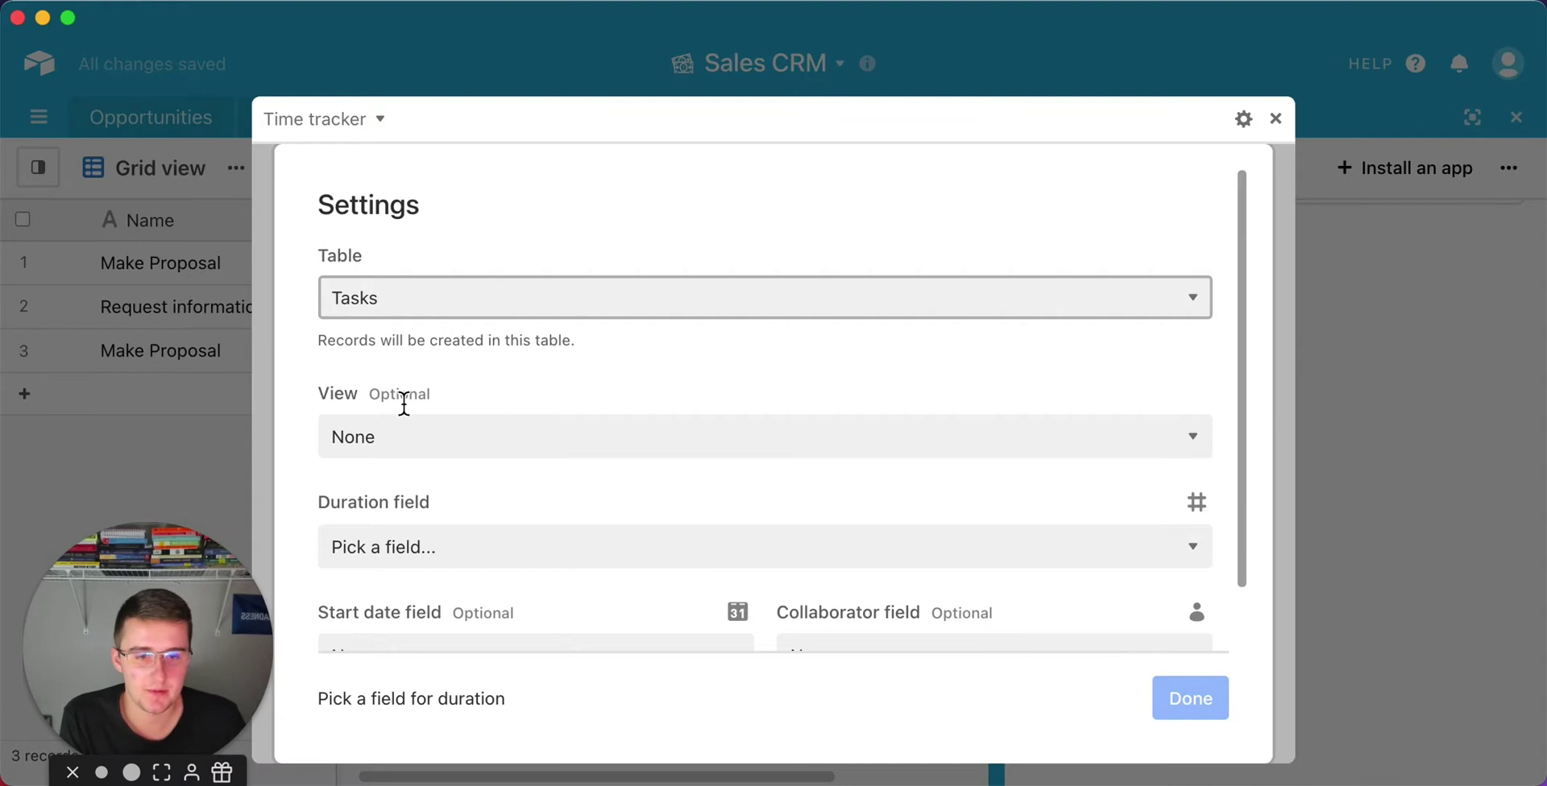
scroll(402, 399, "down", 2)
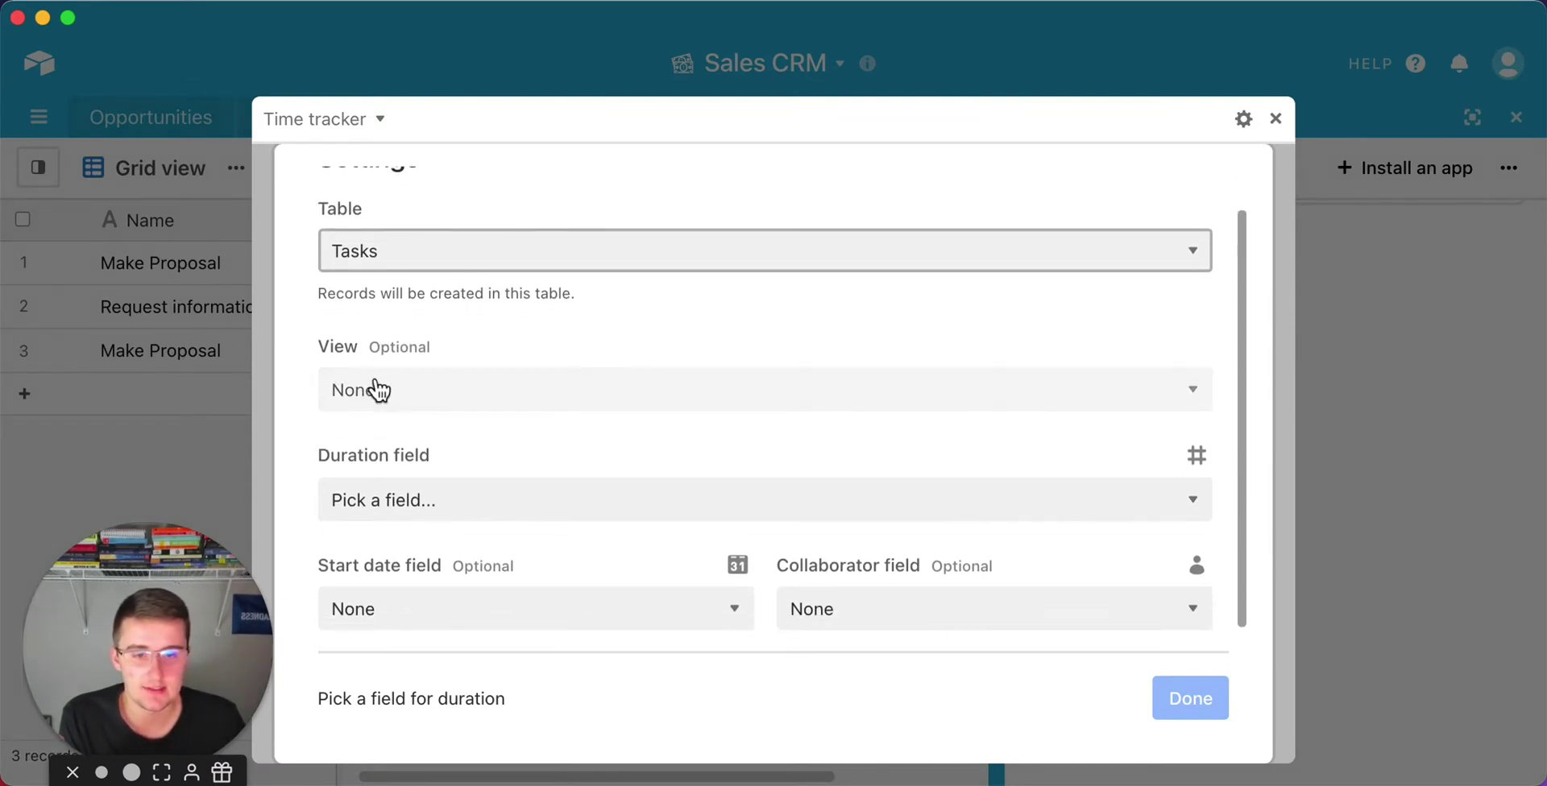
left_click(376, 390)
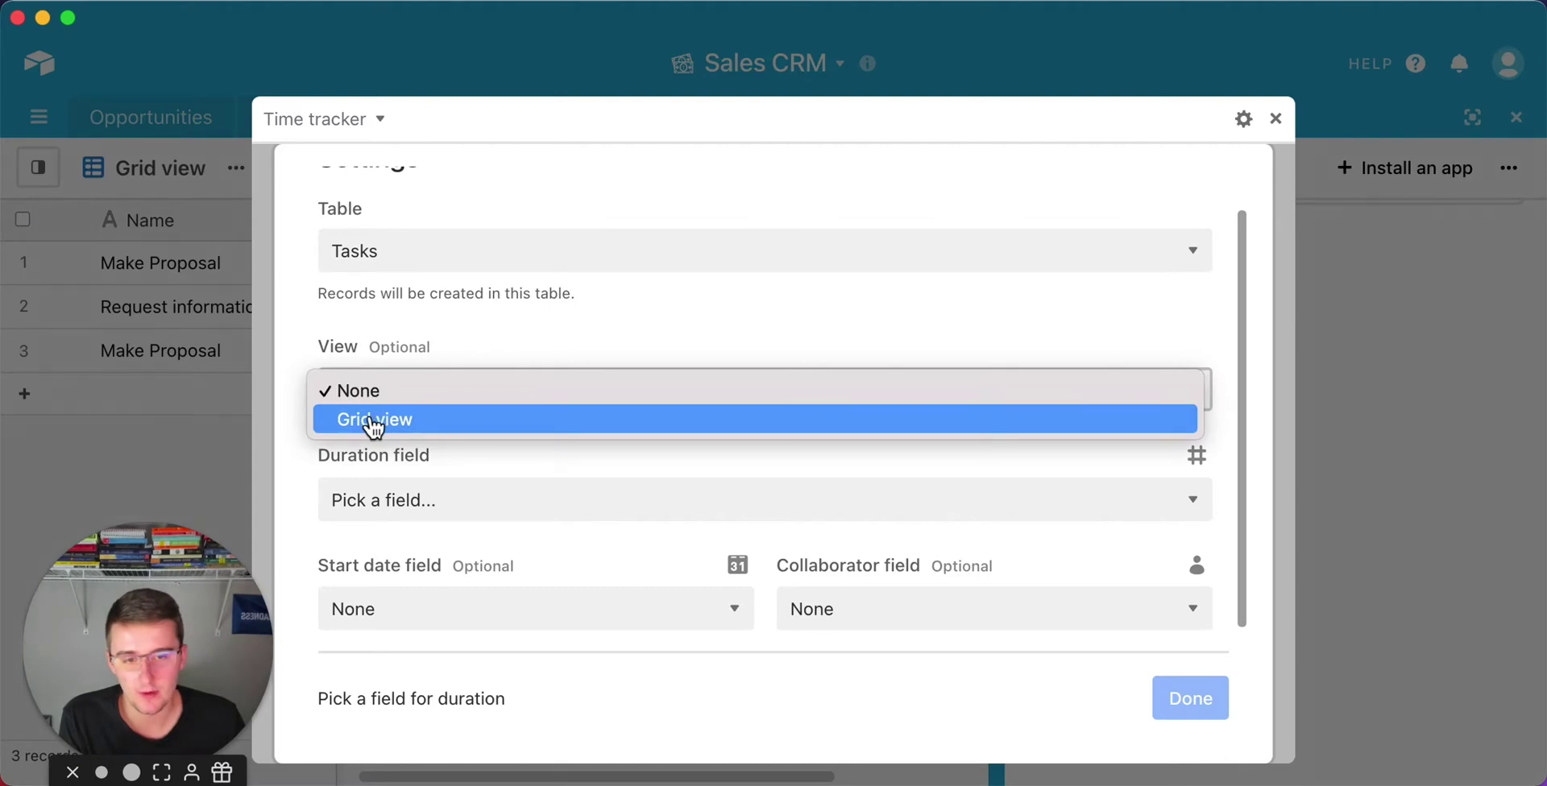
left_click(372, 420)
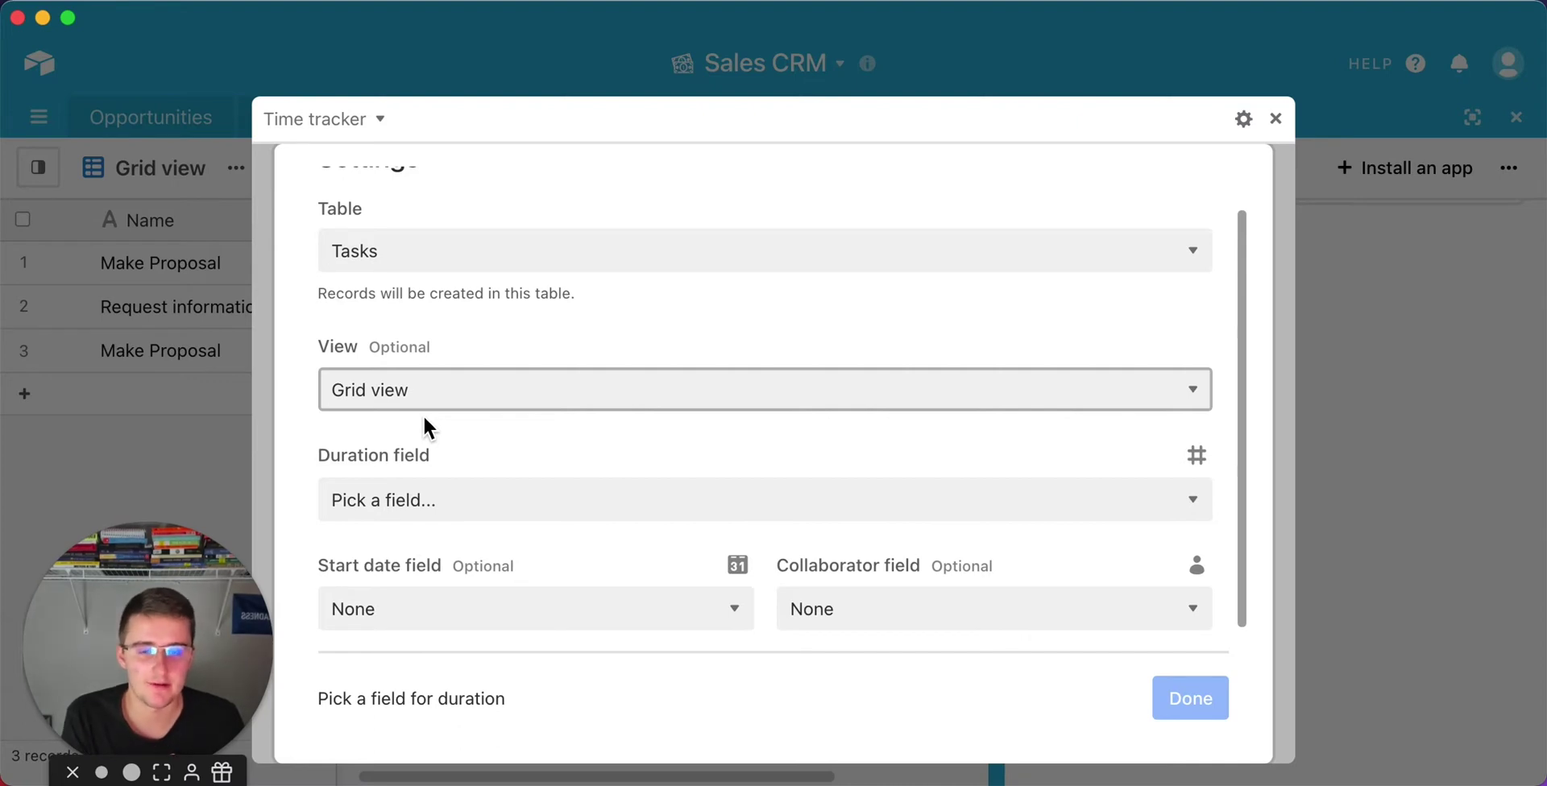
Map the tracker to the Duration, Start and Collaborator fields and finish setup.
scroll(387, 423, "down", 2)
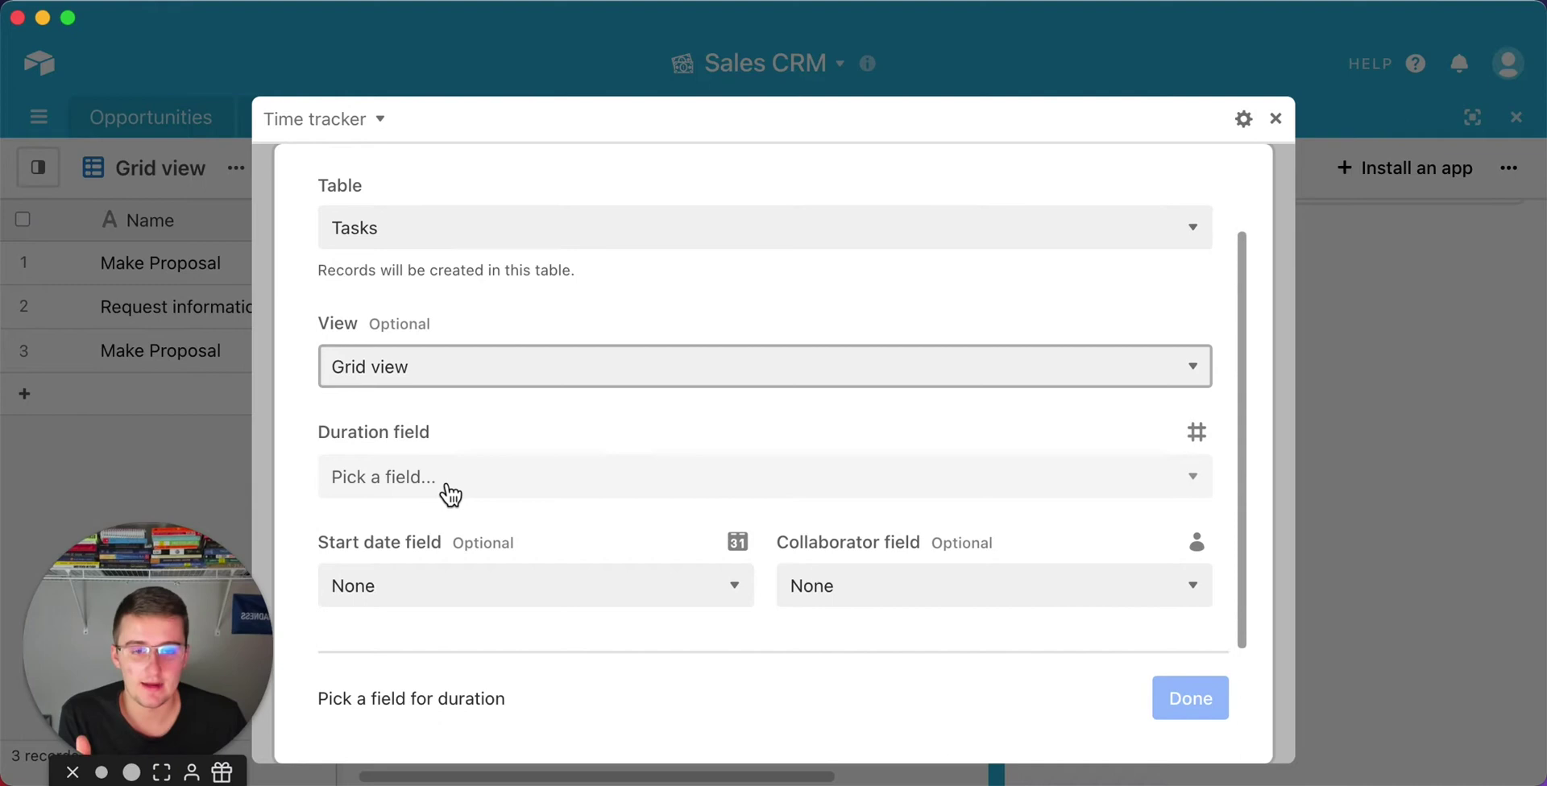
left_click(451, 493)
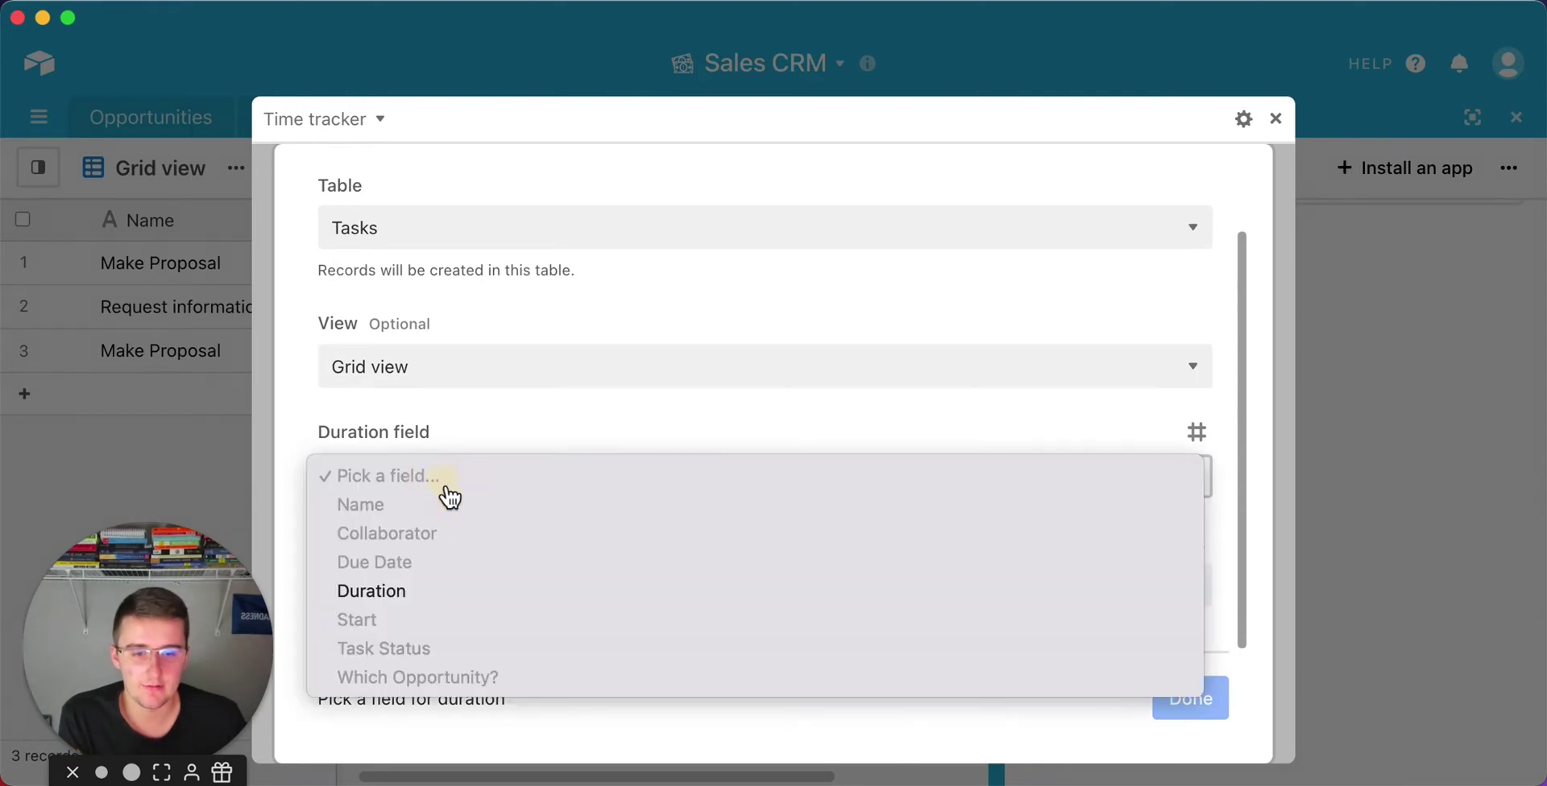
left_click(398, 594)
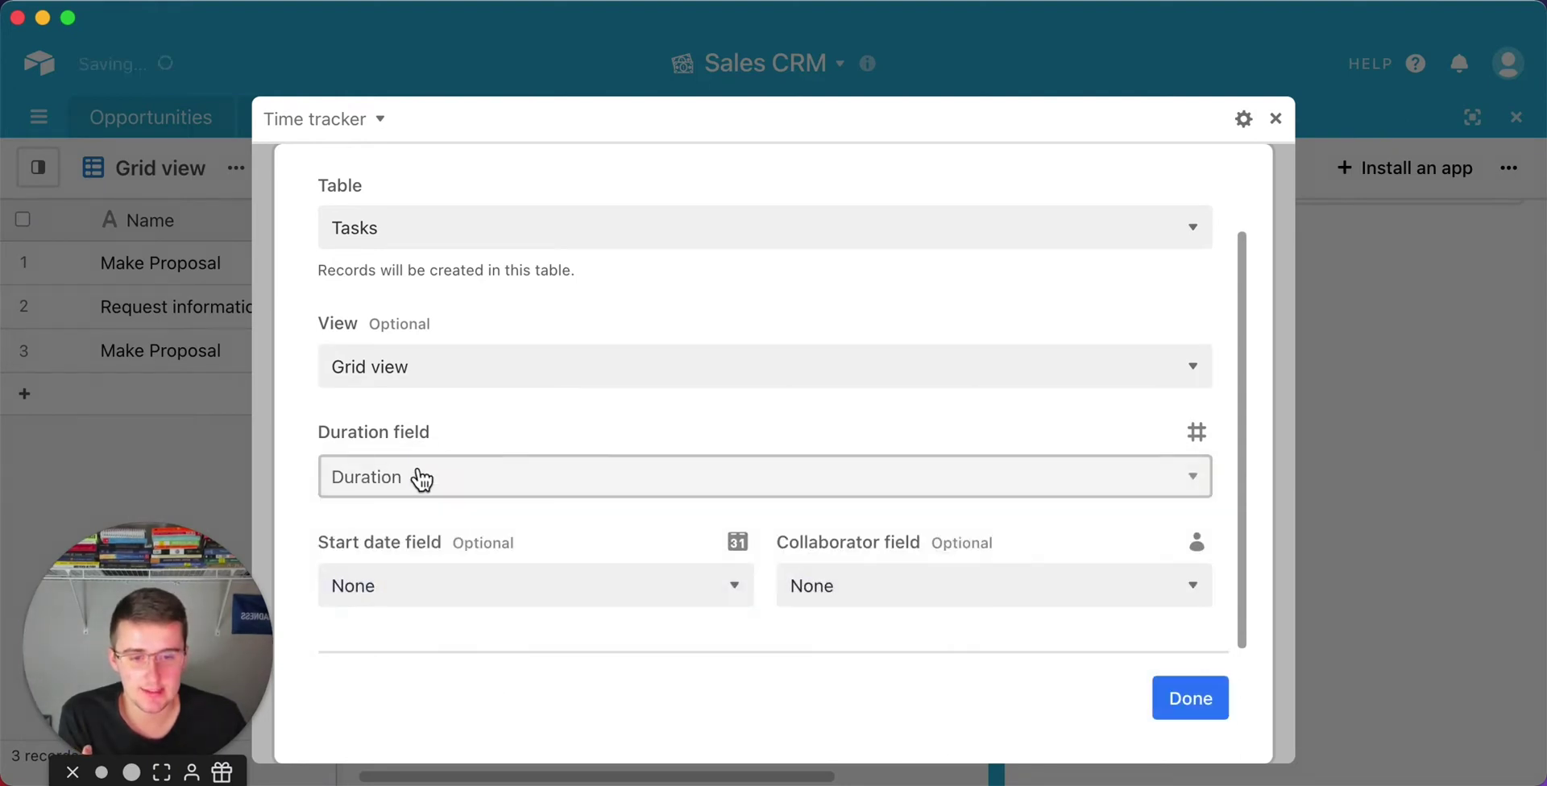
left_click(558, 595)
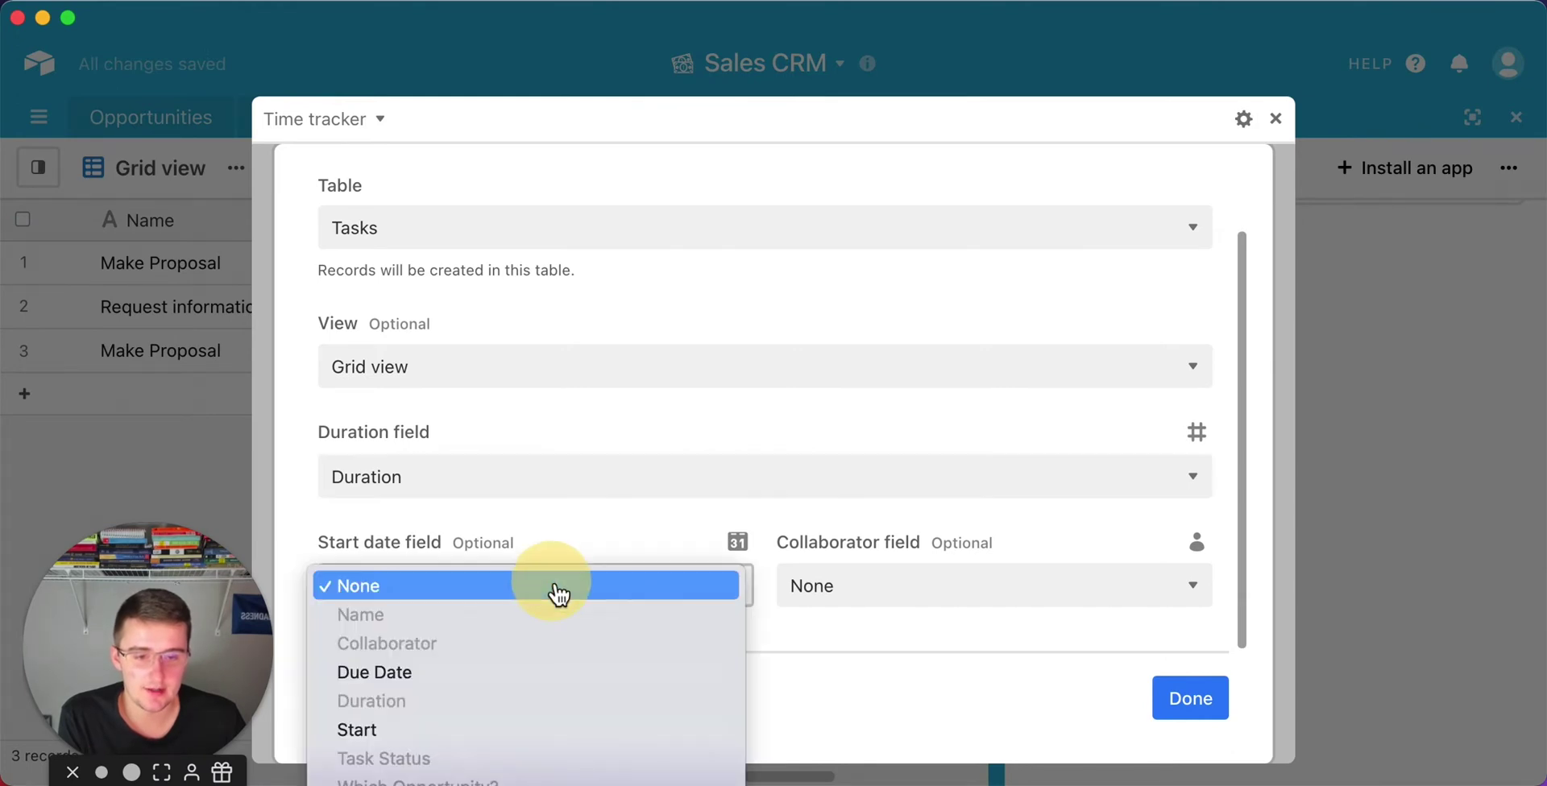
left_click(520, 731)
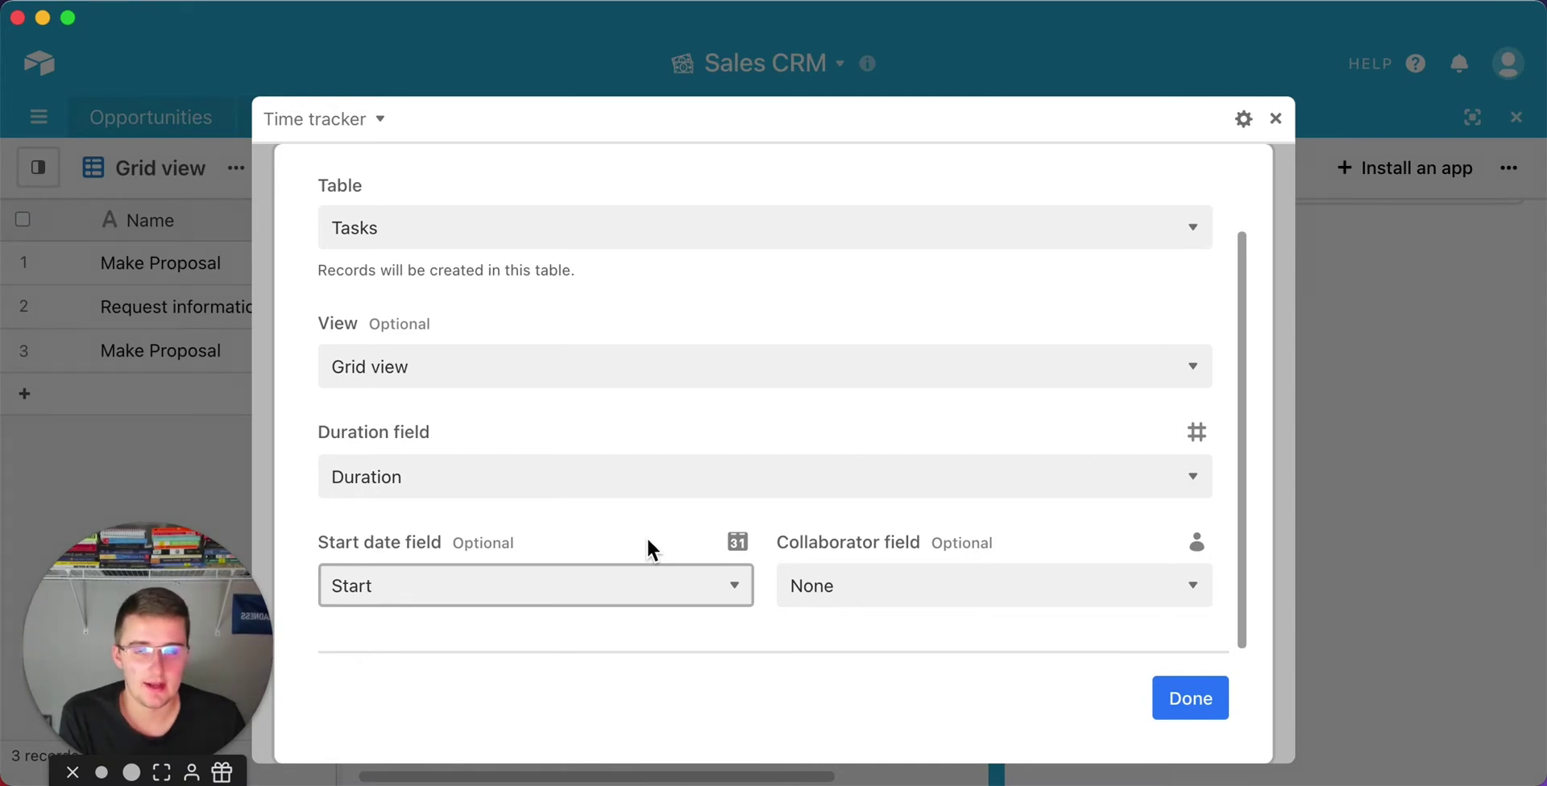
left_click(877, 599)
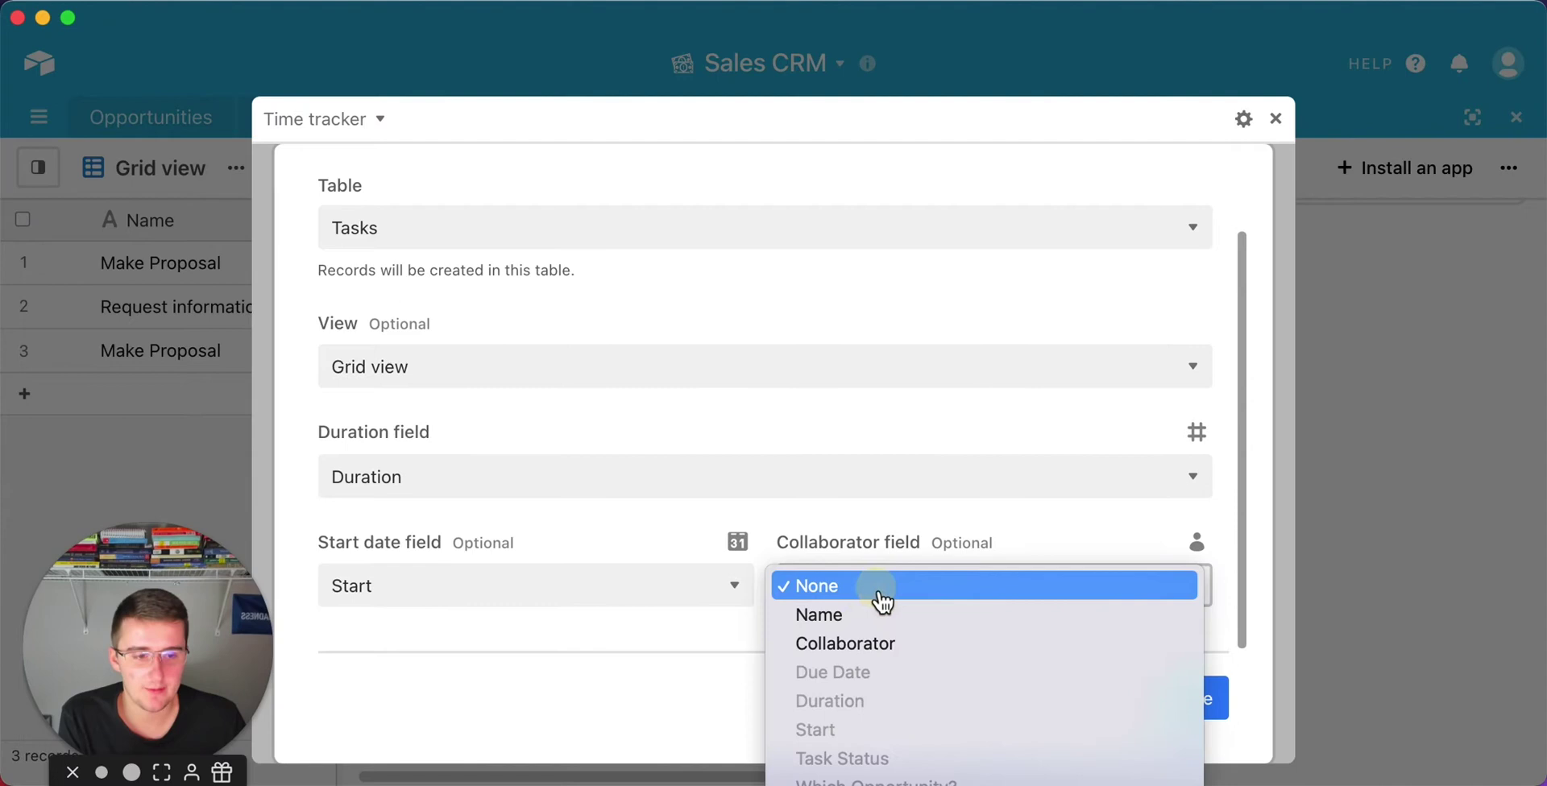
left_click(876, 649)
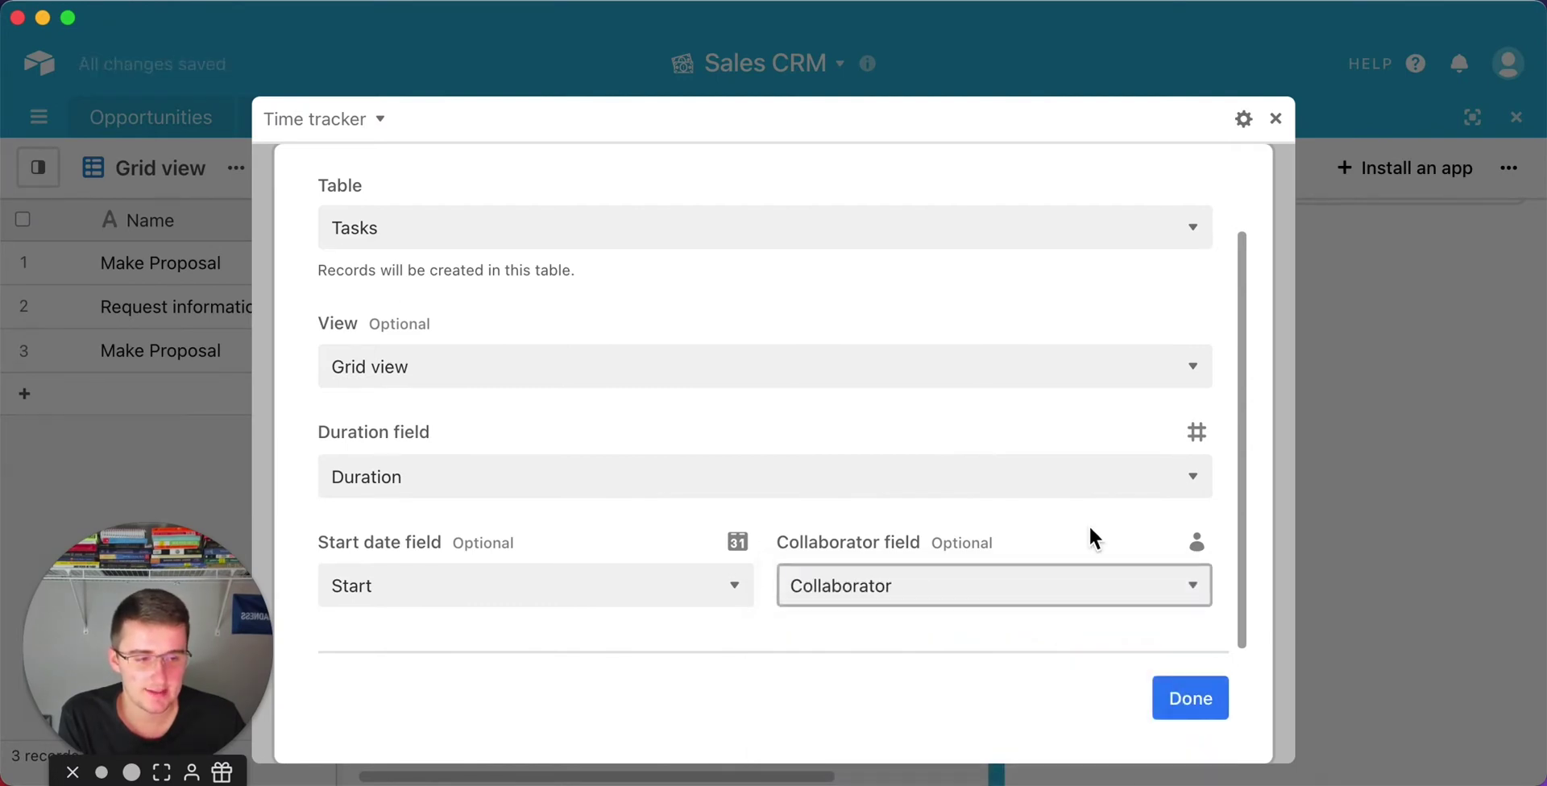
left_click(1180, 694)
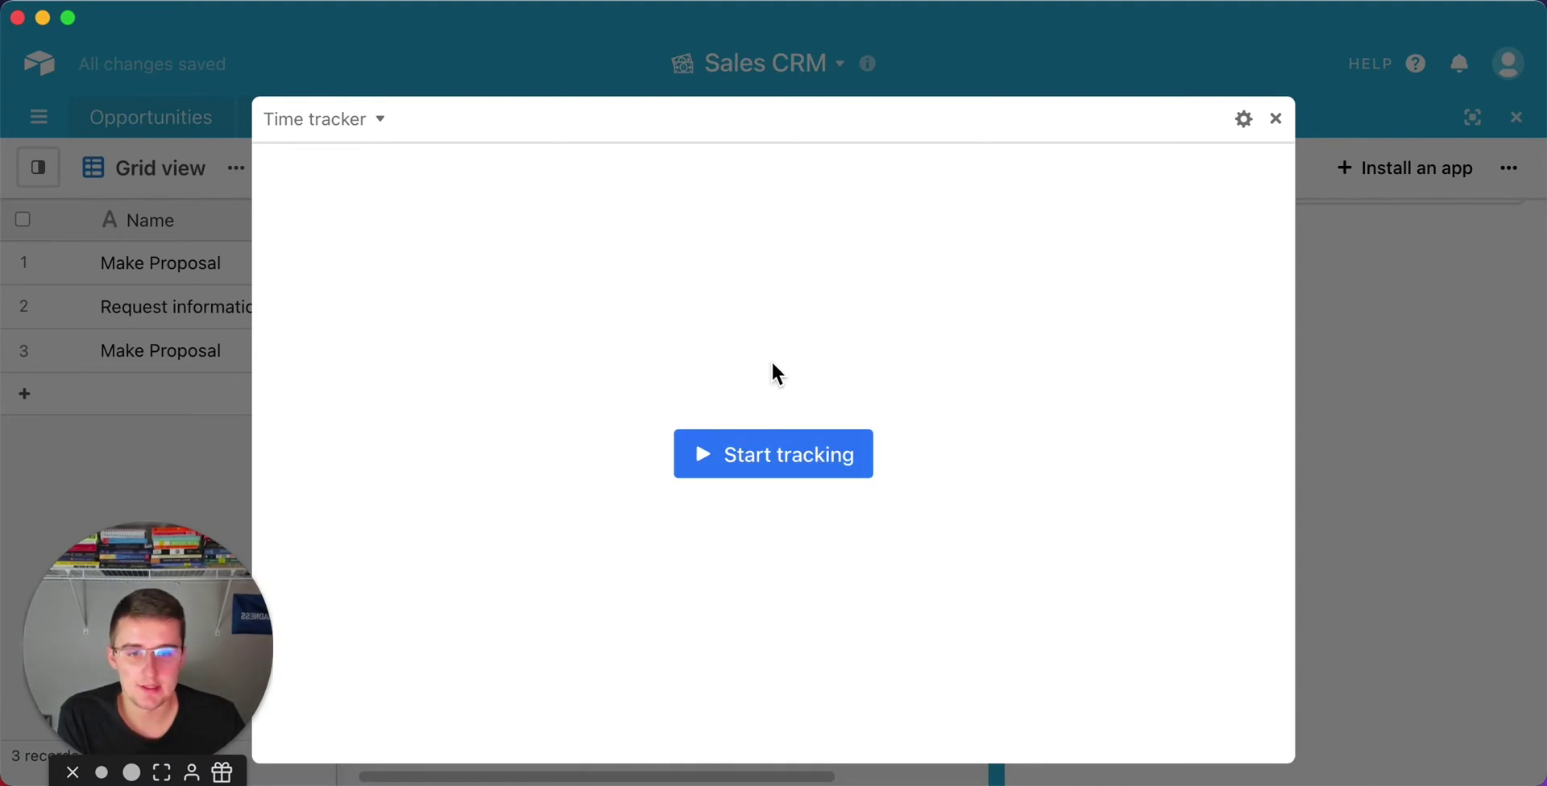
Stop the running timer, logging 0:02 on the third Make Proposal task, and close its record.
left_click(1276, 120)
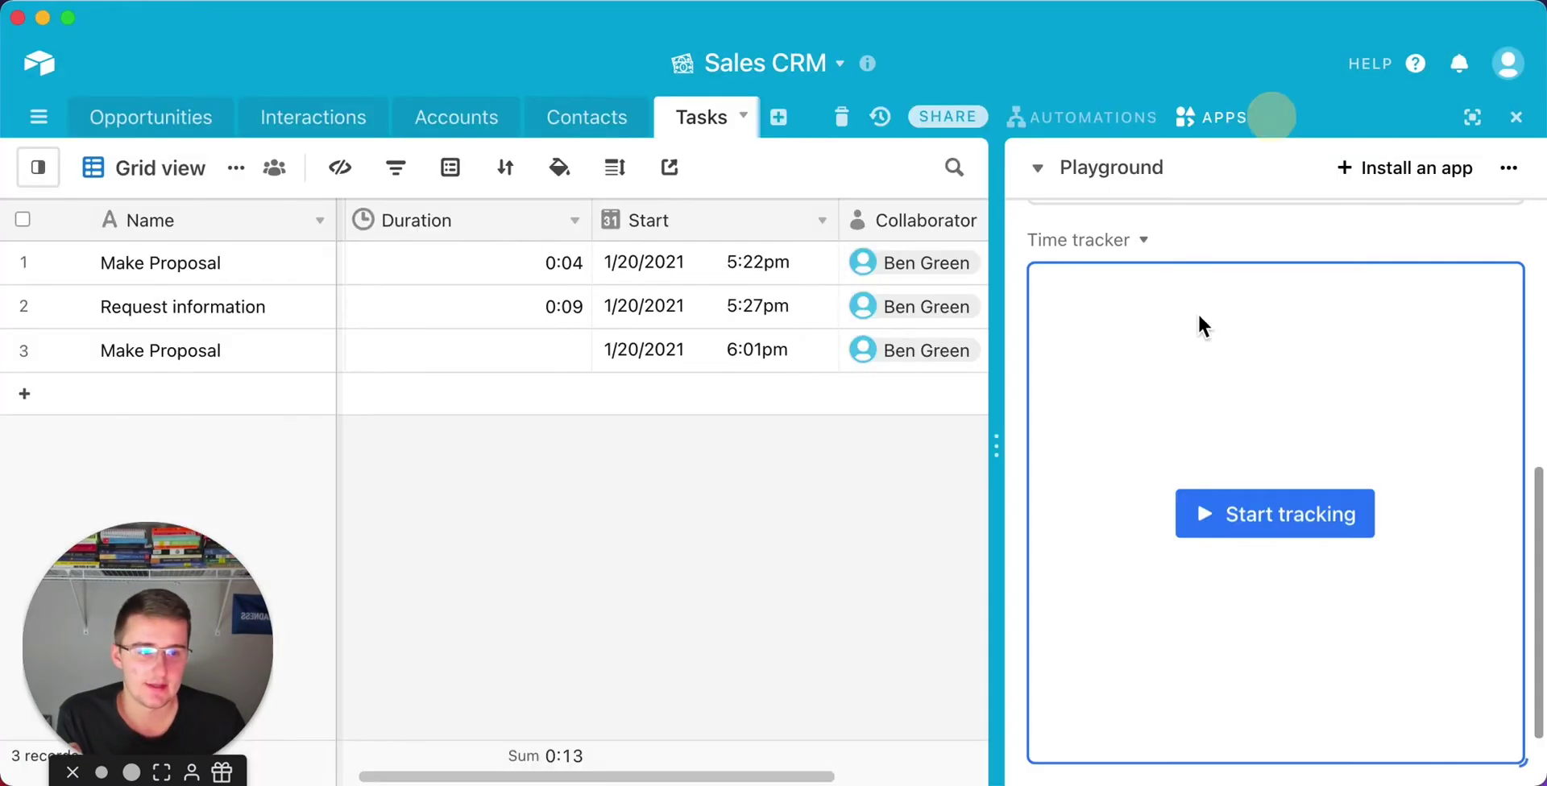
scroll(1305, 383, "down", 1)
scroll(1306, 383, "down", 1)
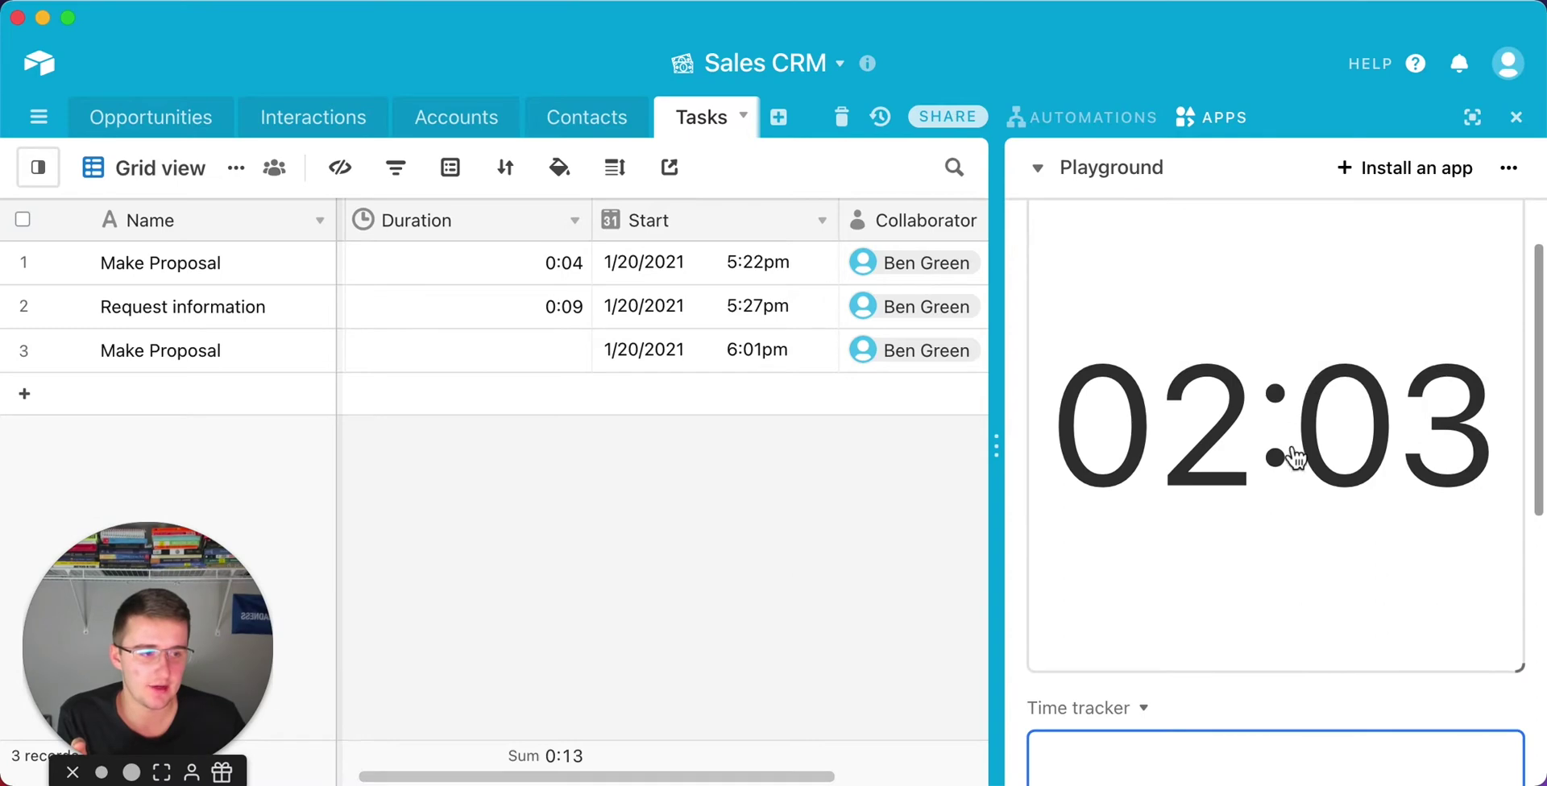
left_click(1214, 524)
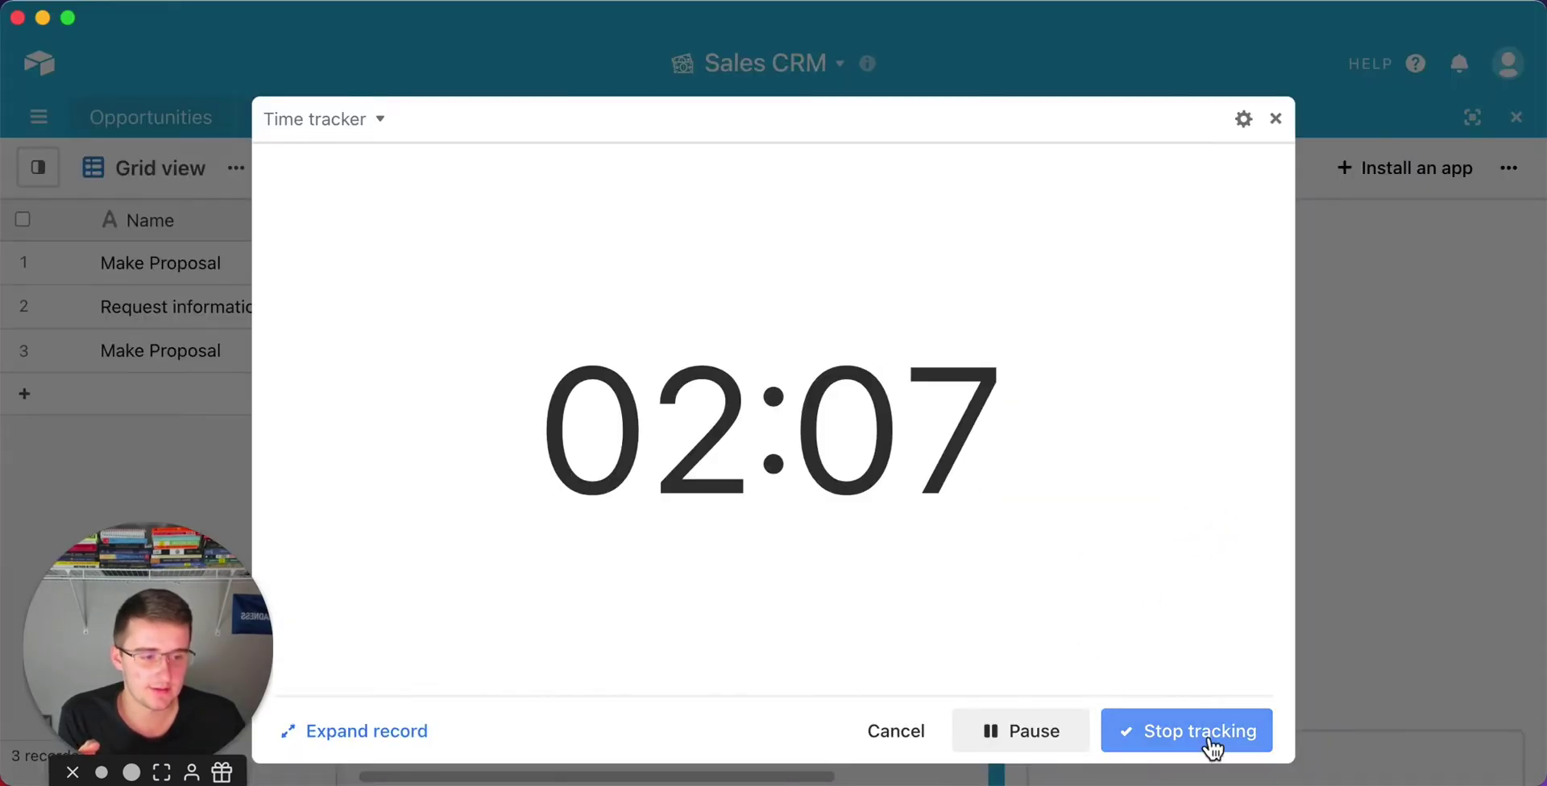
left_click(1206, 737)
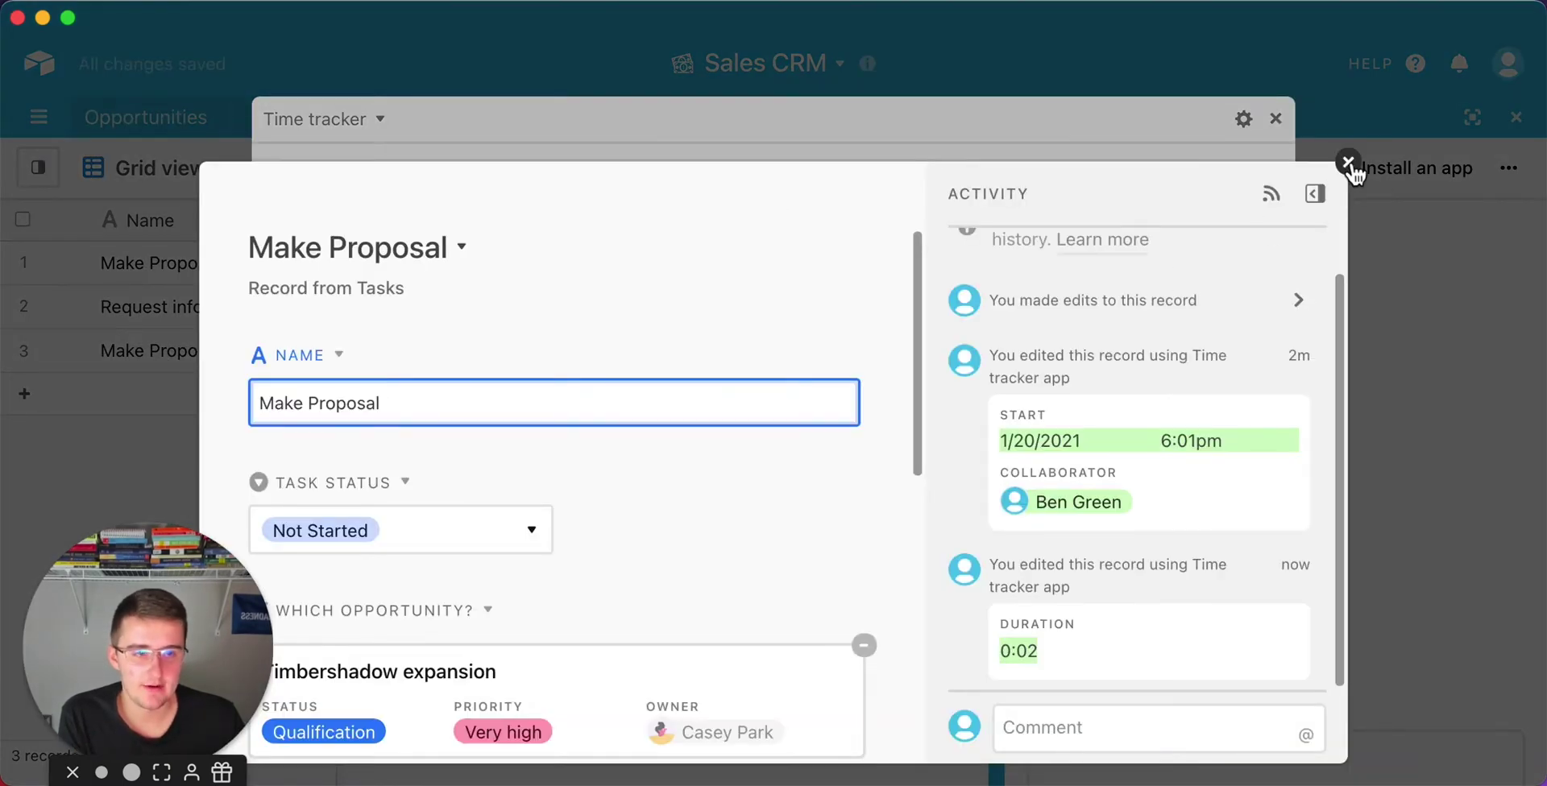
left_click(1348, 163)
left_click(1281, 121)
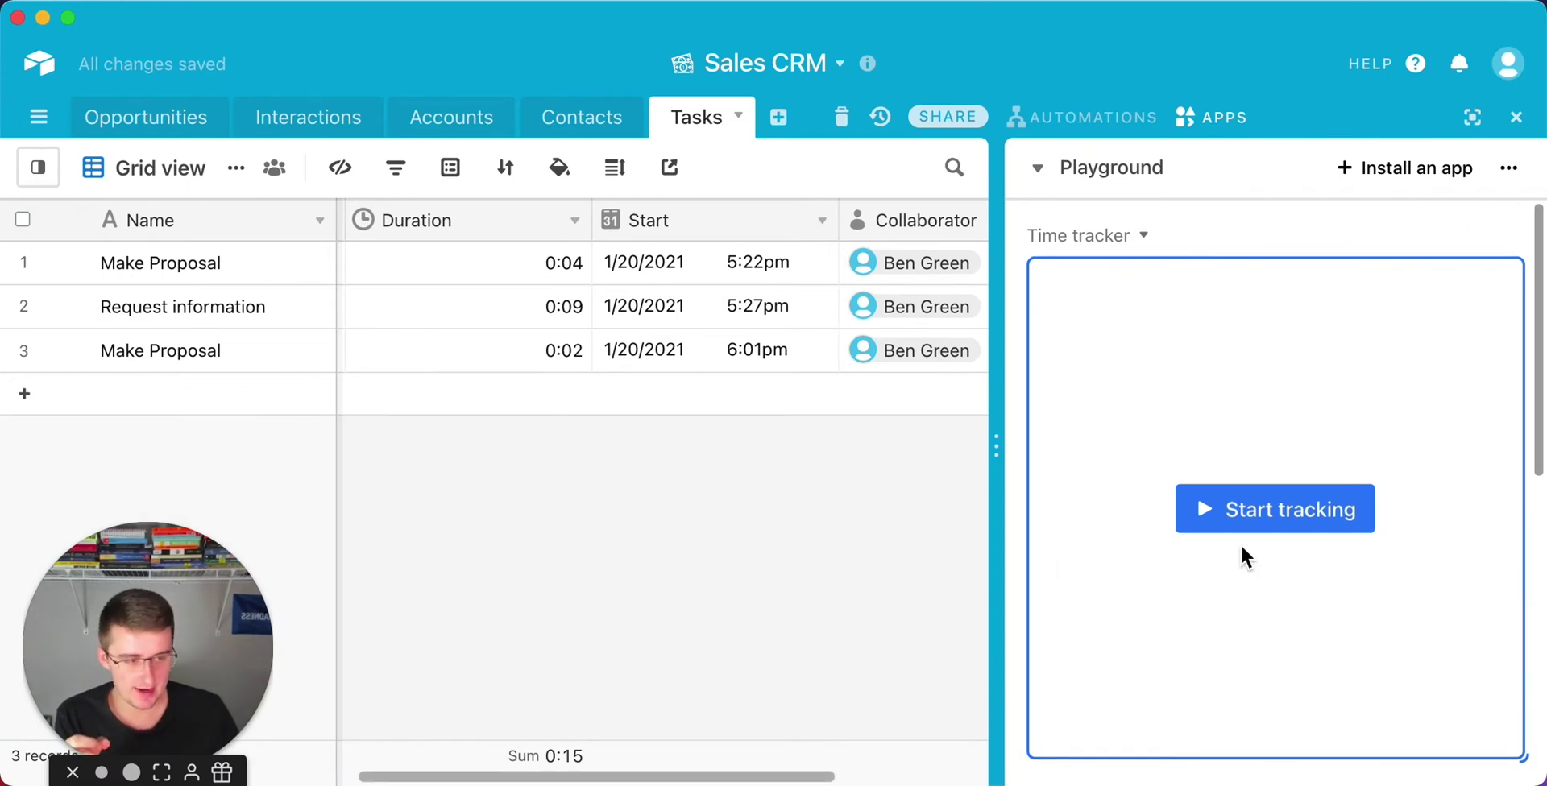
Start a new timer on the third Make Proposal task and zoom the page out.
left_click(1308, 522)
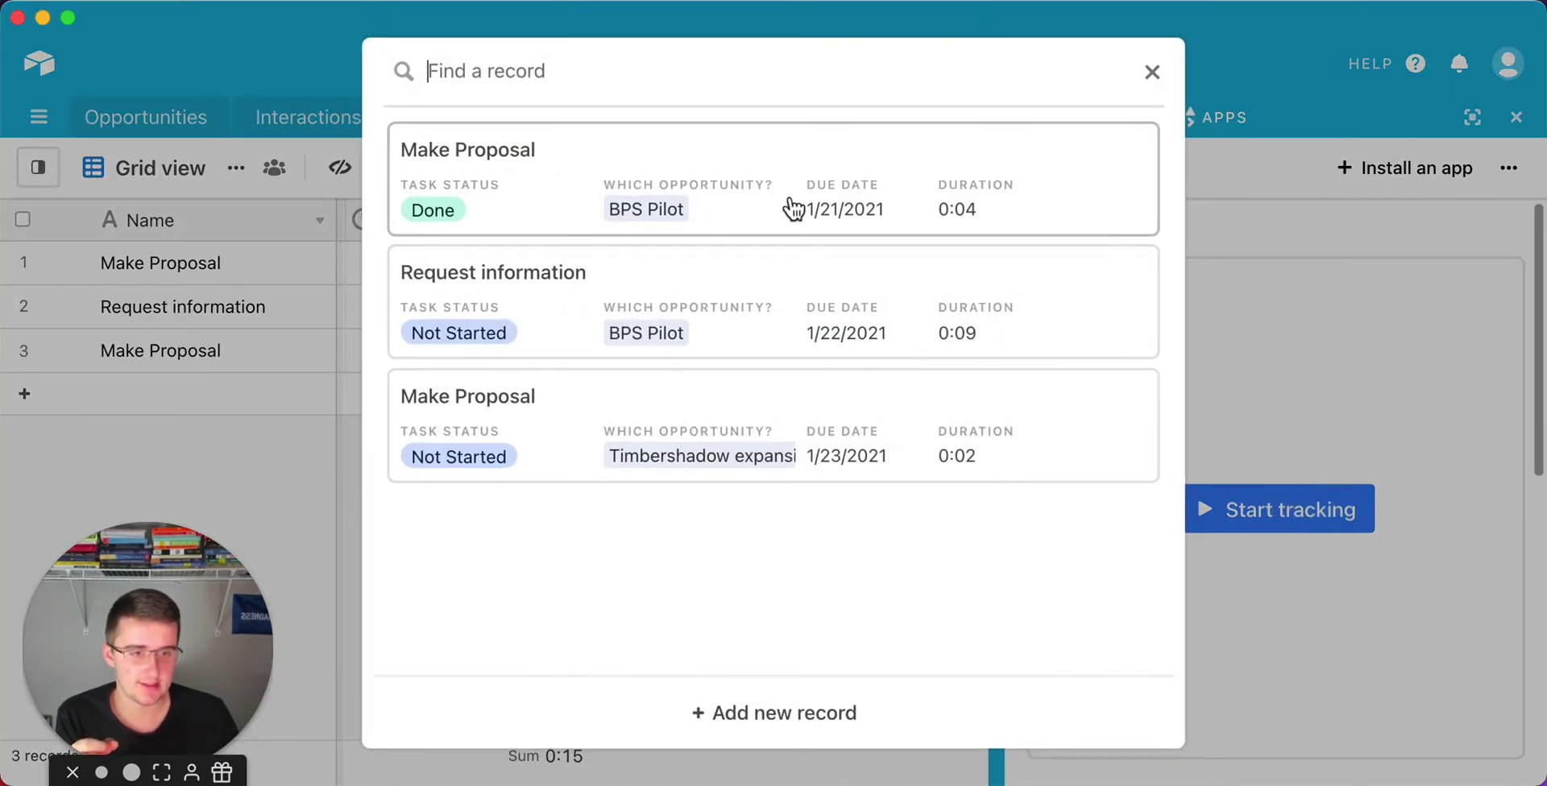
left_click(817, 457)
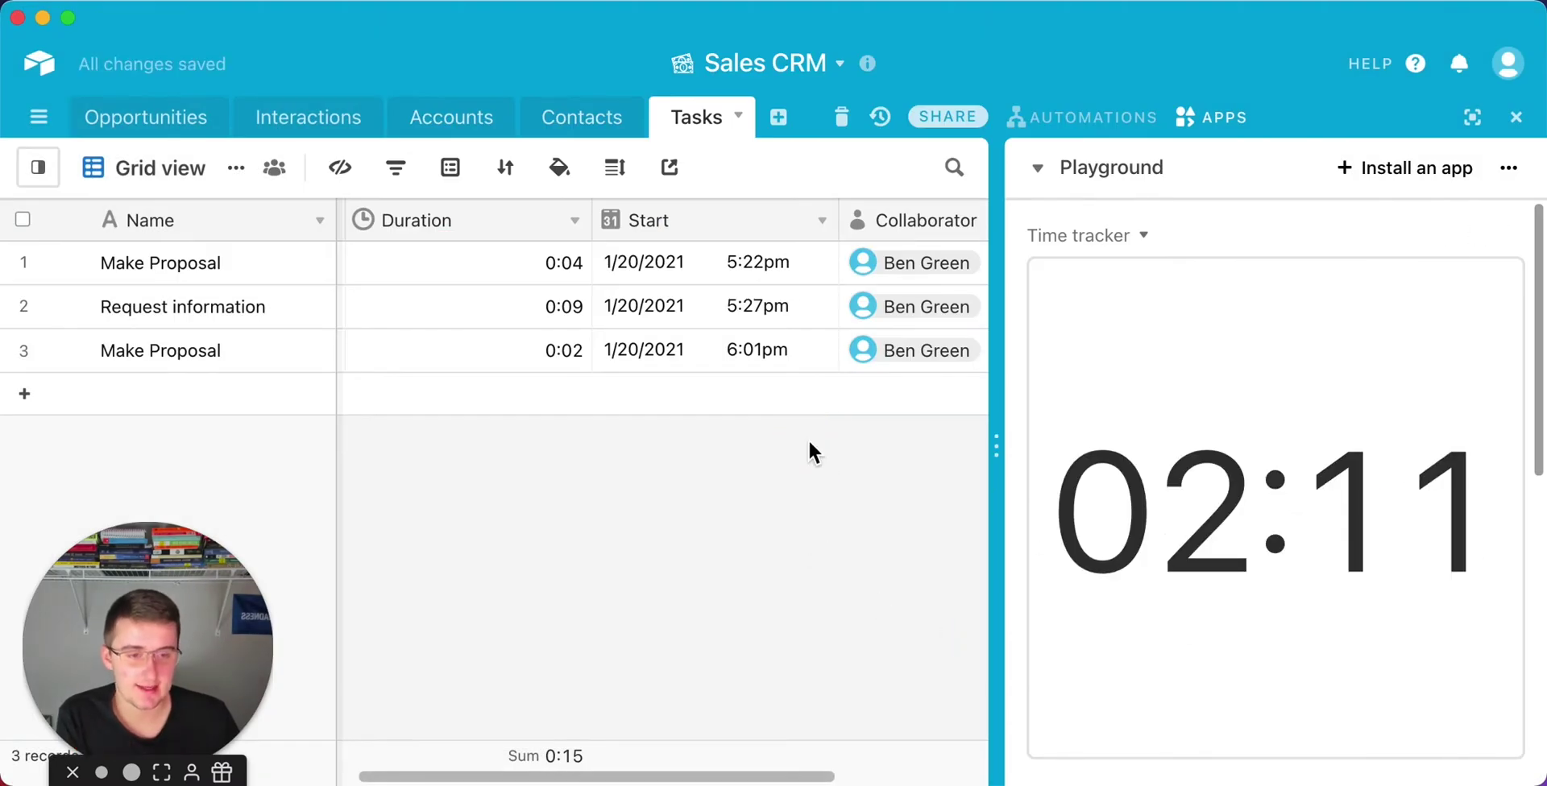
key("super+minus")
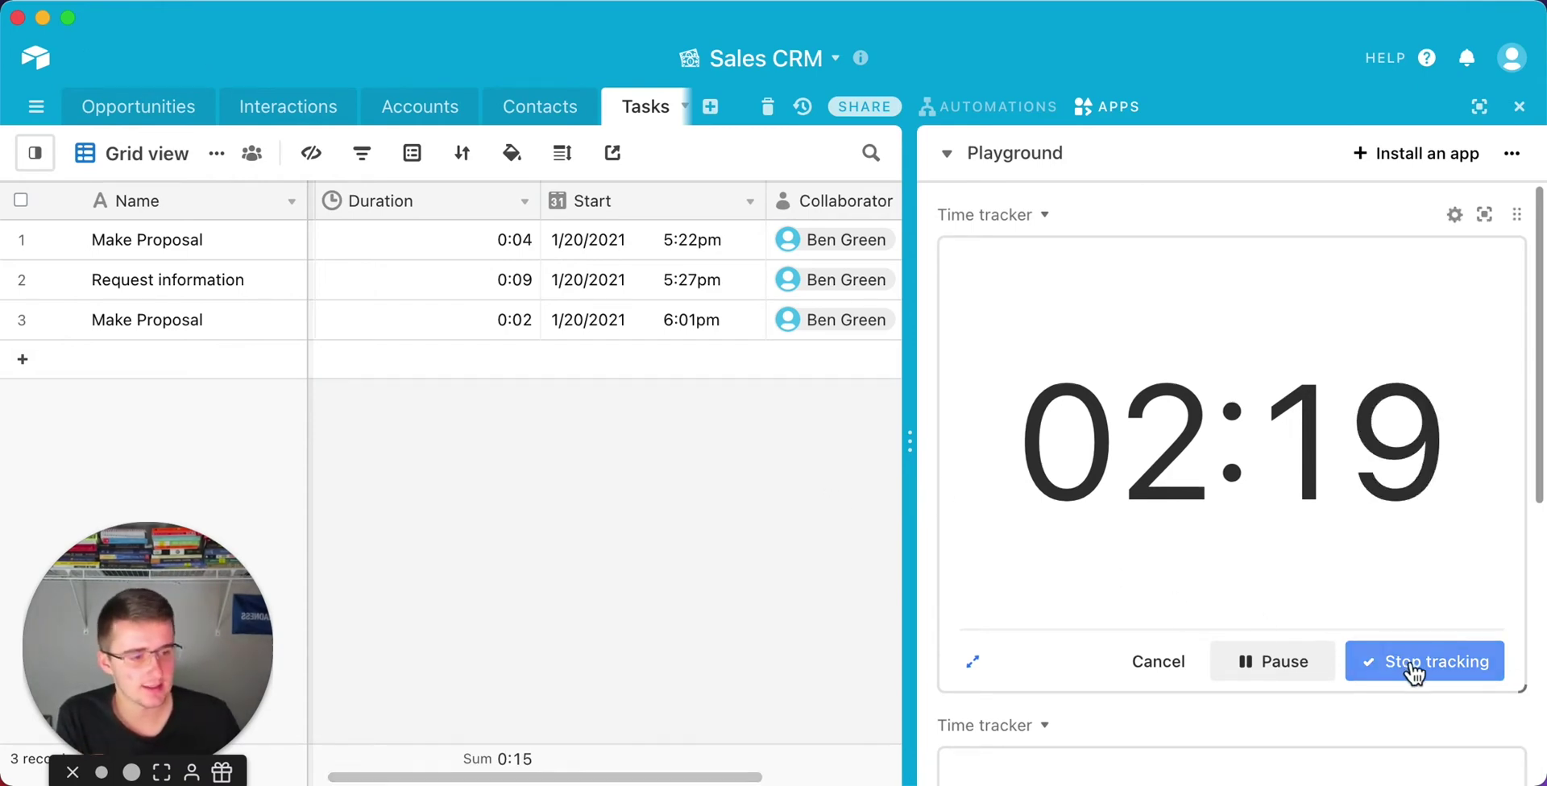
Pause and stop the timer, then close the Make Proposal record still showing 0:02.
left_click(1266, 671)
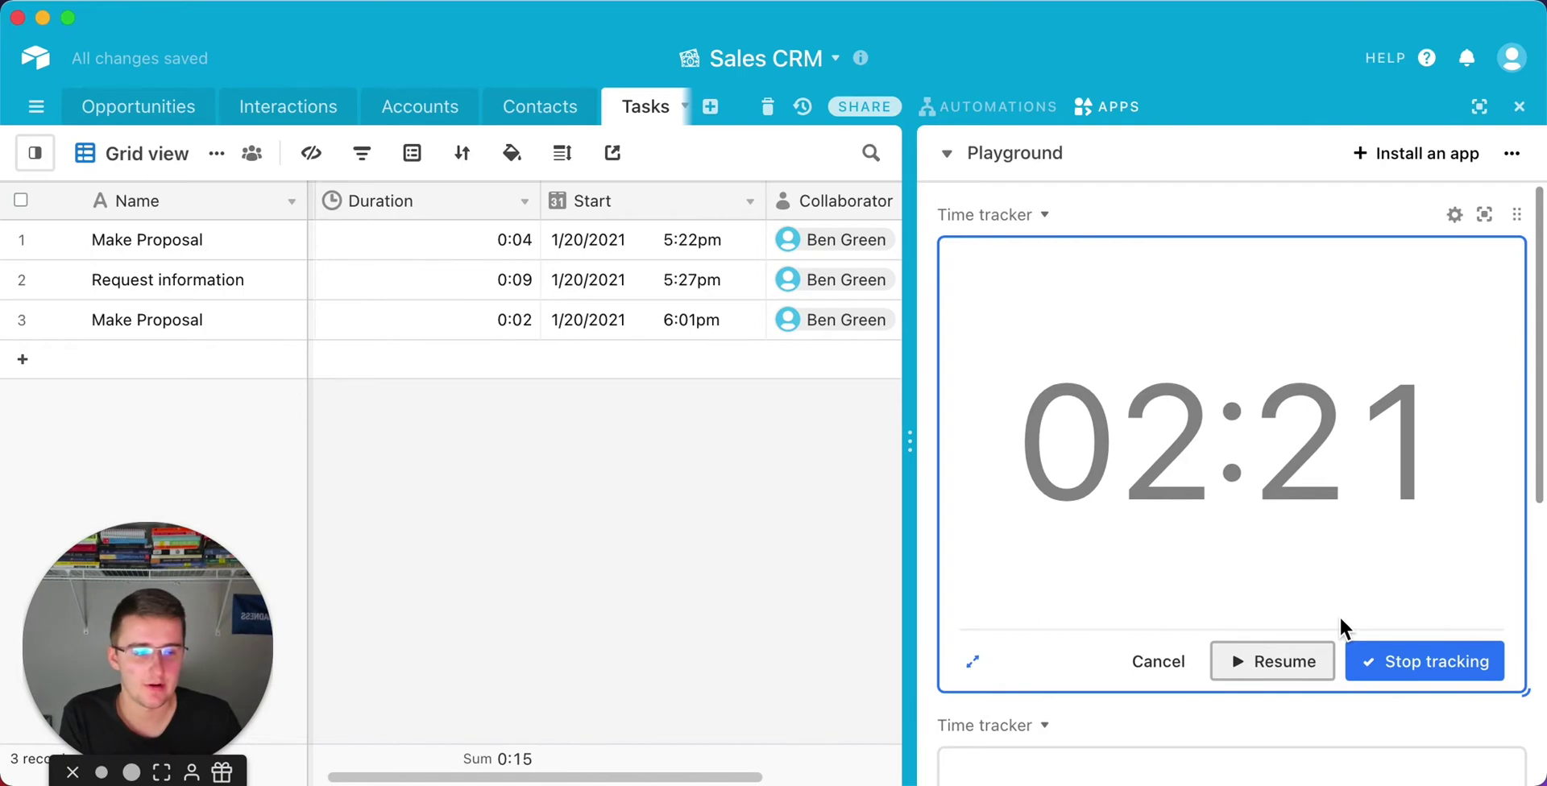
left_click(1415, 675)
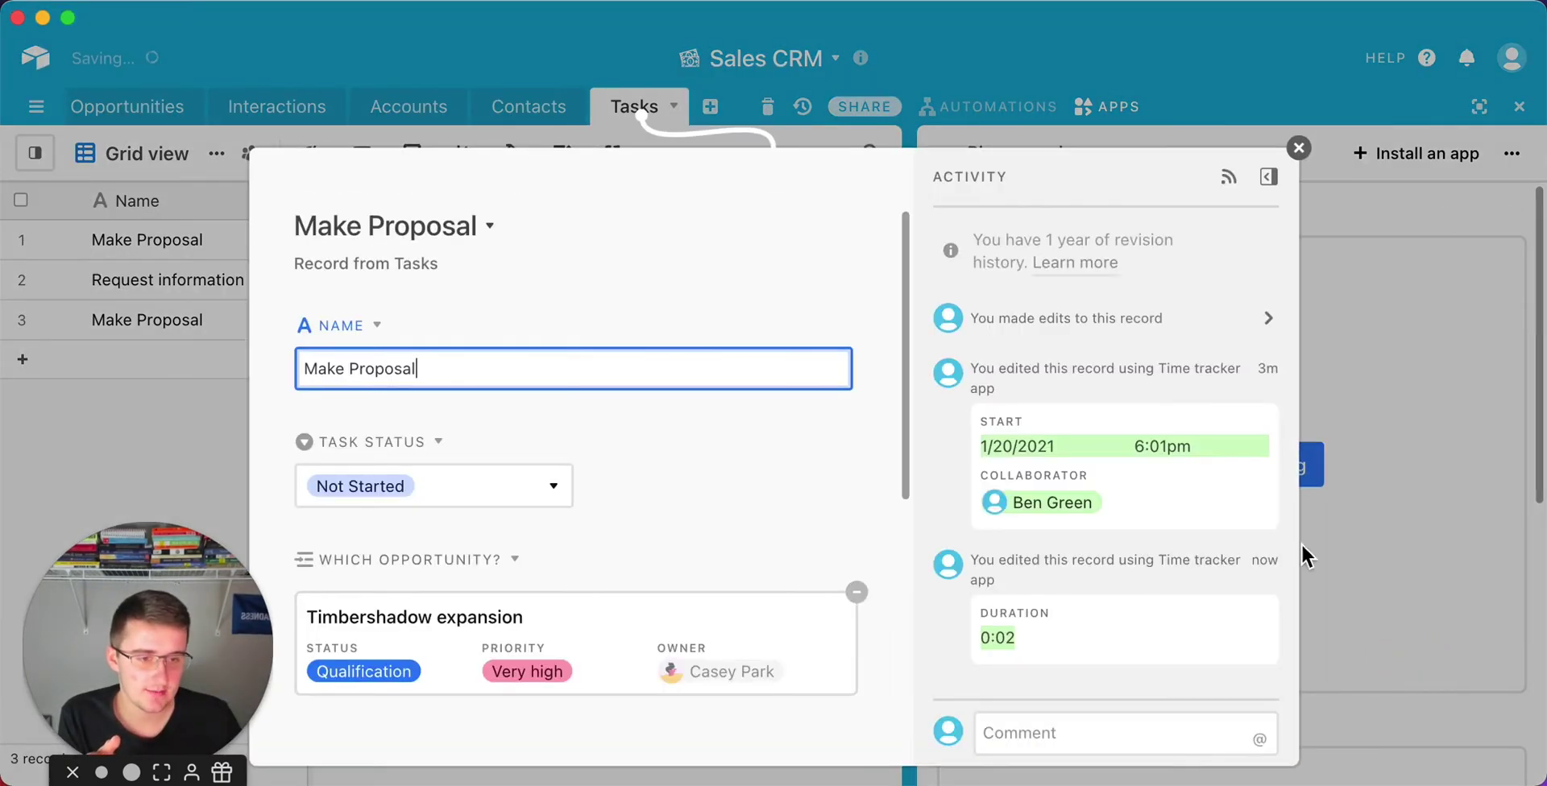
scroll(781, 480, "down", 4)
scroll(778, 491, "down", 2)
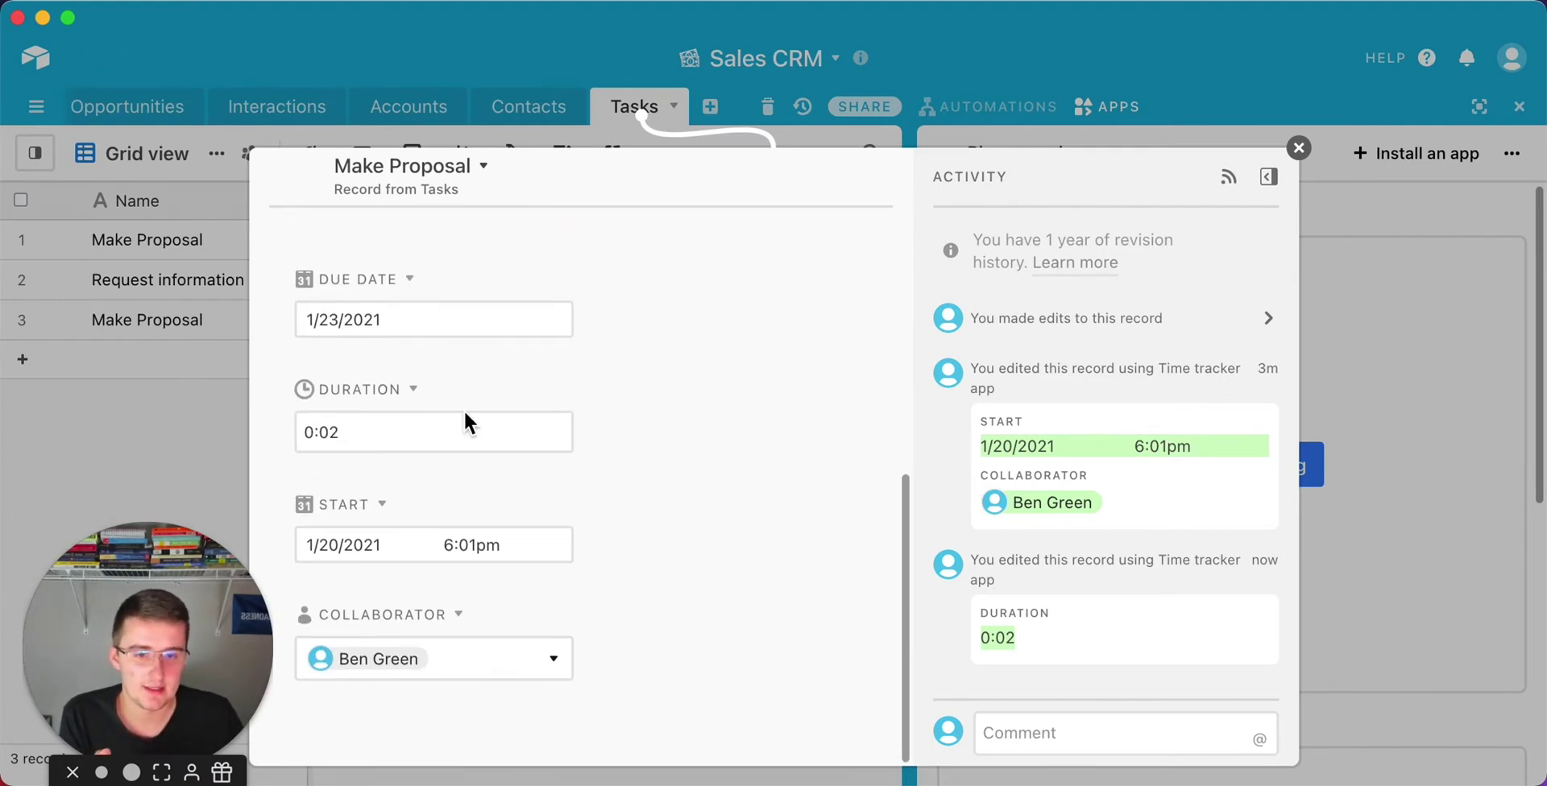
left_click(1298, 148)
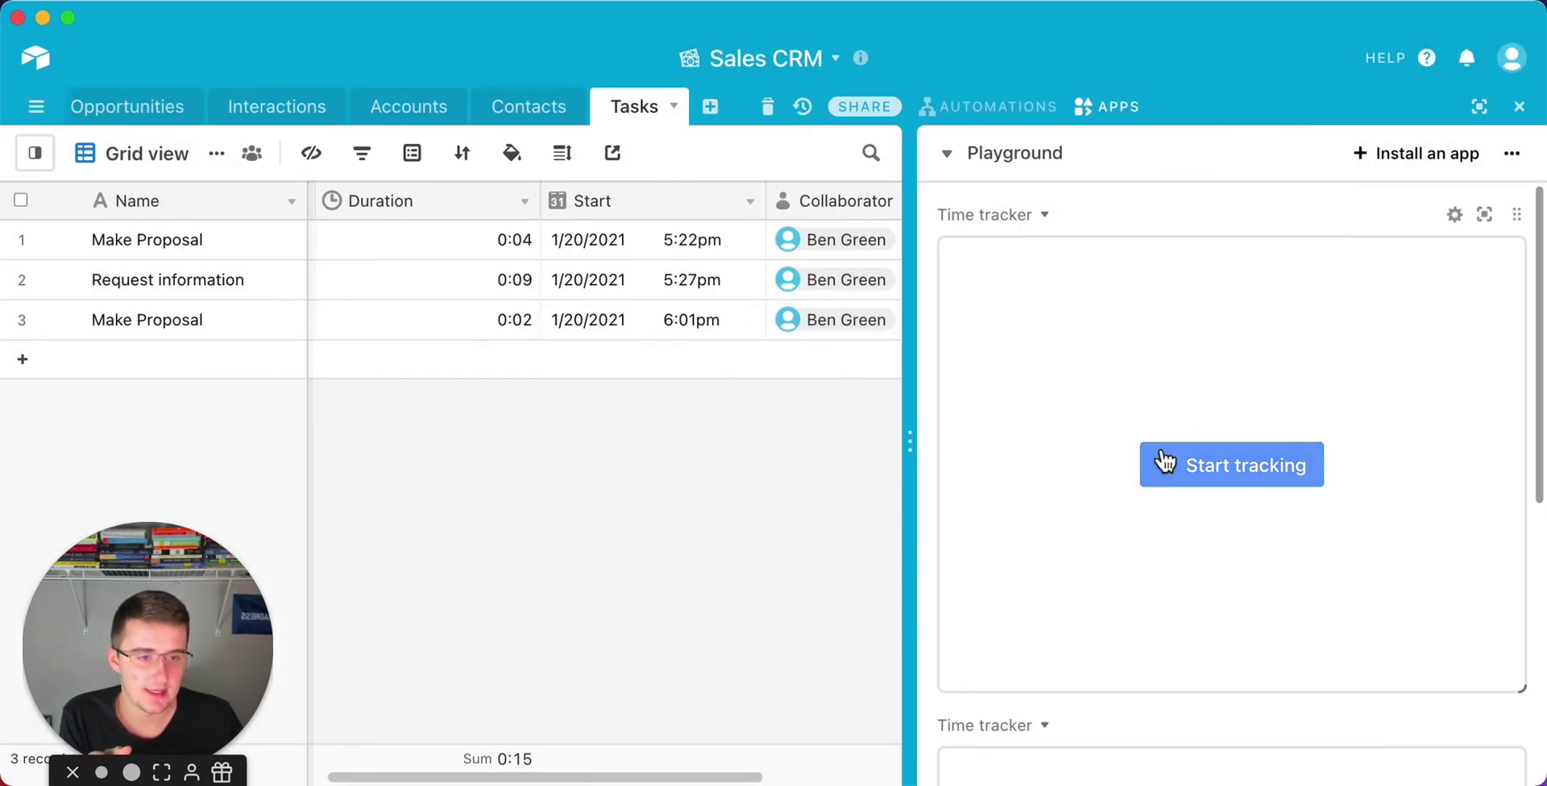
Start timing the third Make Proposal task in the first tracker.
left_click(1160, 459)
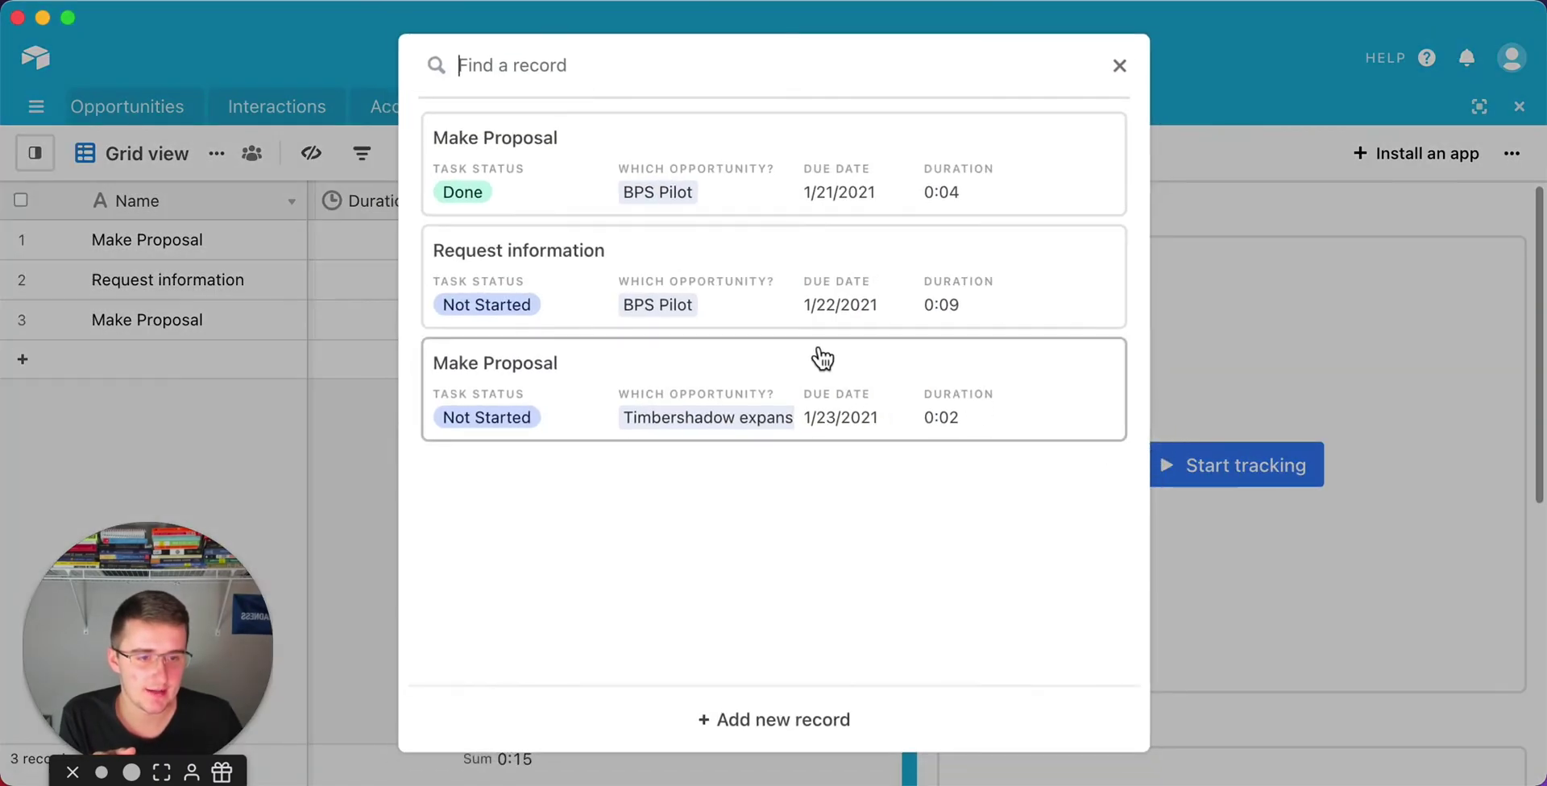
left_click(918, 403)
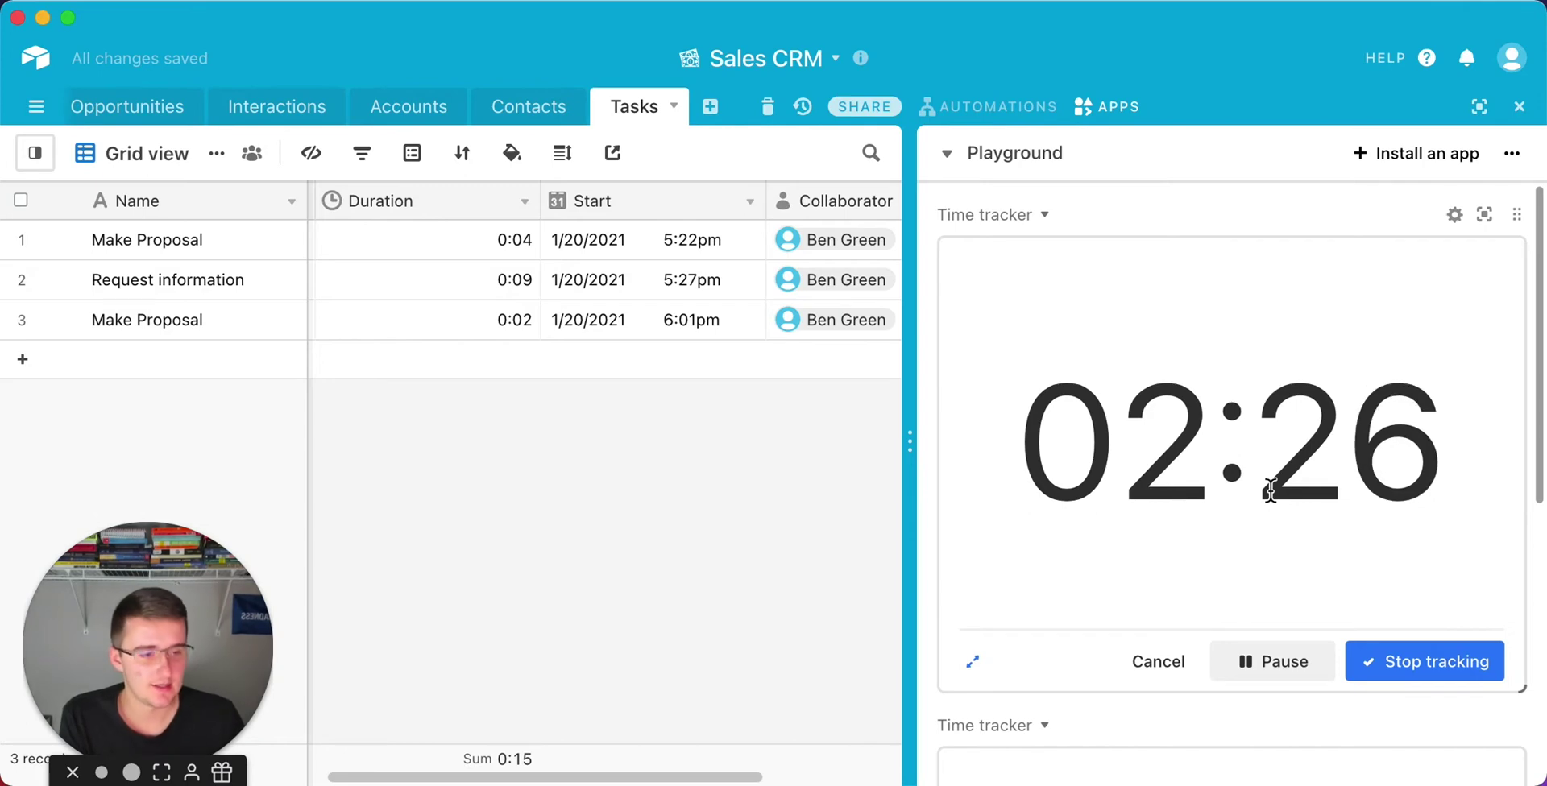
scroll(1270, 489, "down", 5)
scroll(1272, 490, "down", 1)
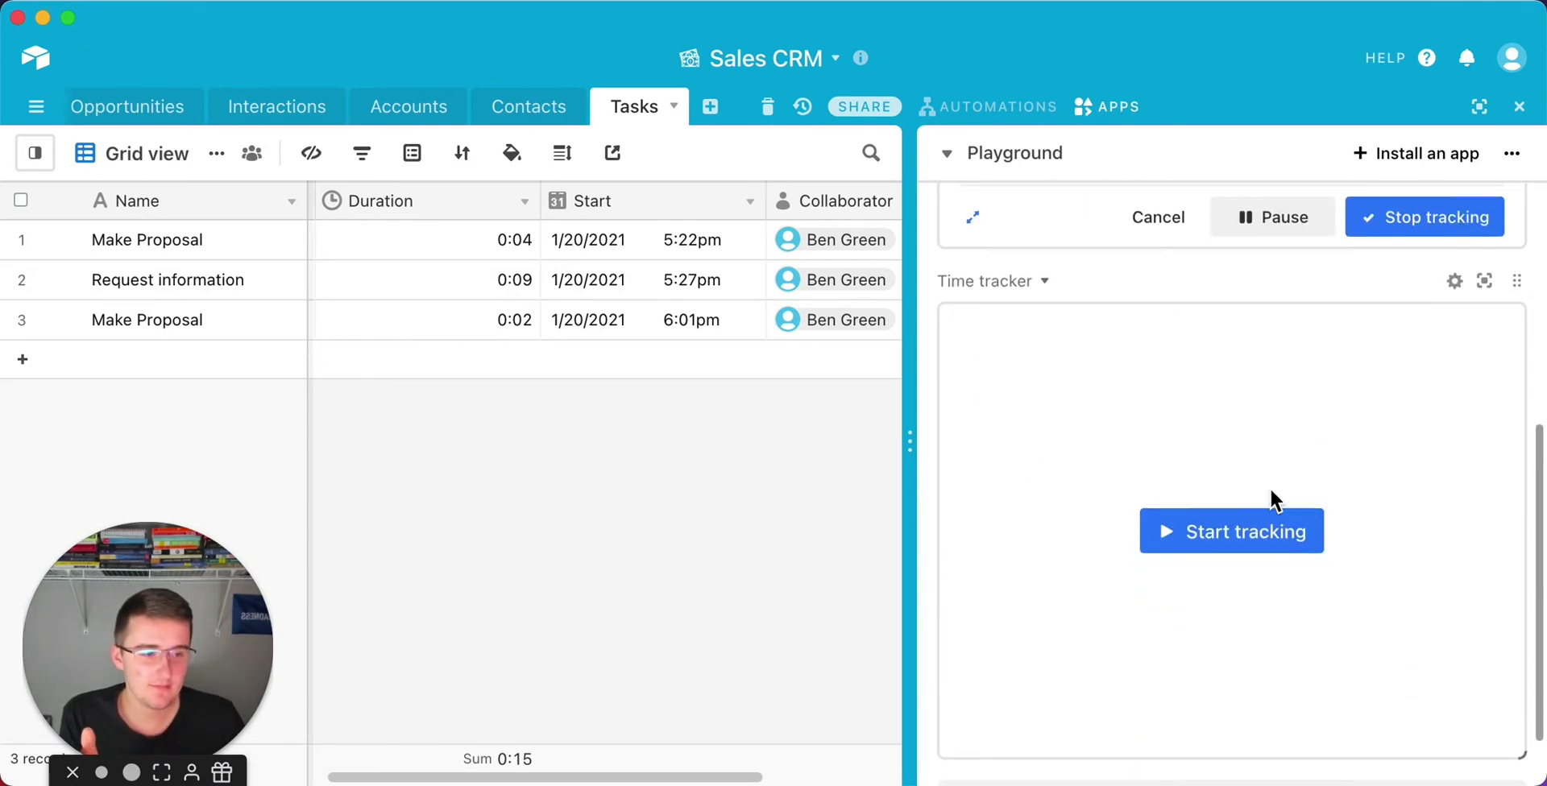
Time the BPS Pilot Make Proposal task in the second tracker, then stop it.
left_click(1261, 530)
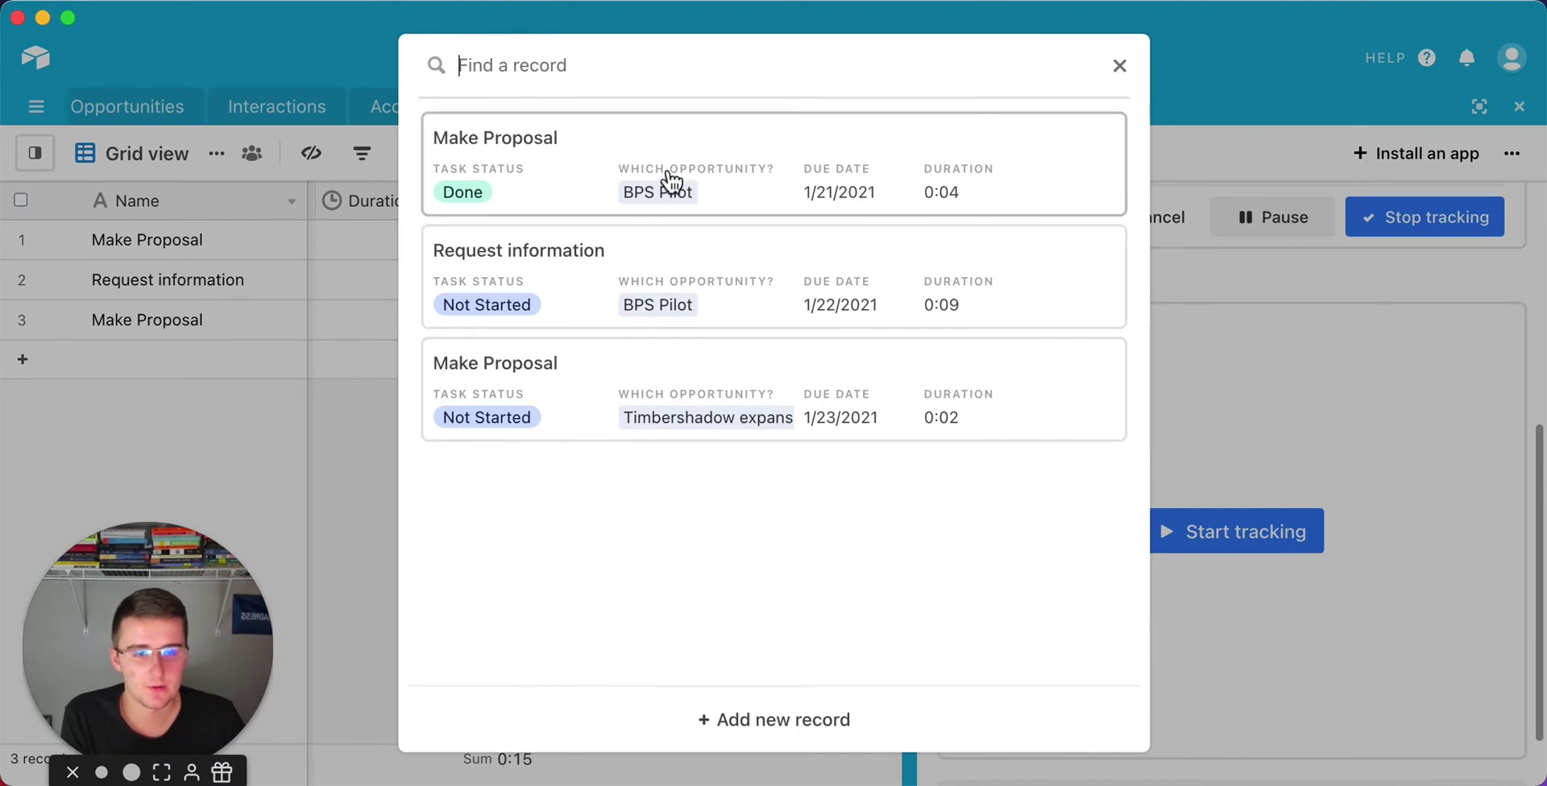
left_click(670, 179)
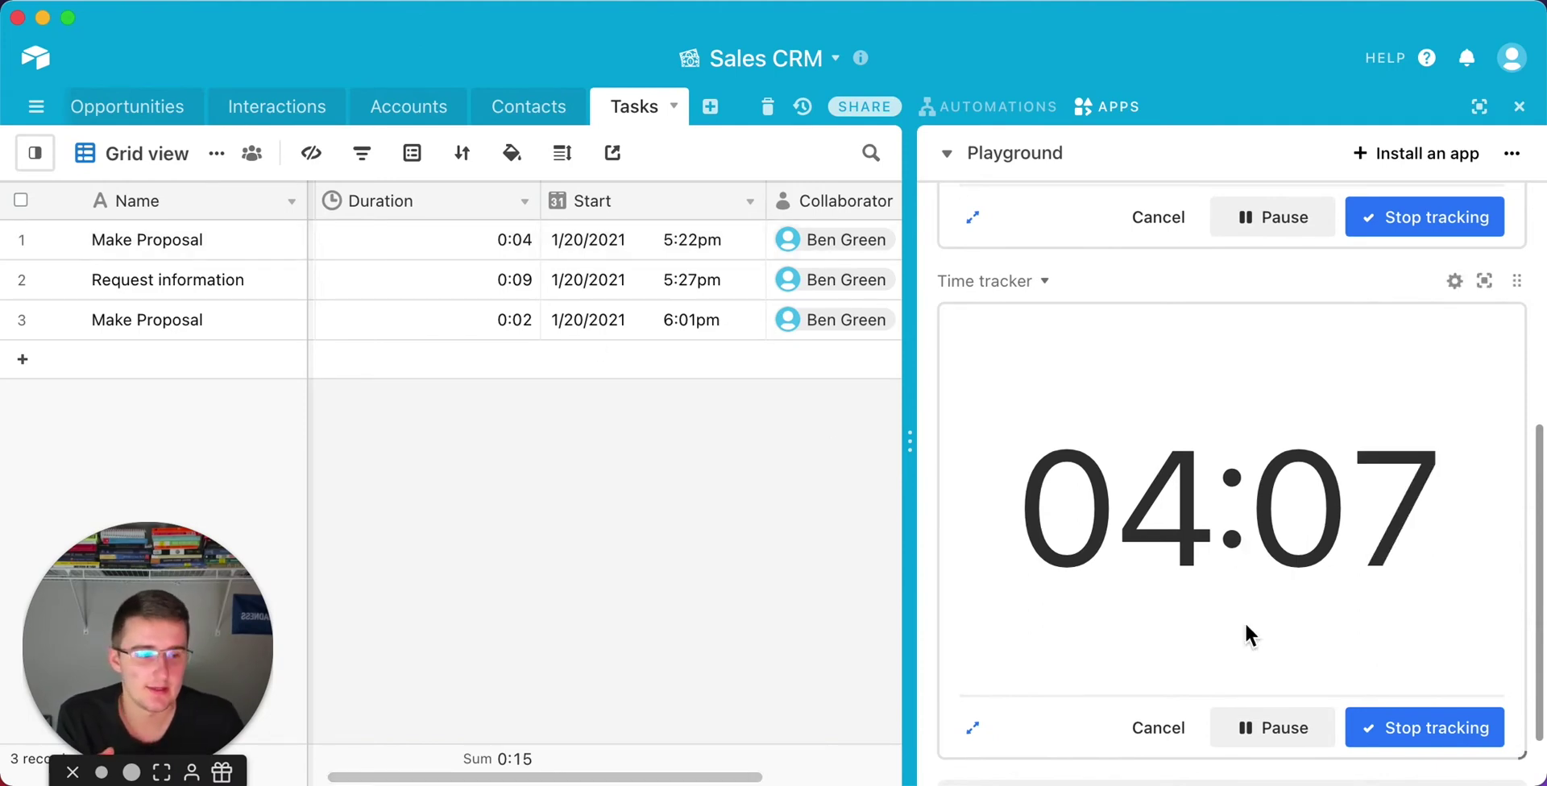
left_click(1415, 729)
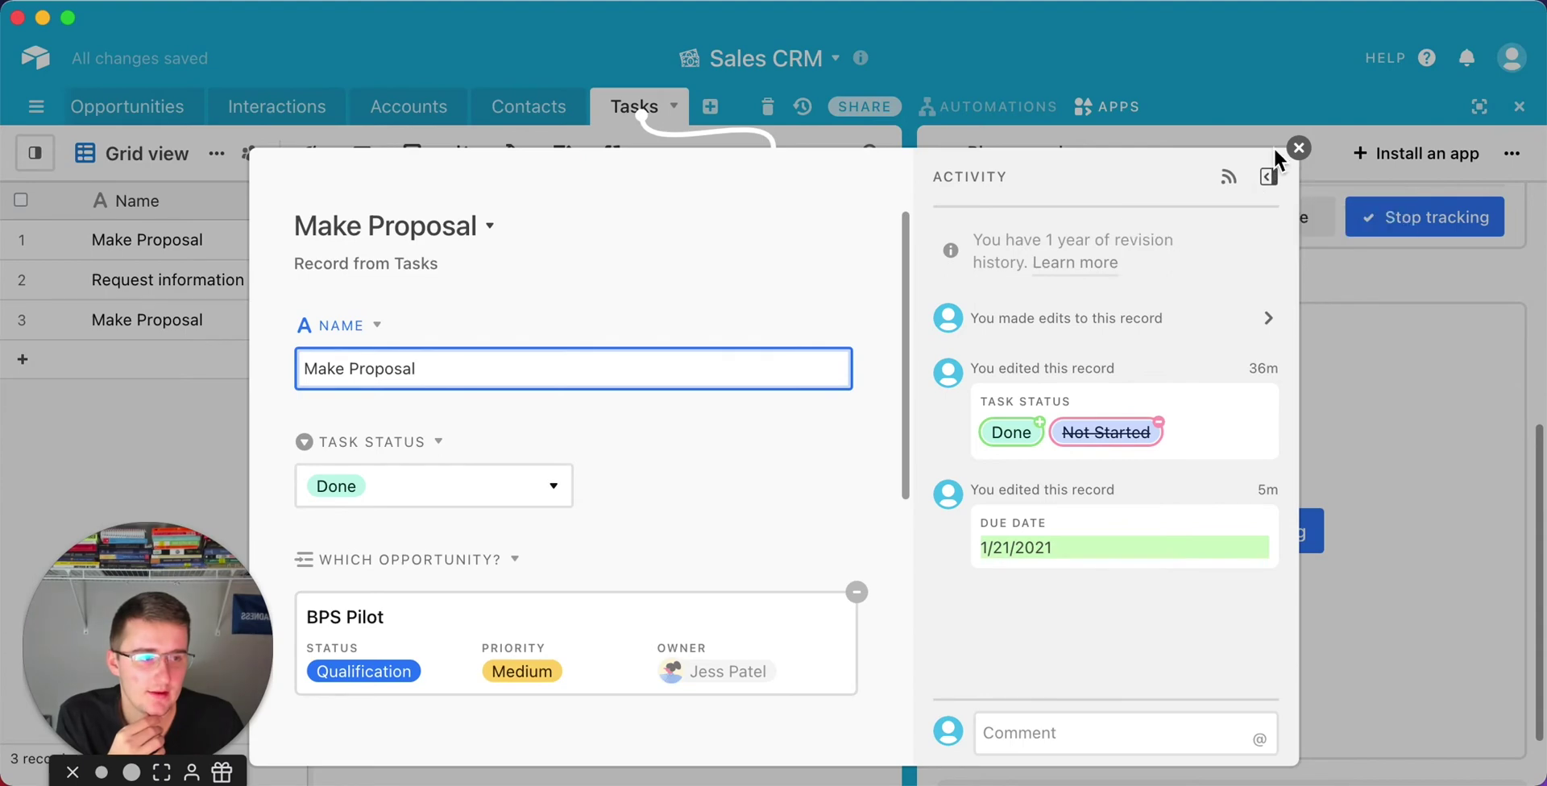
Stop the second timer, logging 0:03 on the Timbershadow expansion task and raising the total to 0:16.
left_click(1297, 148)
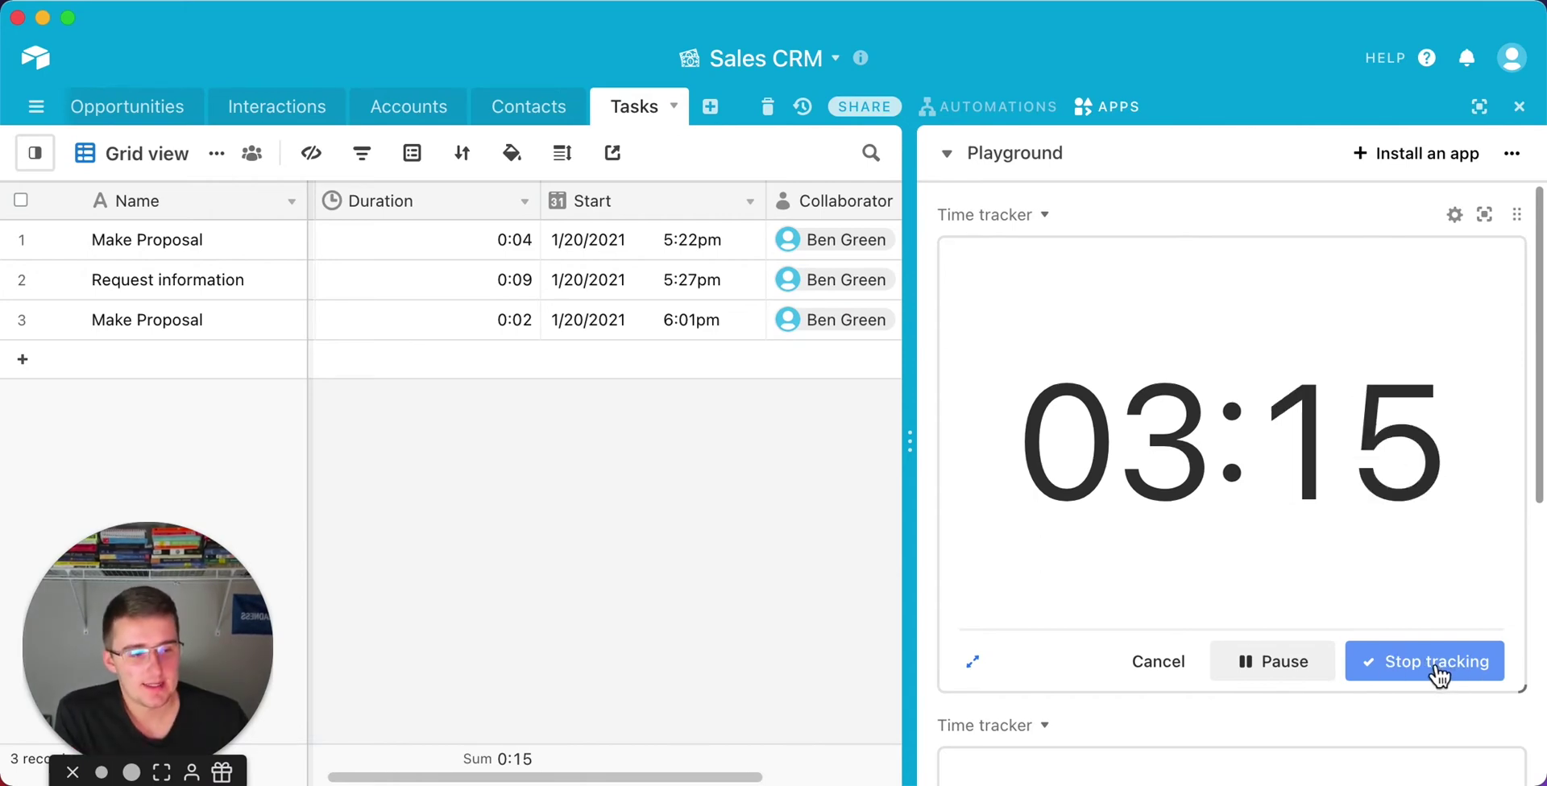
left_click(1442, 664)
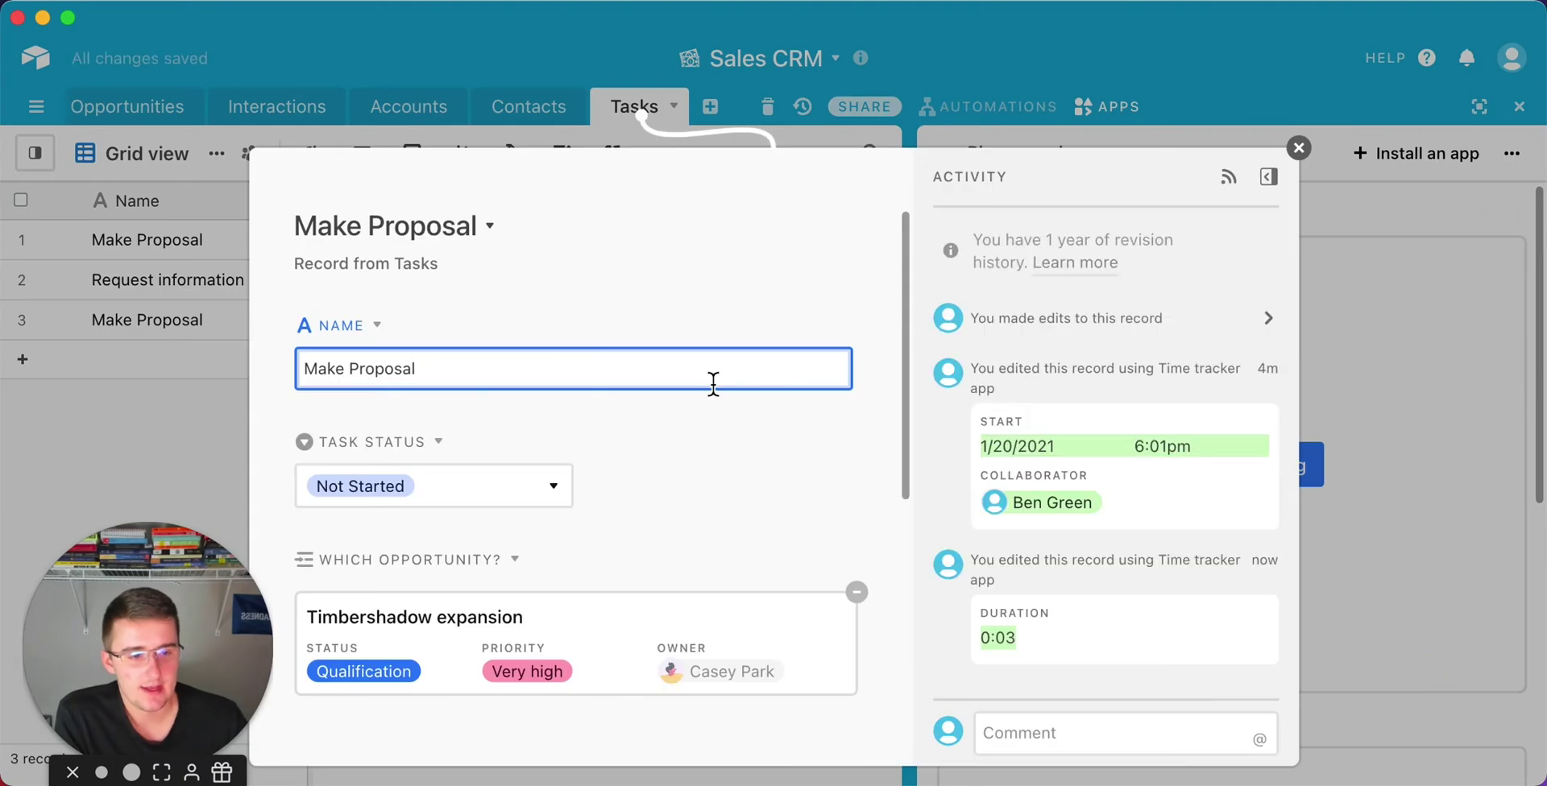
scroll(576, 556, "down", 5)
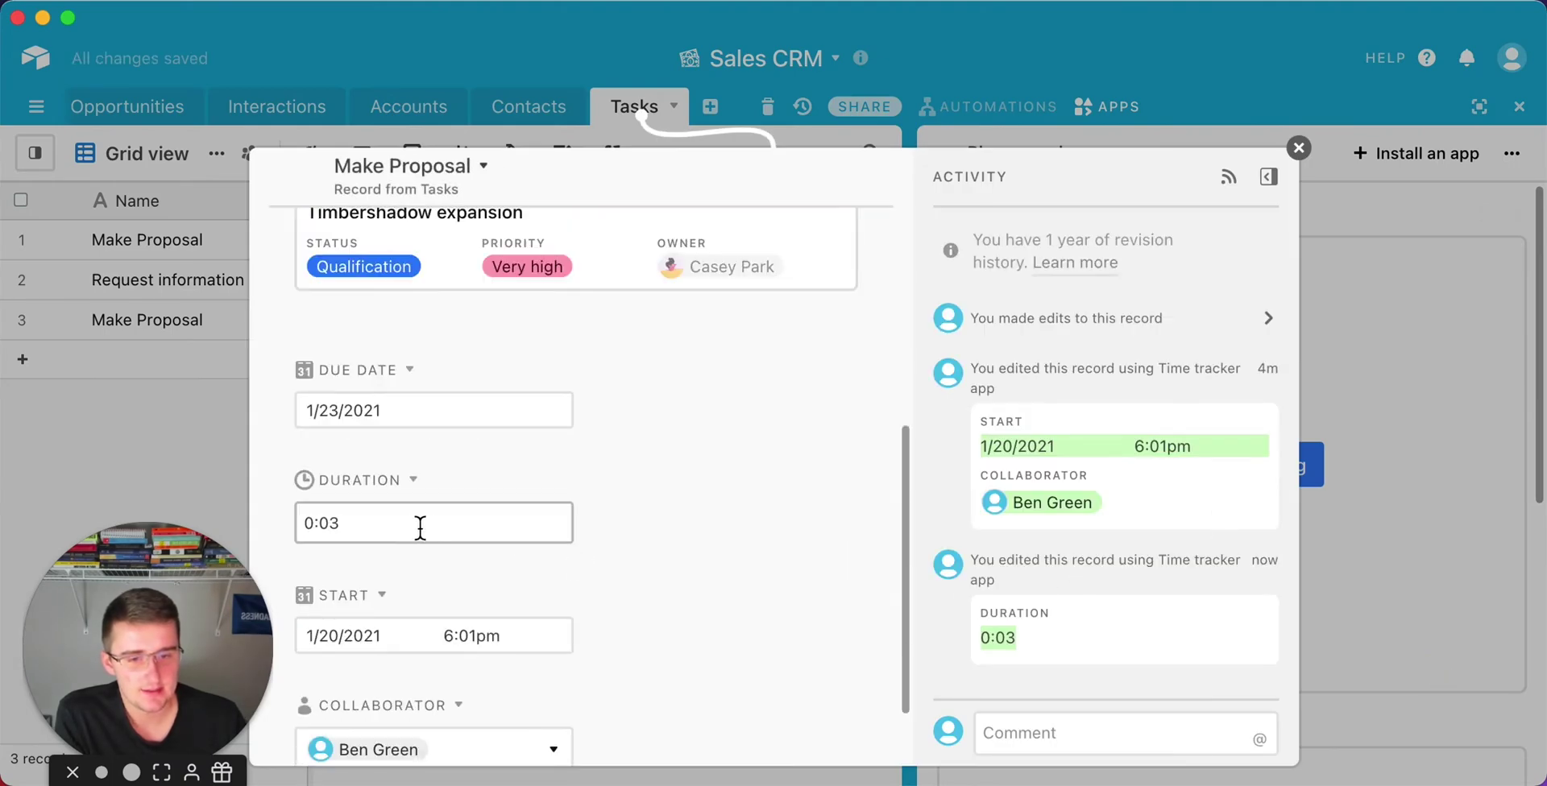
left_click(1298, 149)
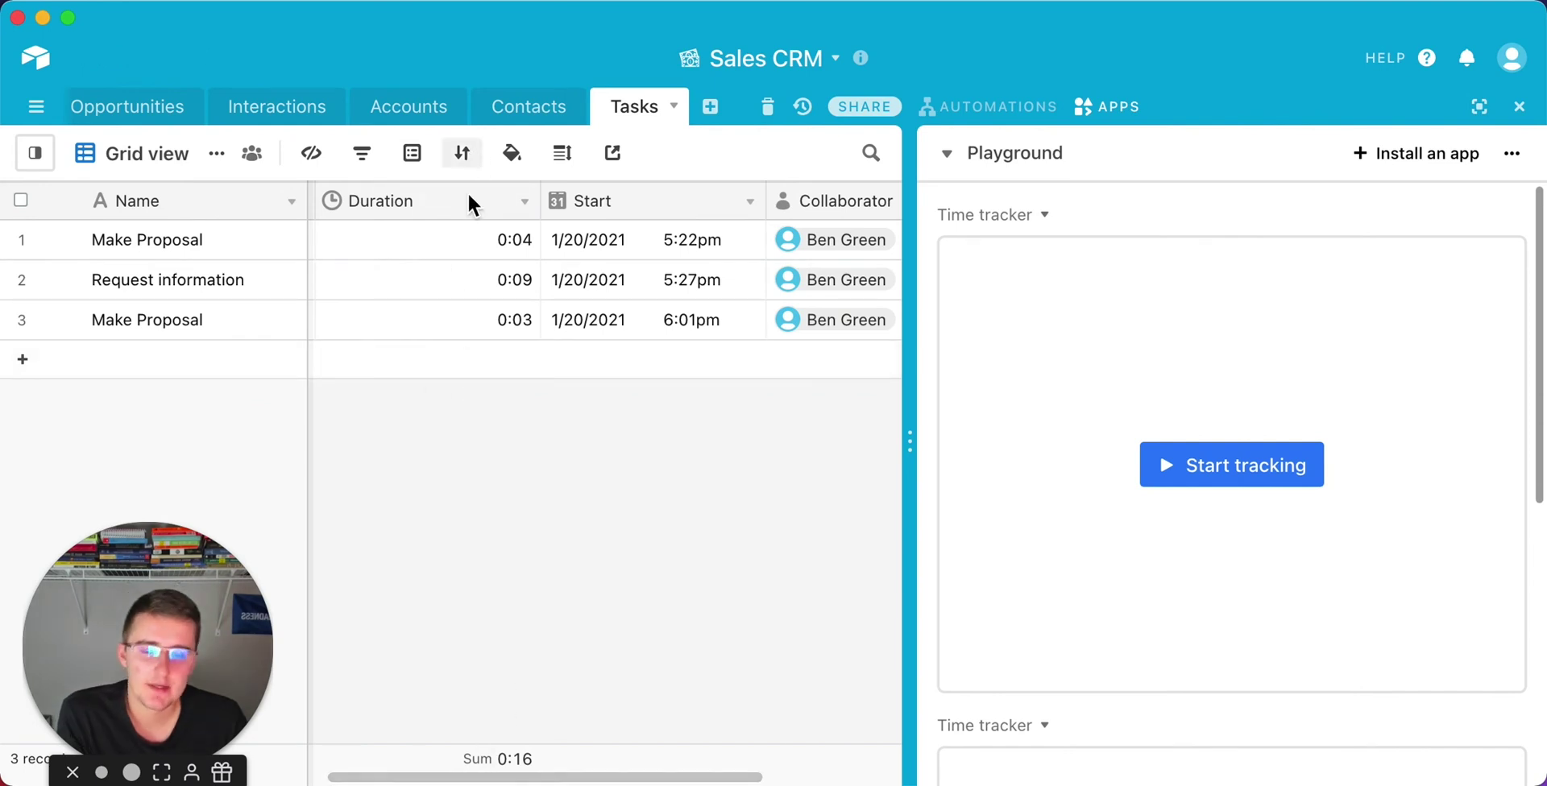
Hide the apps panel and show Opportunities' All opportunities view, scrolled to the Tasks column.
left_click(1518, 109)
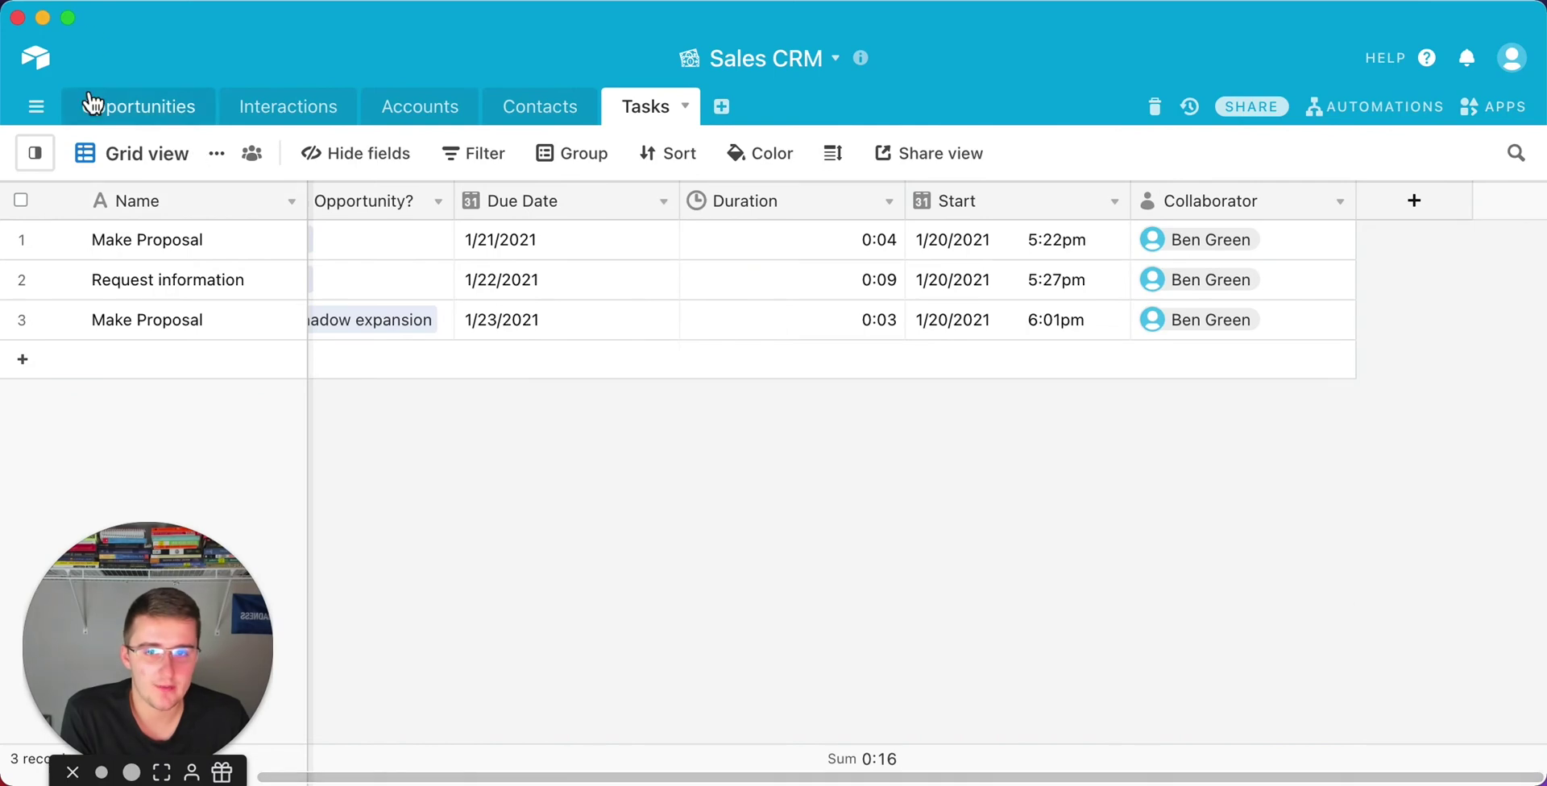
left_click(157, 121)
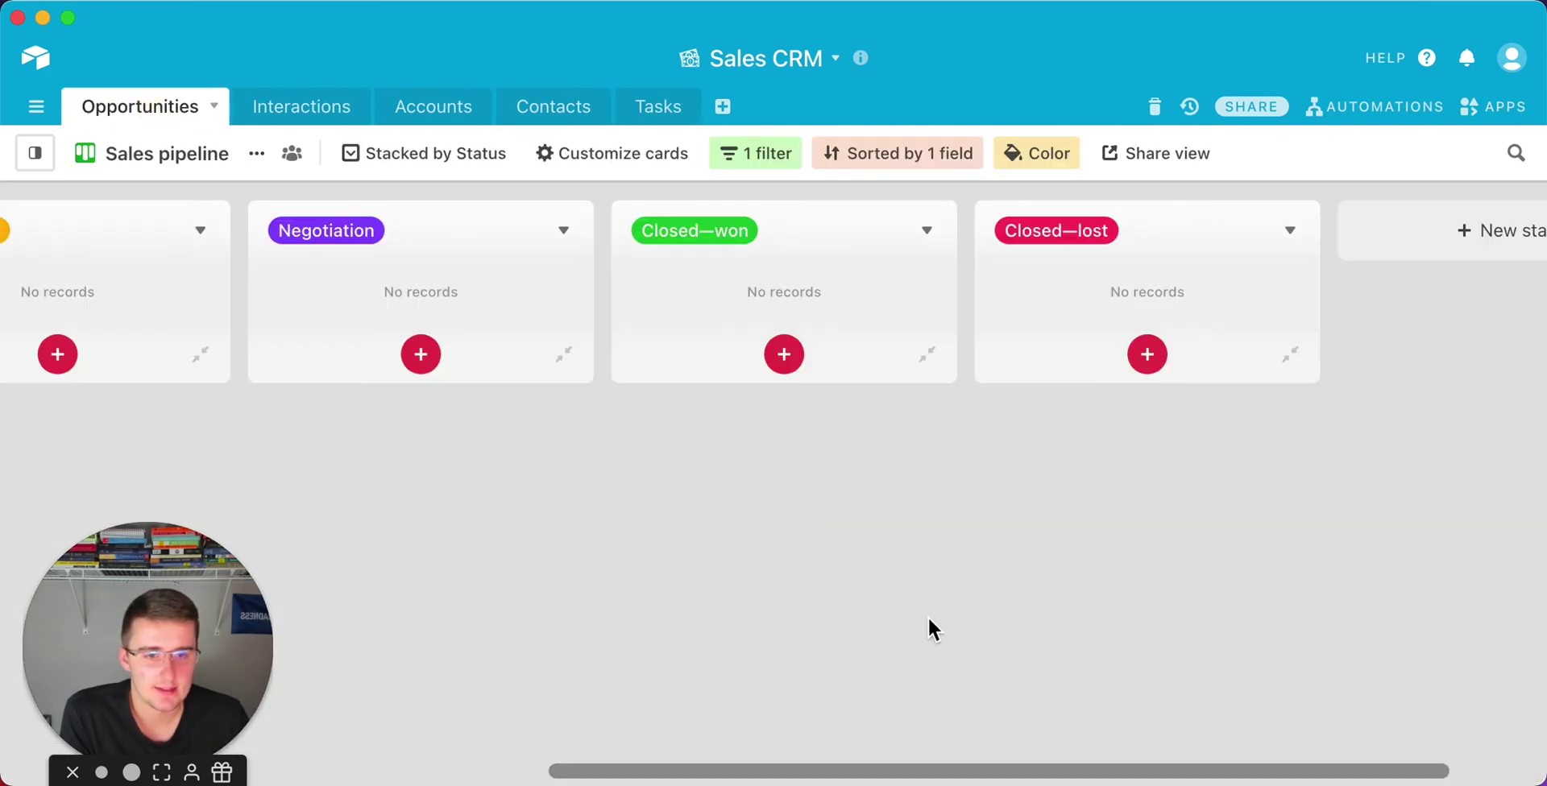
left_click(30, 154)
left_click(76, 273)
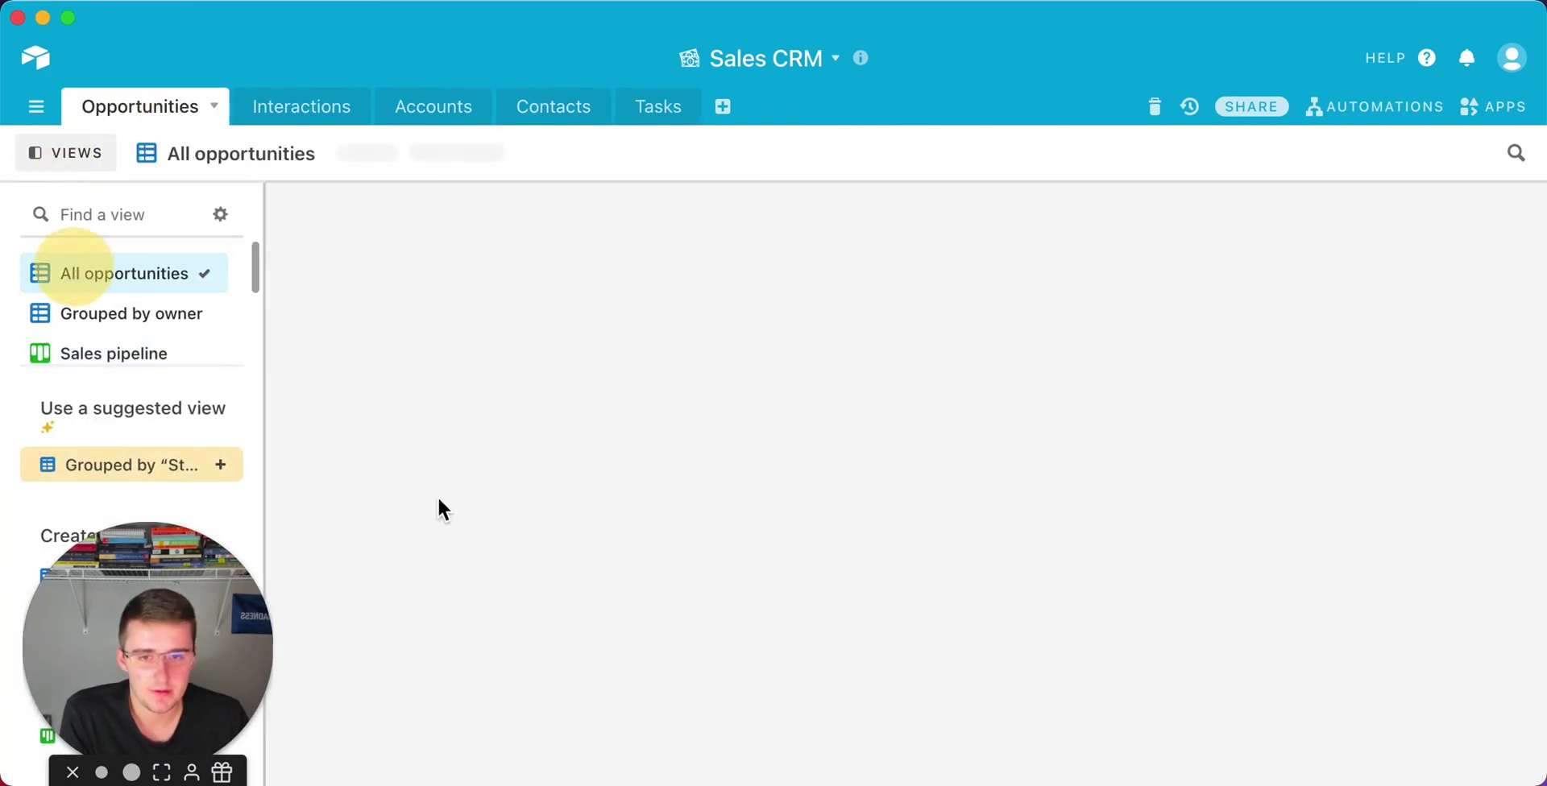
left_click_drag(662, 777, 1493, 762)
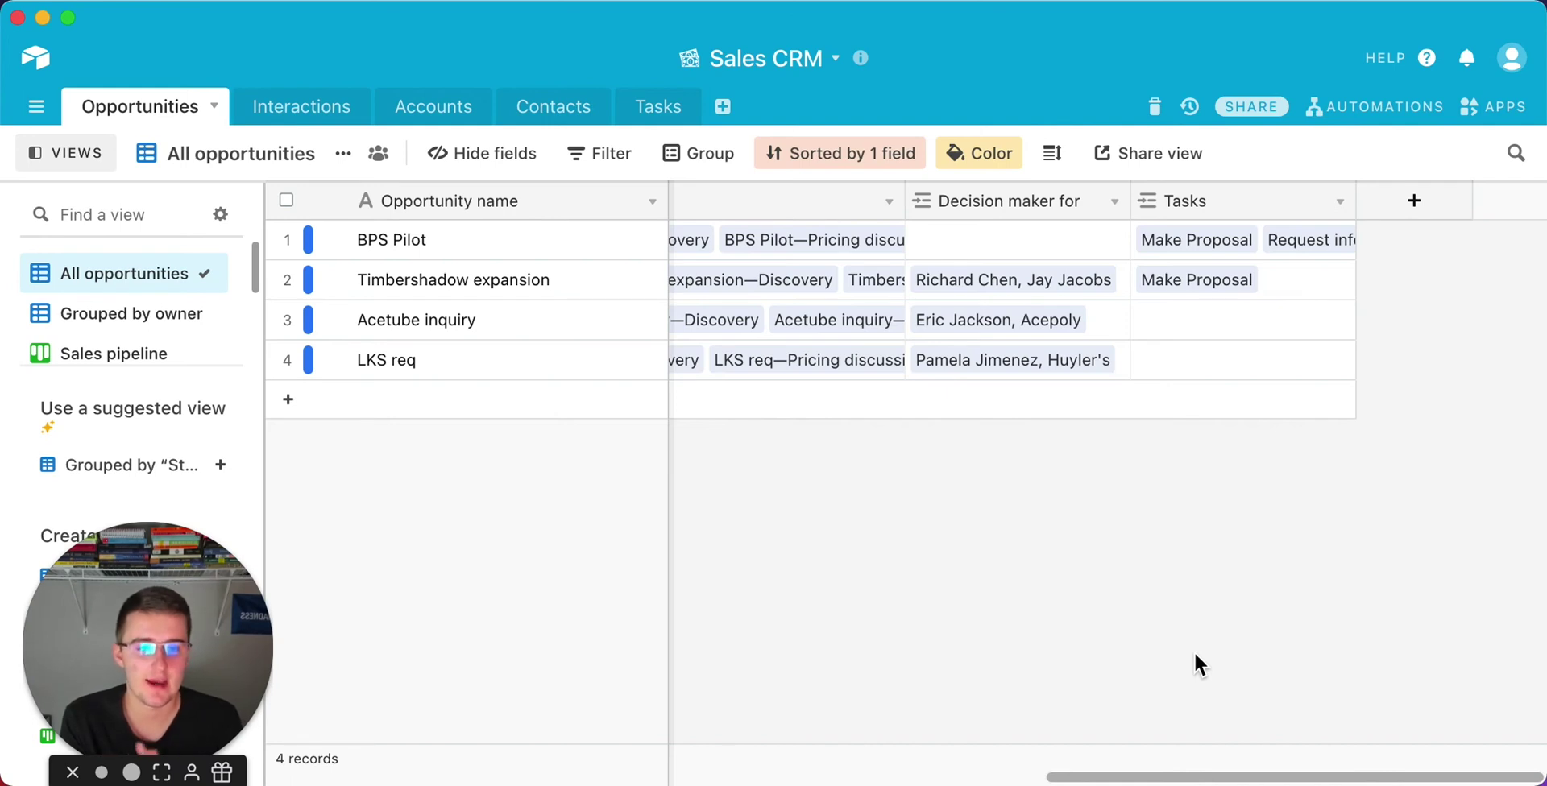
Add a Rollup field named 'Total Time' that summarizes the linked Tasks records.
left_click(1404, 200)
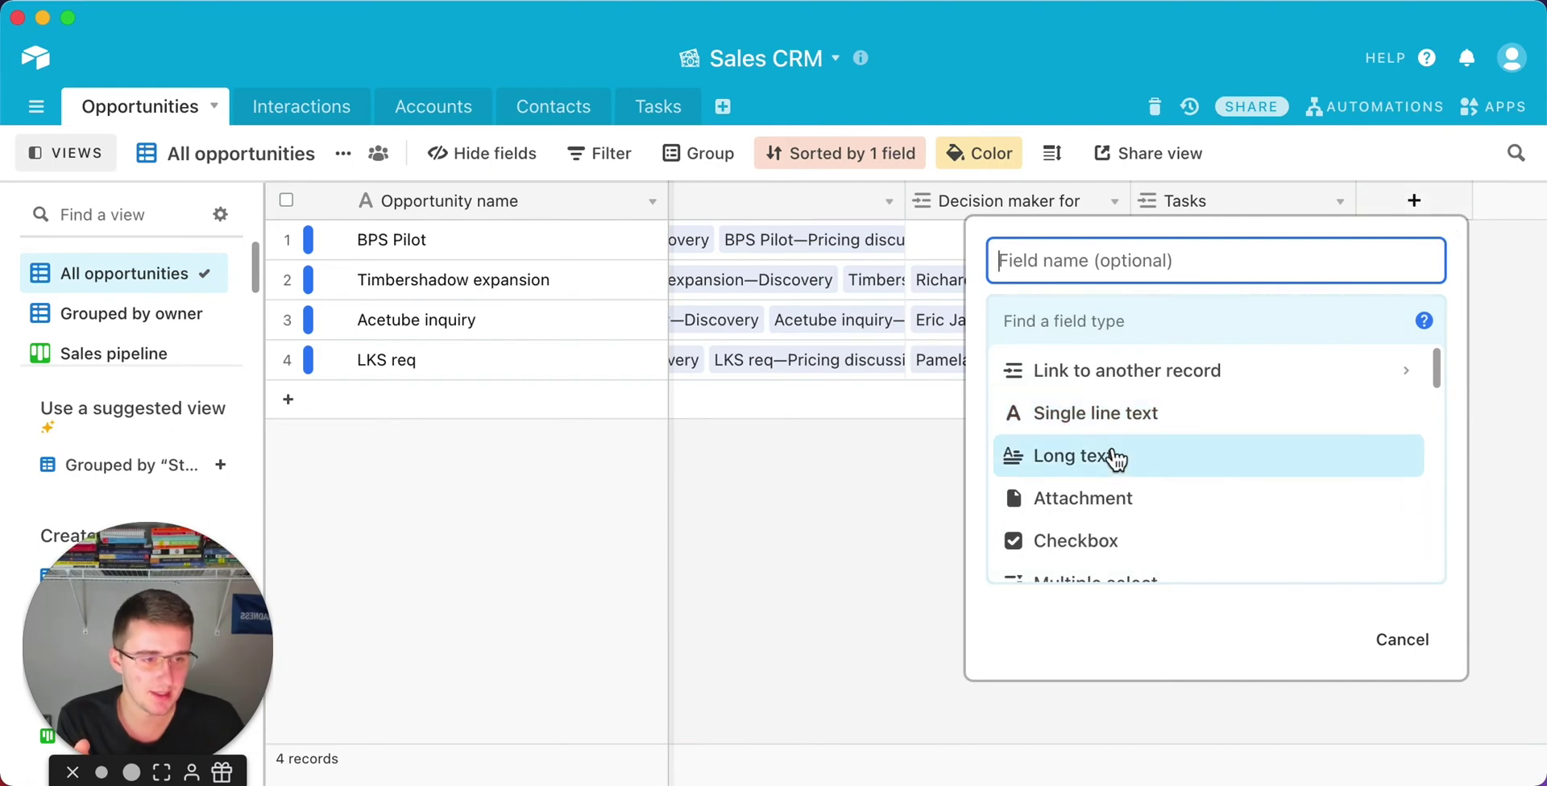
scroll(1112, 459, "down", 10)
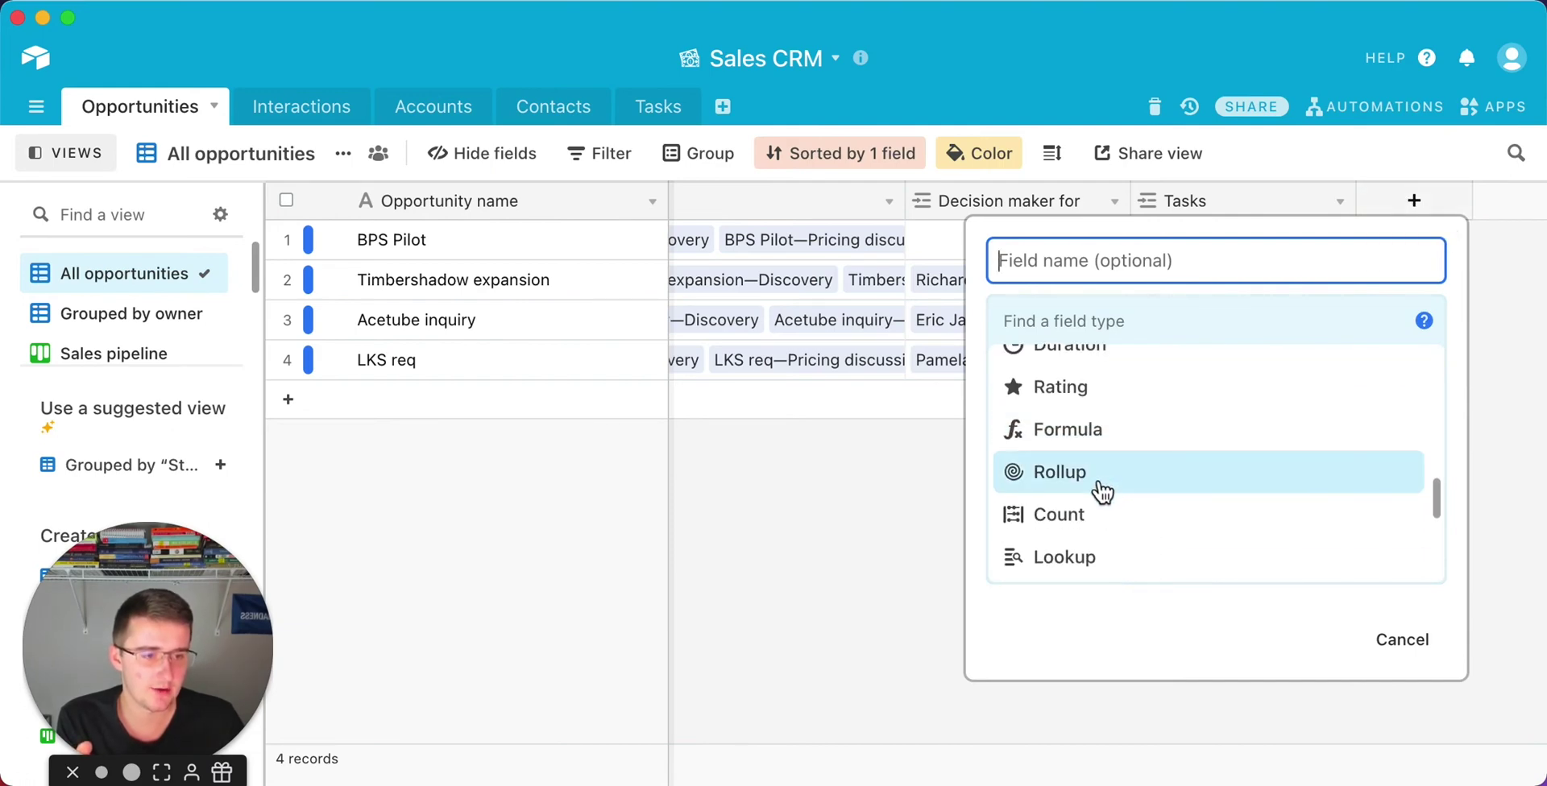
left_click(1084, 483)
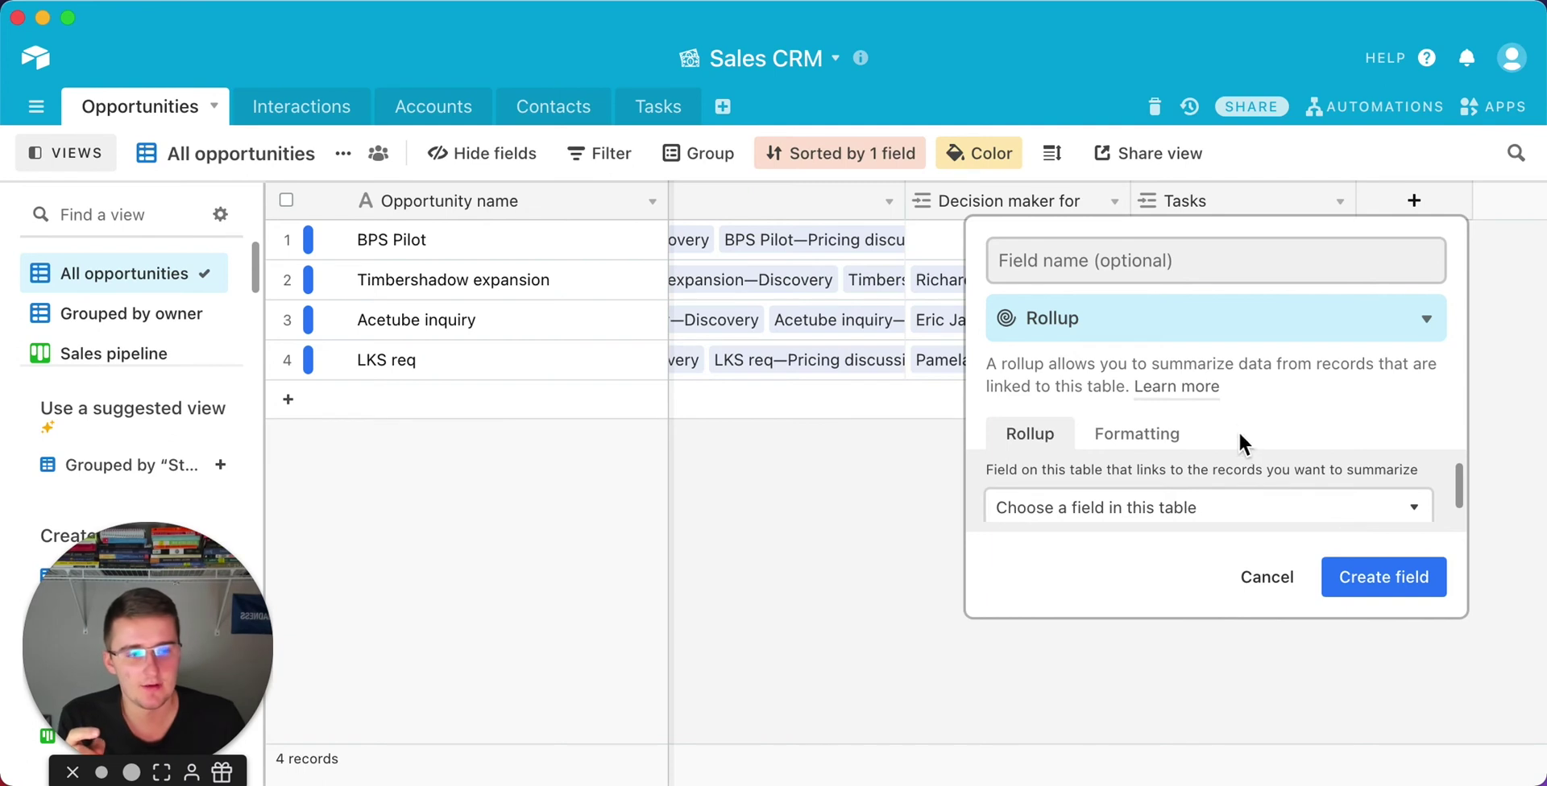
left_click(1180, 260)
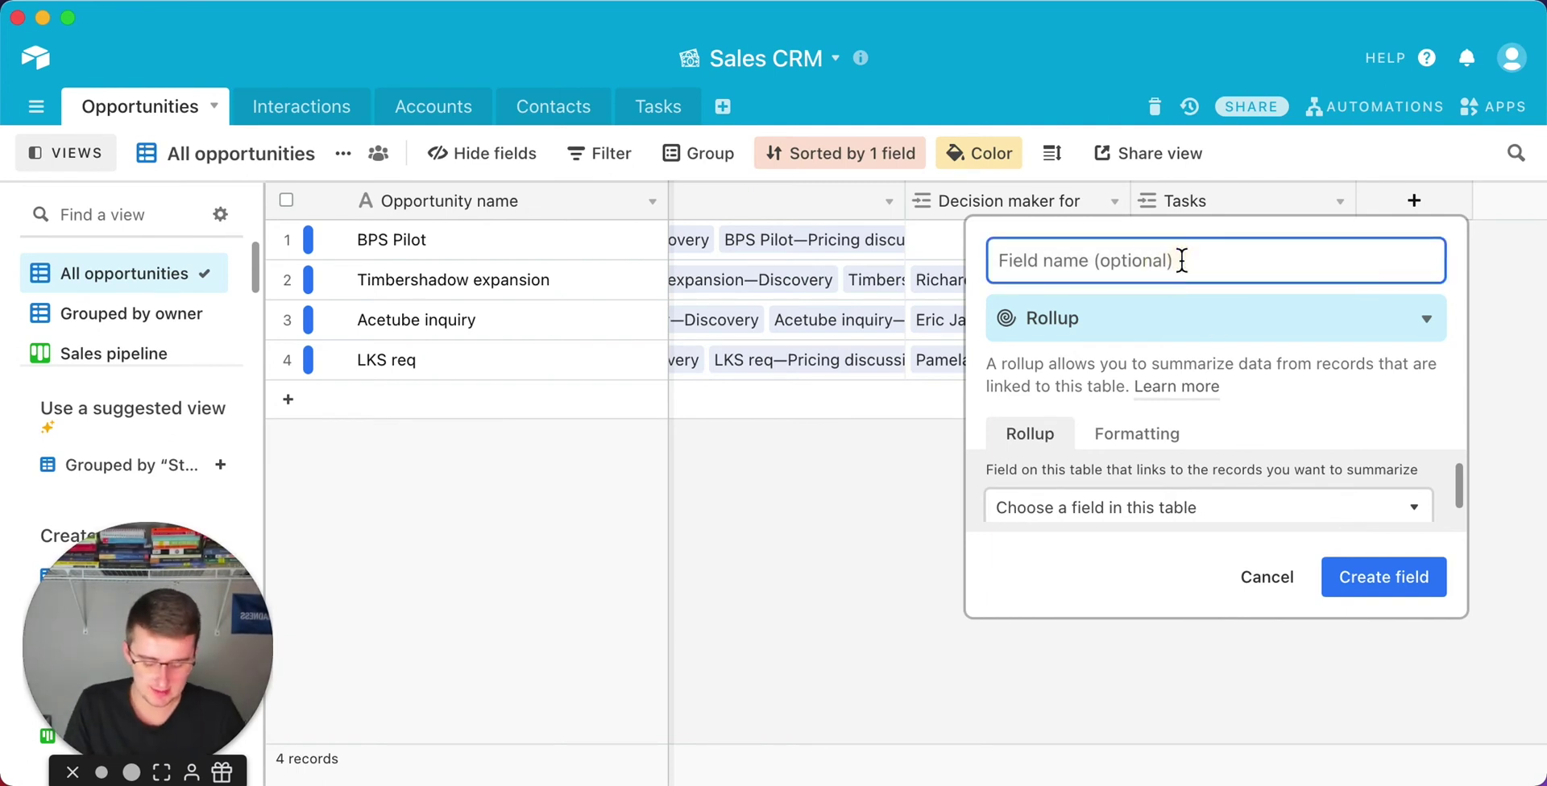
type("Total Time")
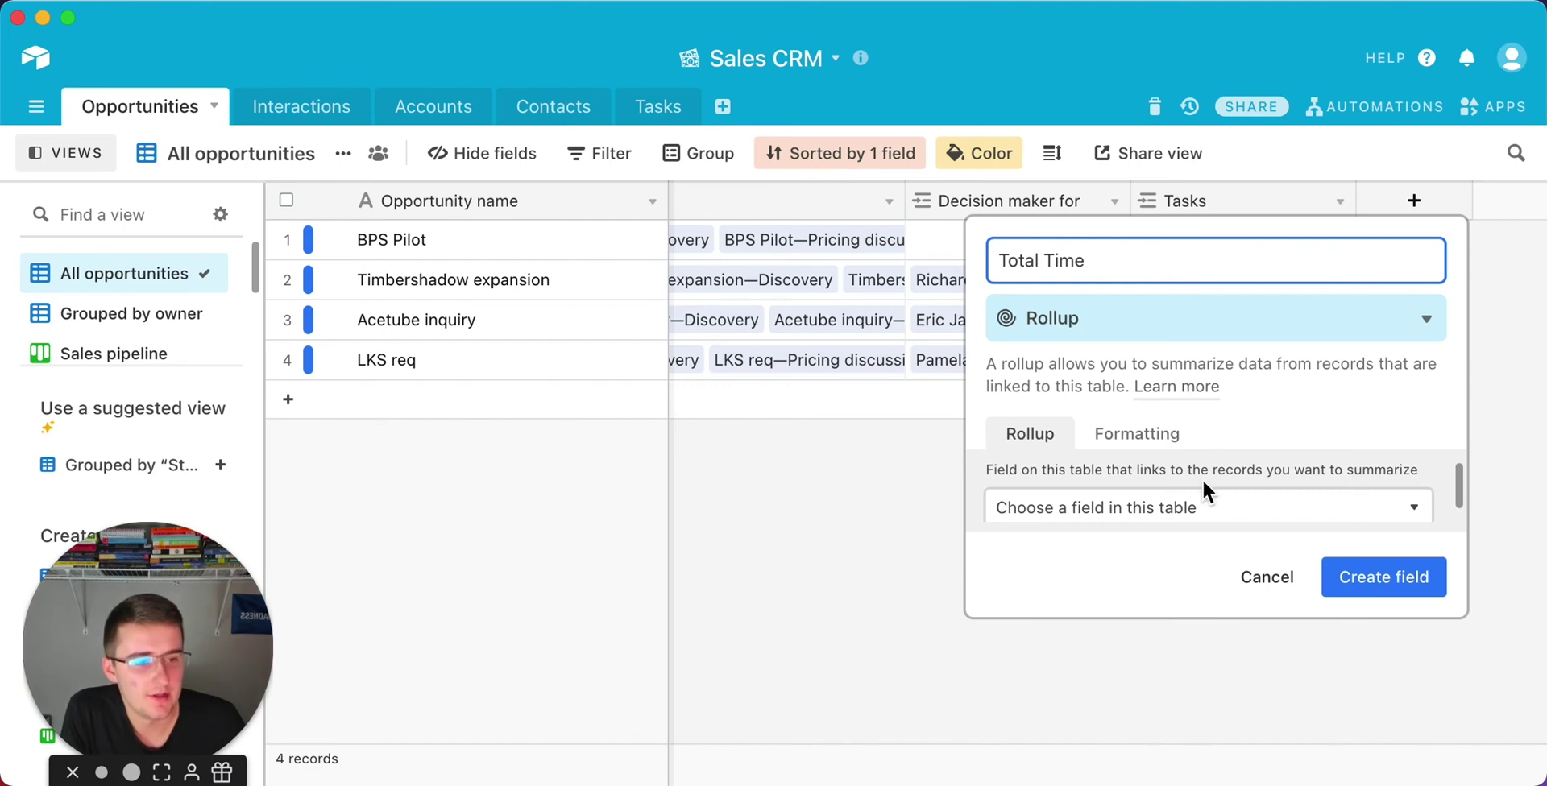
left_click(1163, 510)
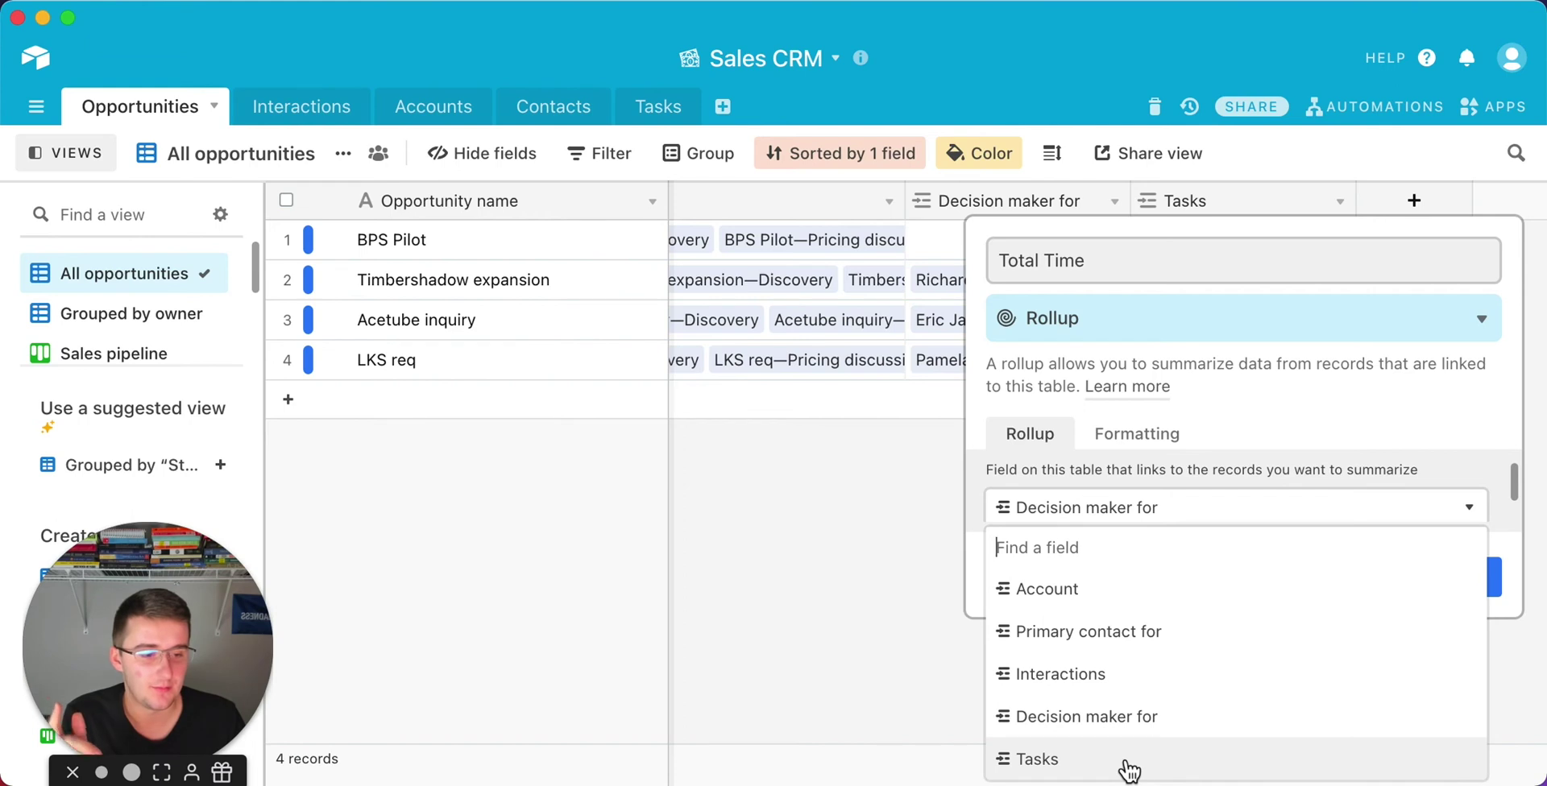
left_click(1127, 761)
Roll up the Tasks' Duration with SUM(values) and create the field.
scroll(1114, 506, "down", 2)
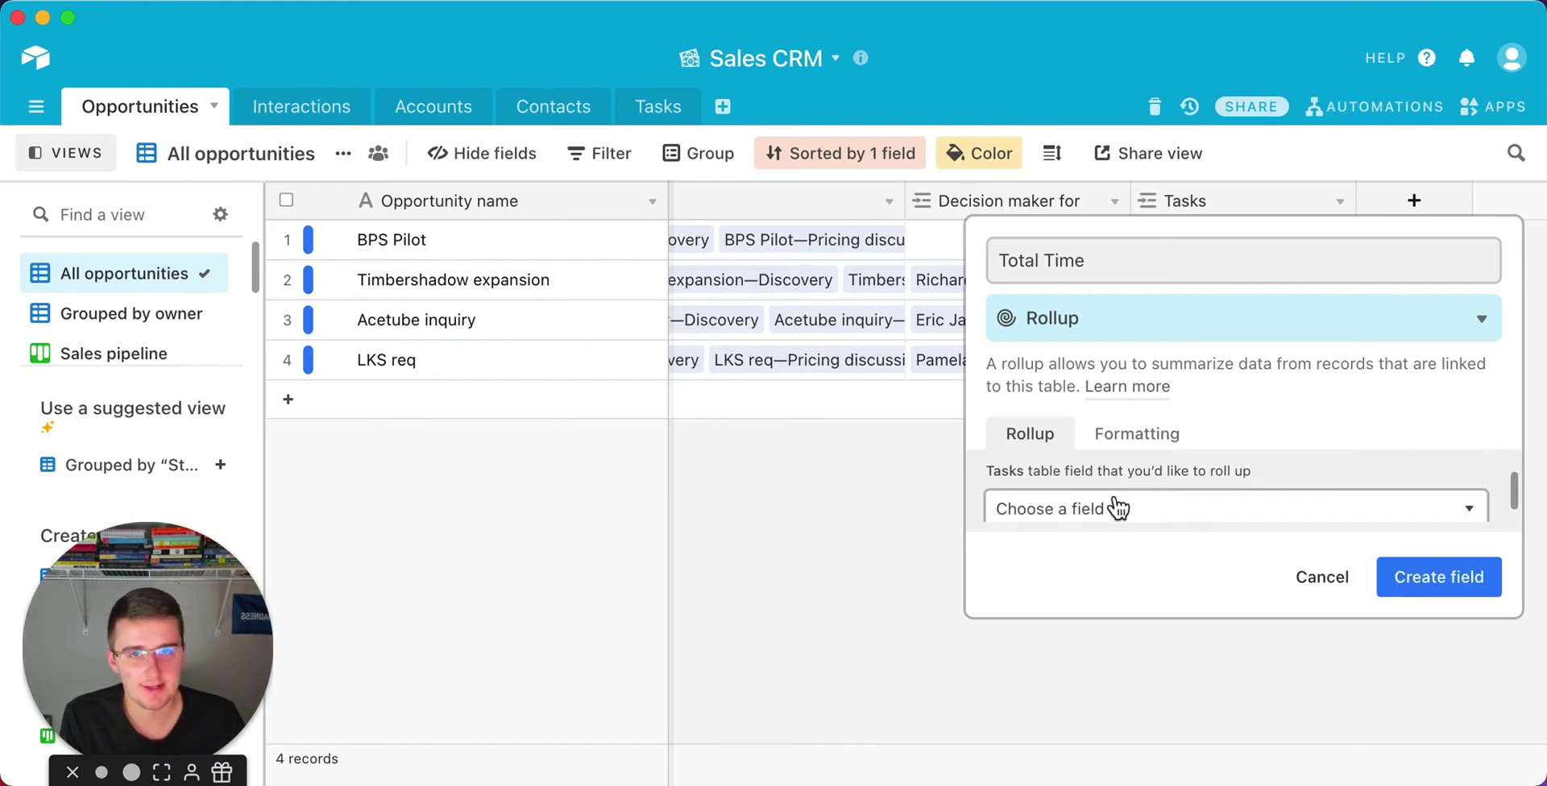
left_click(1117, 508)
left_click(1104, 276)
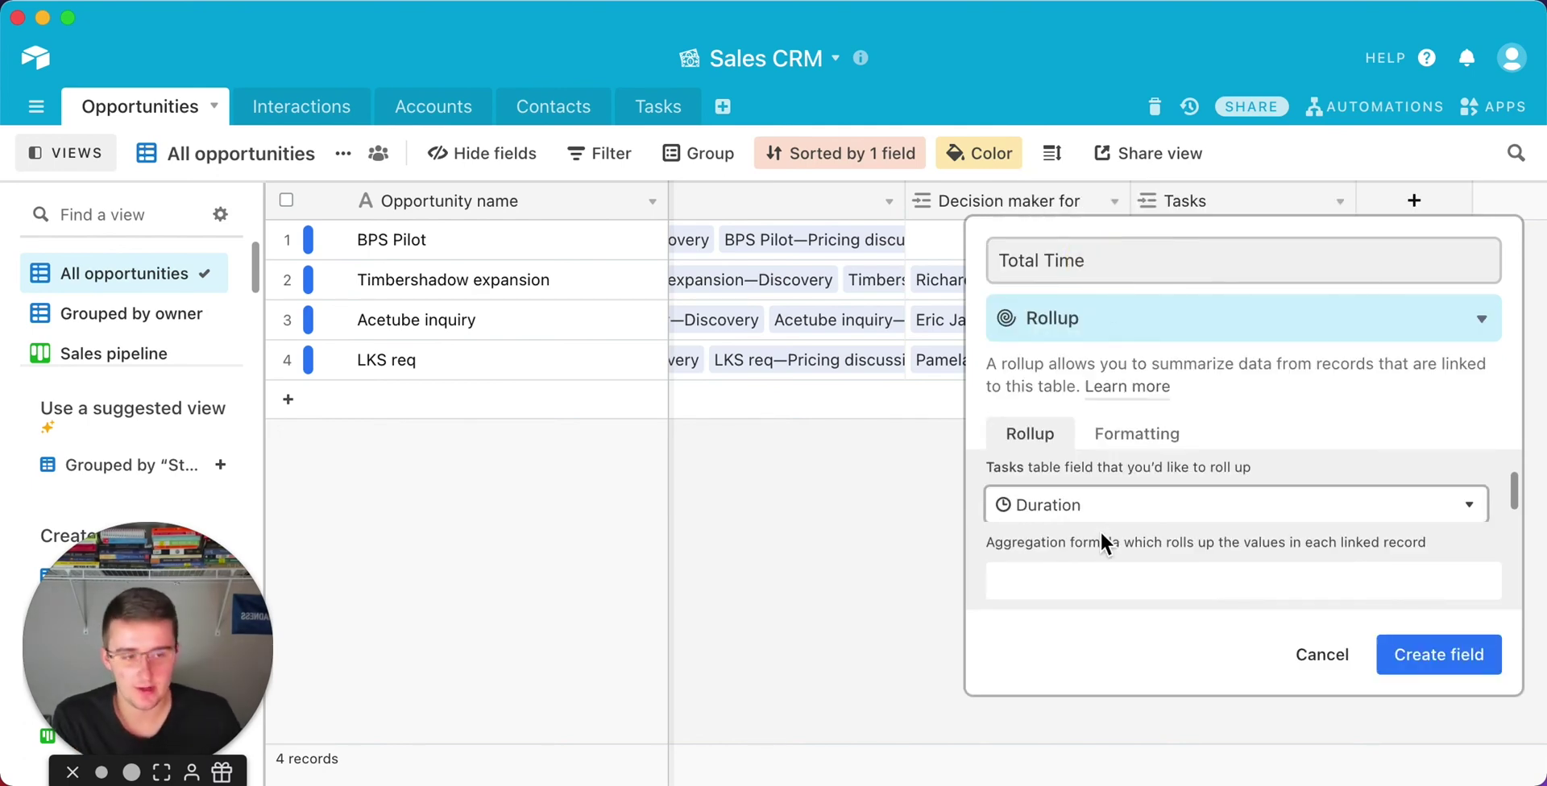
left_click(1110, 588)
scroll(1114, 640, "down", 3)
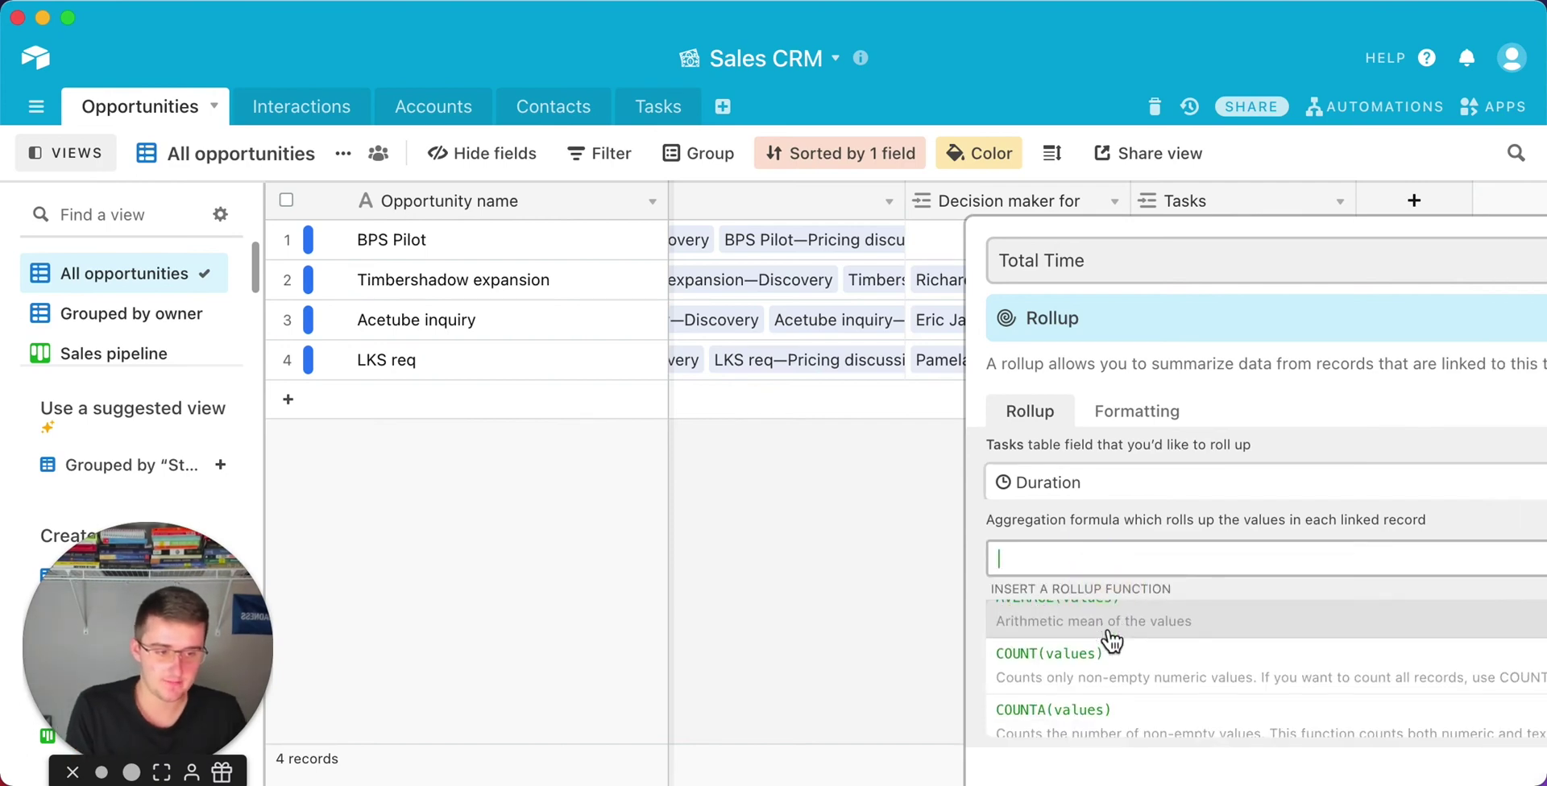
scroll(1112, 649, "down", 1)
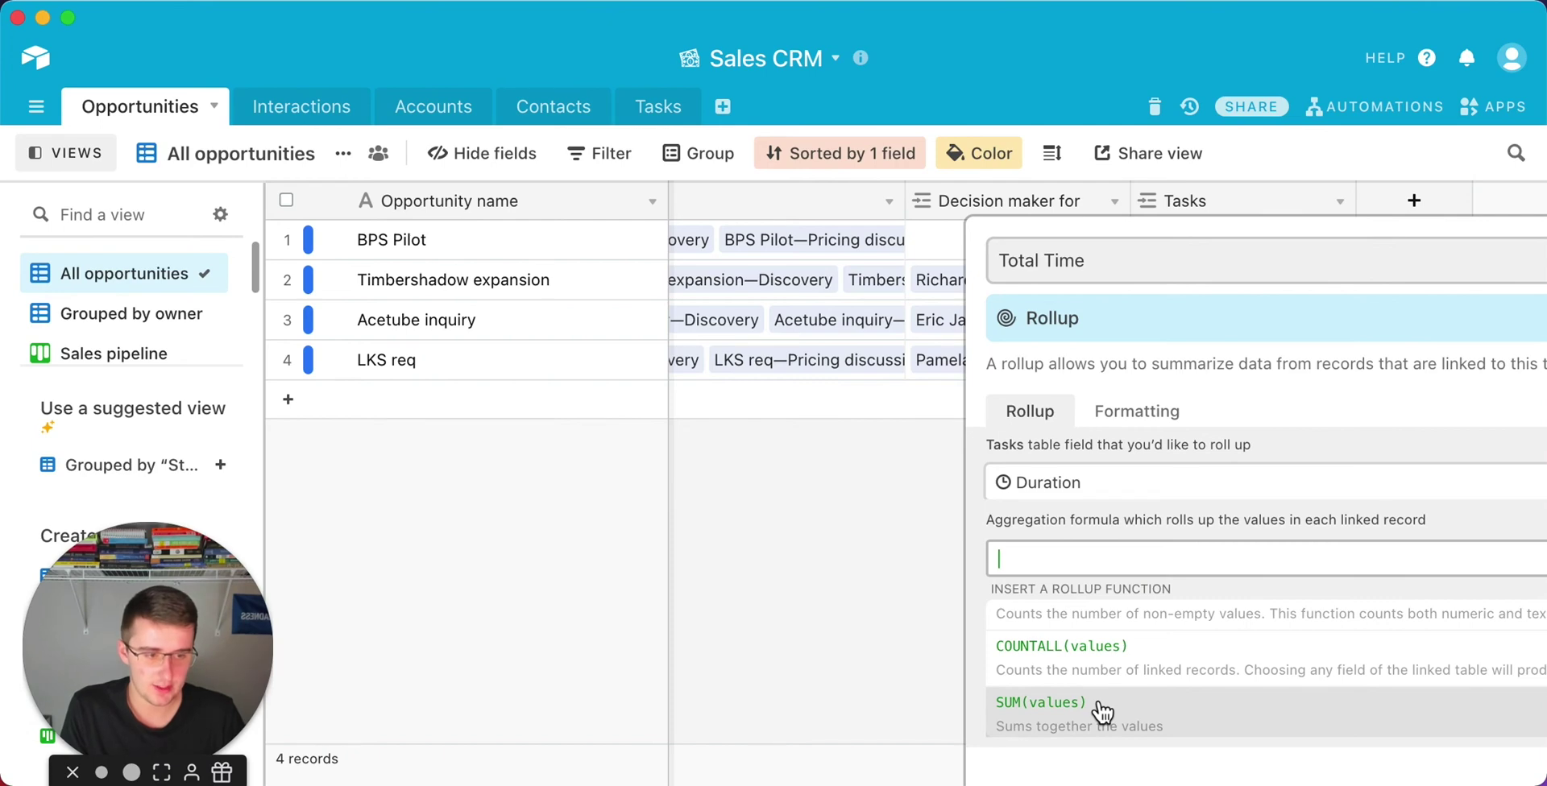
type("sum")
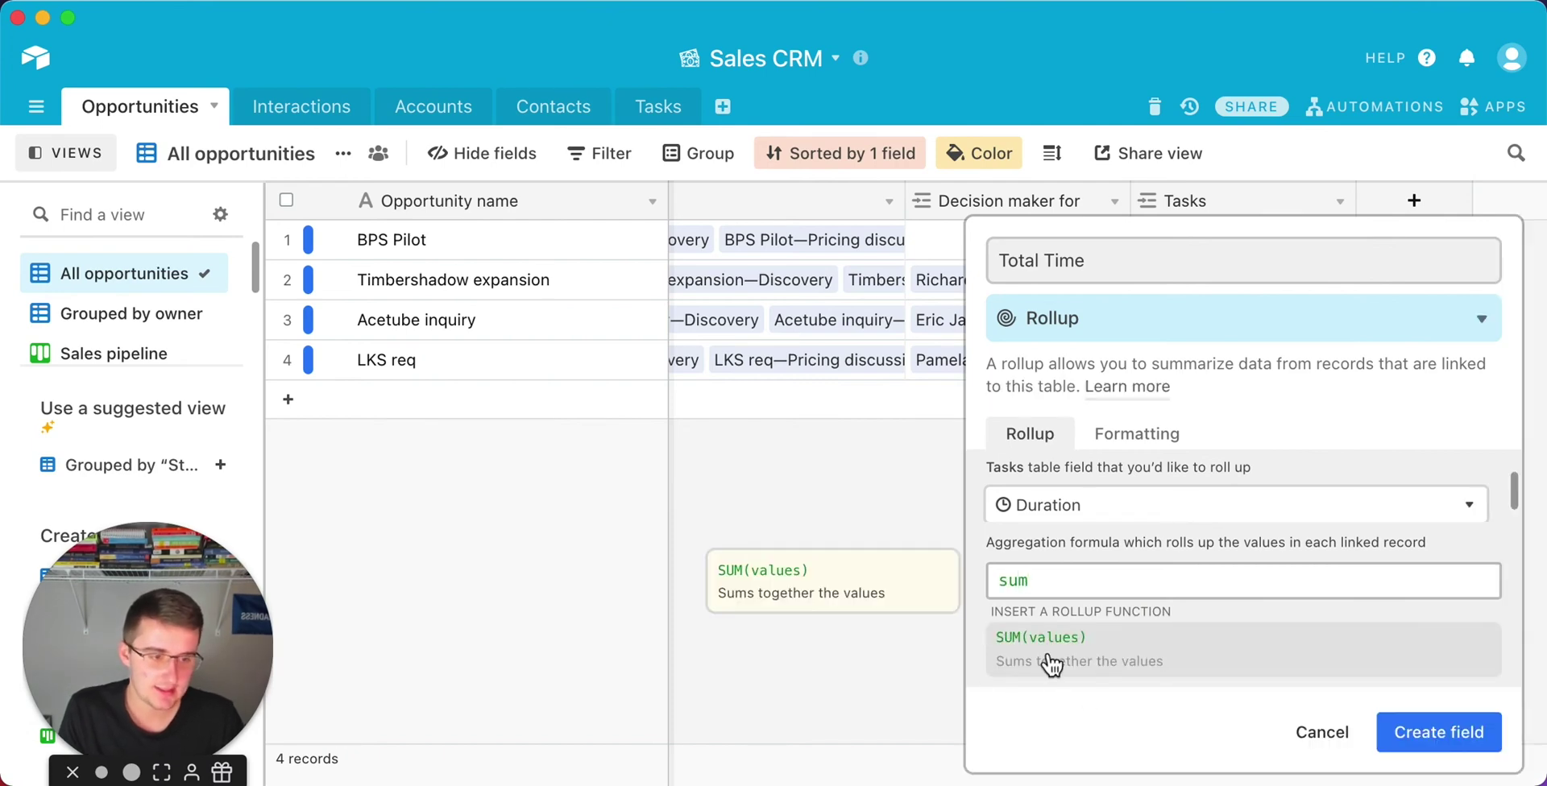
left_click(1094, 656)
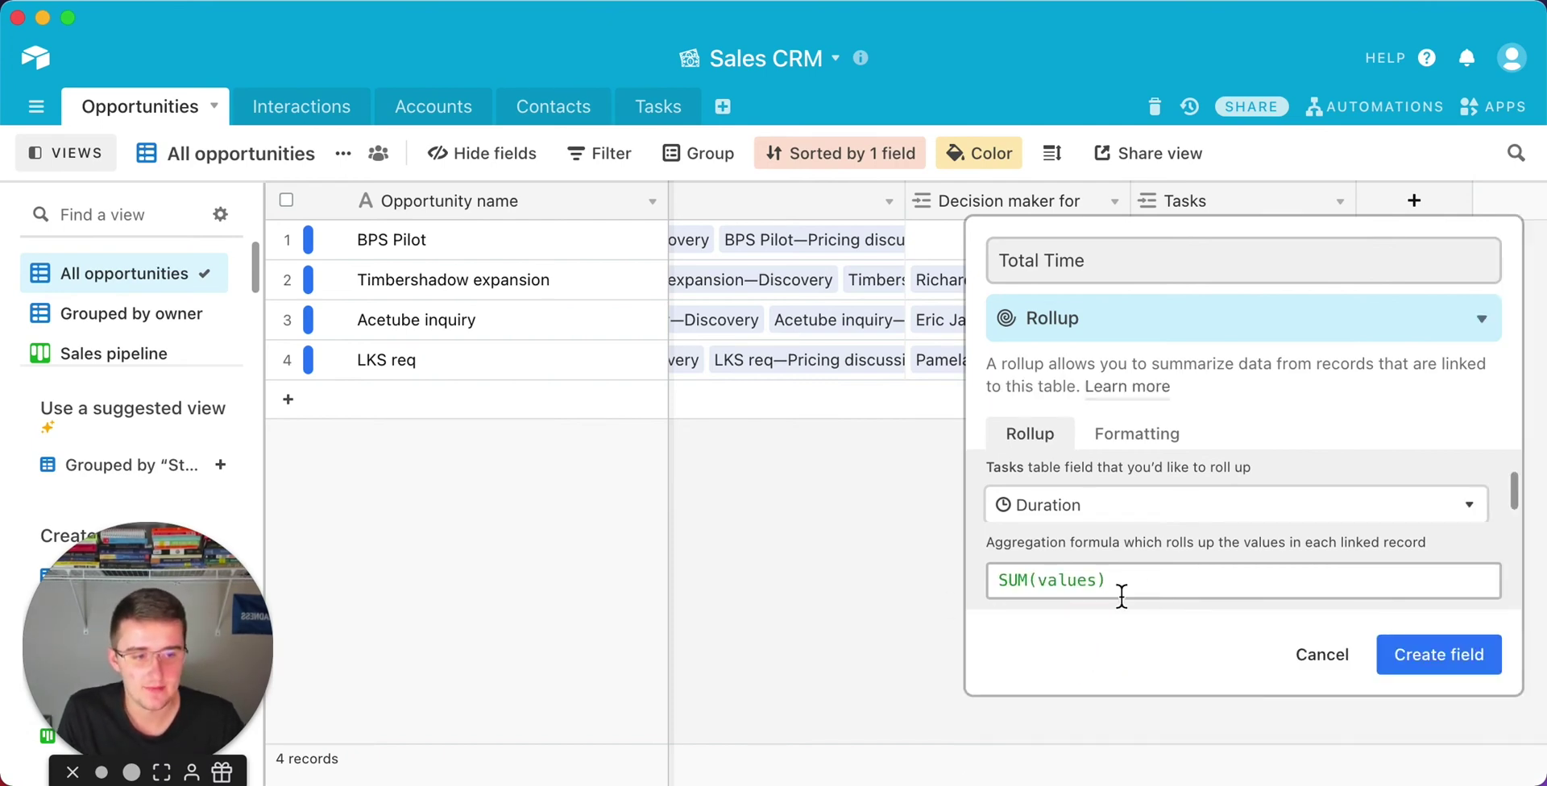
left_click(1464, 639)
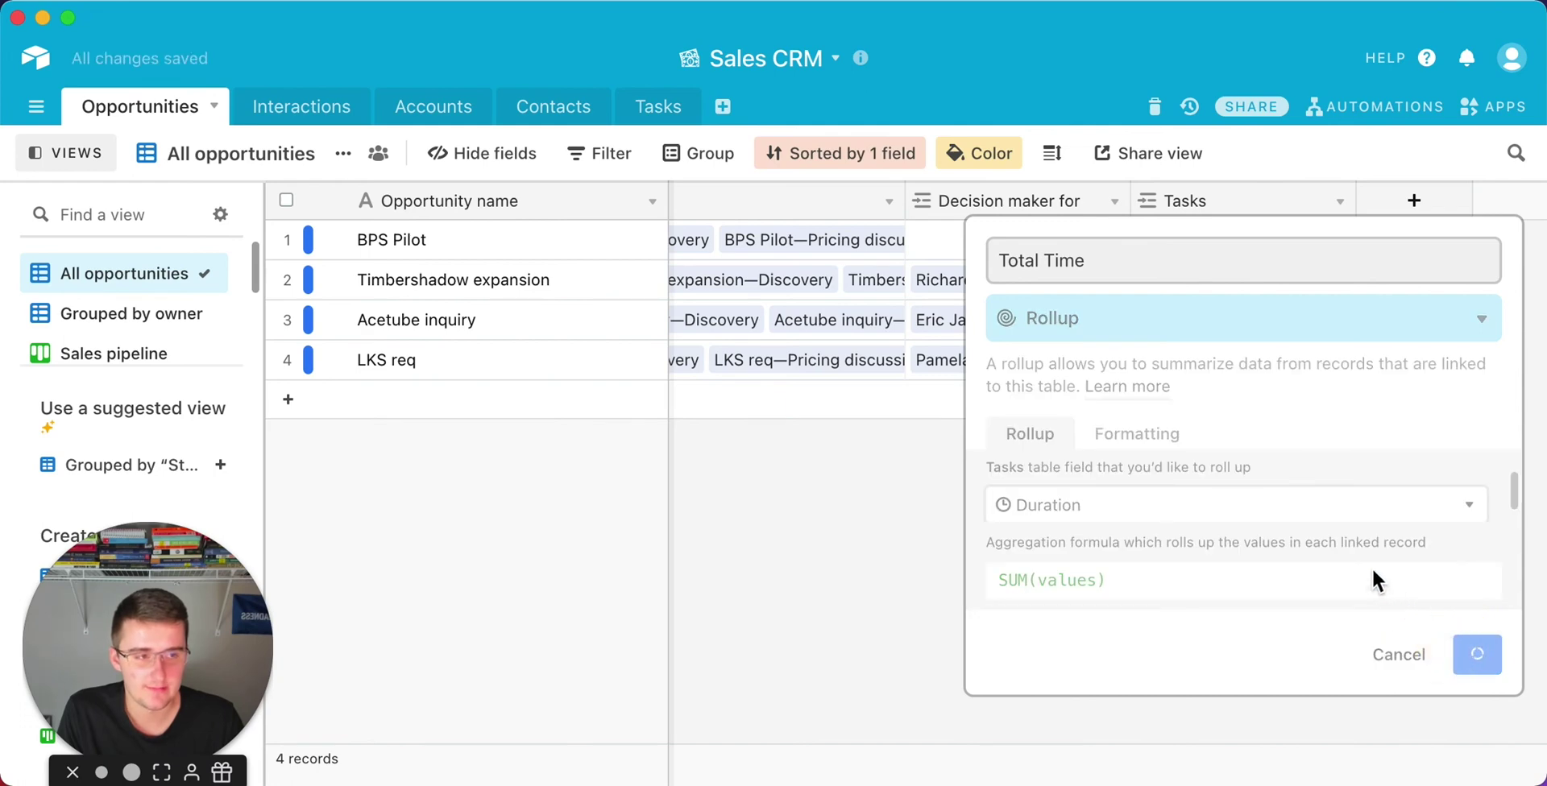
Check that BPS Pilot's linked Make Proposal task has a Duration of 0:04.
left_click_drag(1172, 777, 1253, 777)
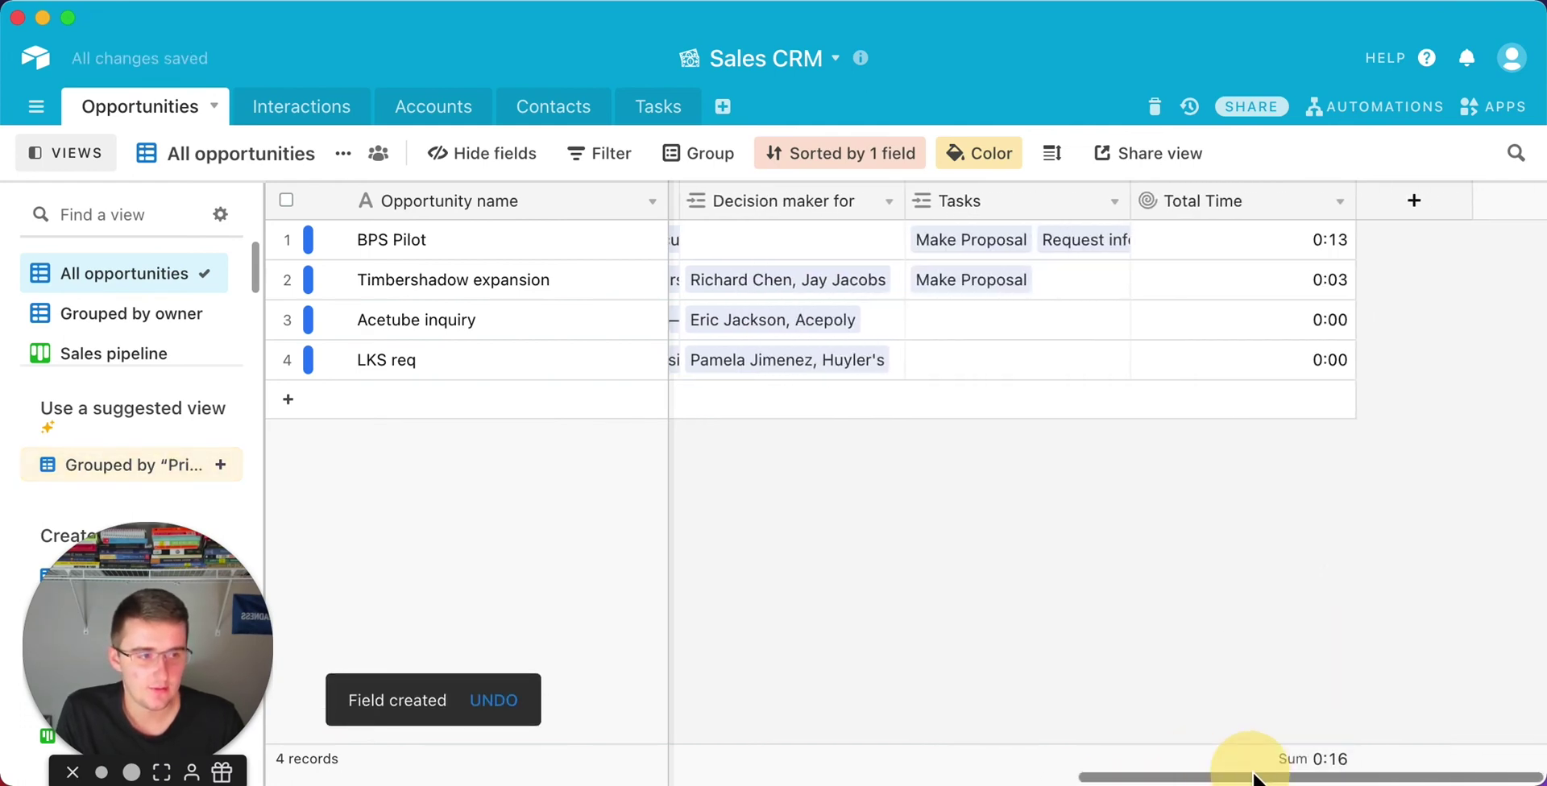
left_click(958, 241)
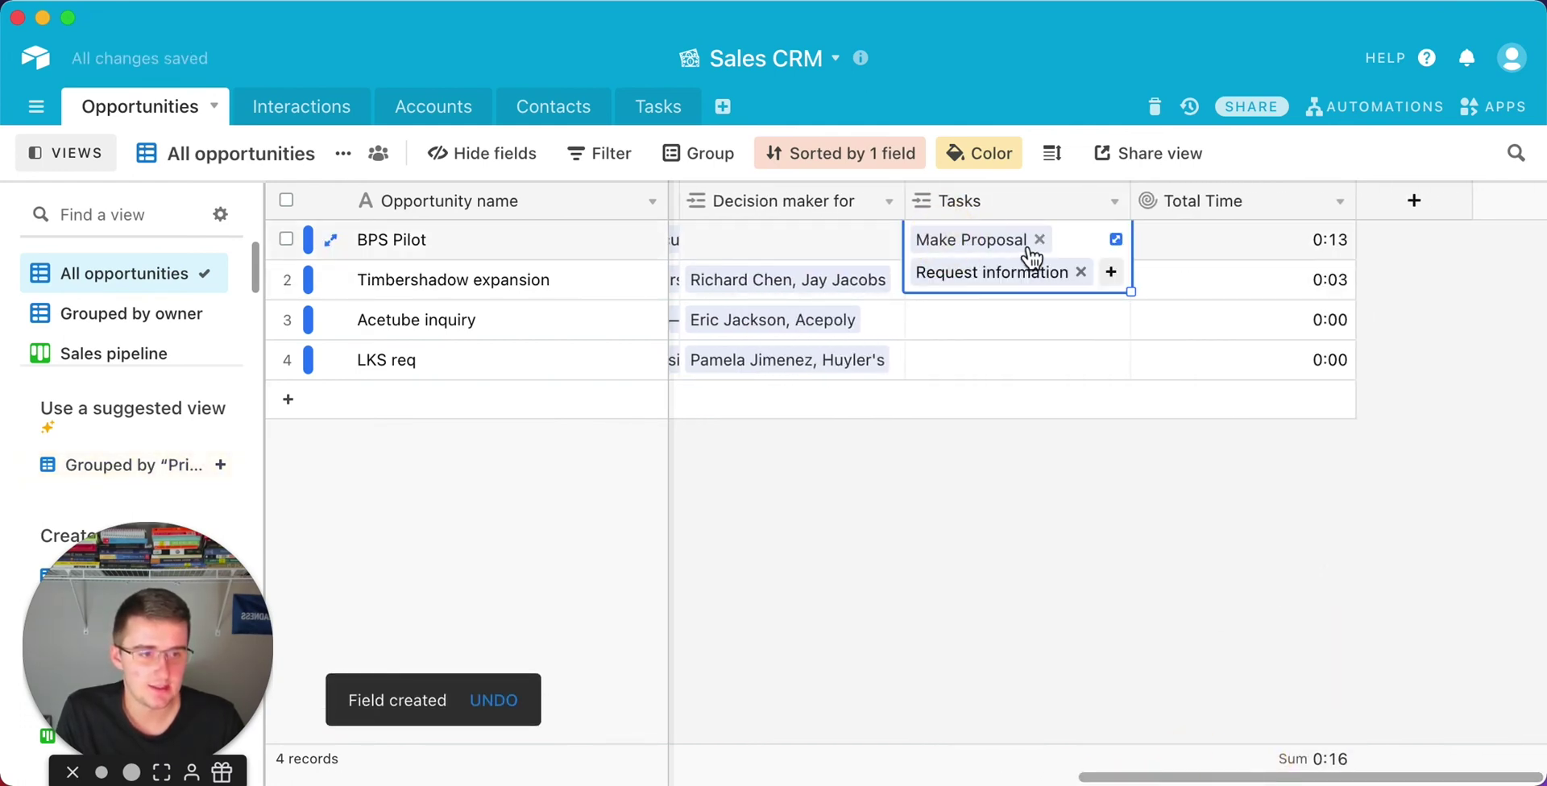
left_click(988, 239)
scroll(691, 483, "down", 5)
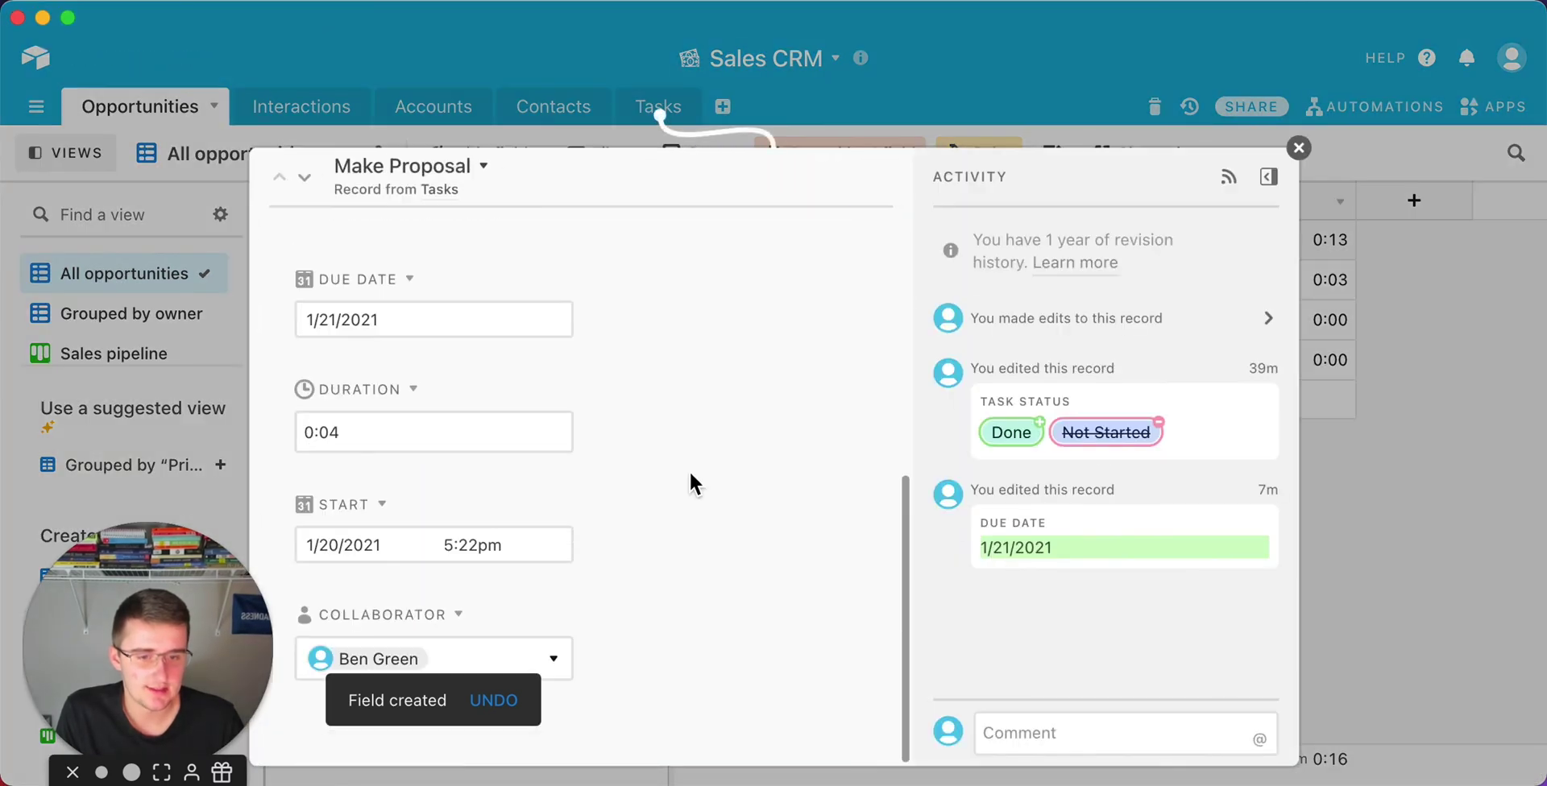
left_click(1342, 516)
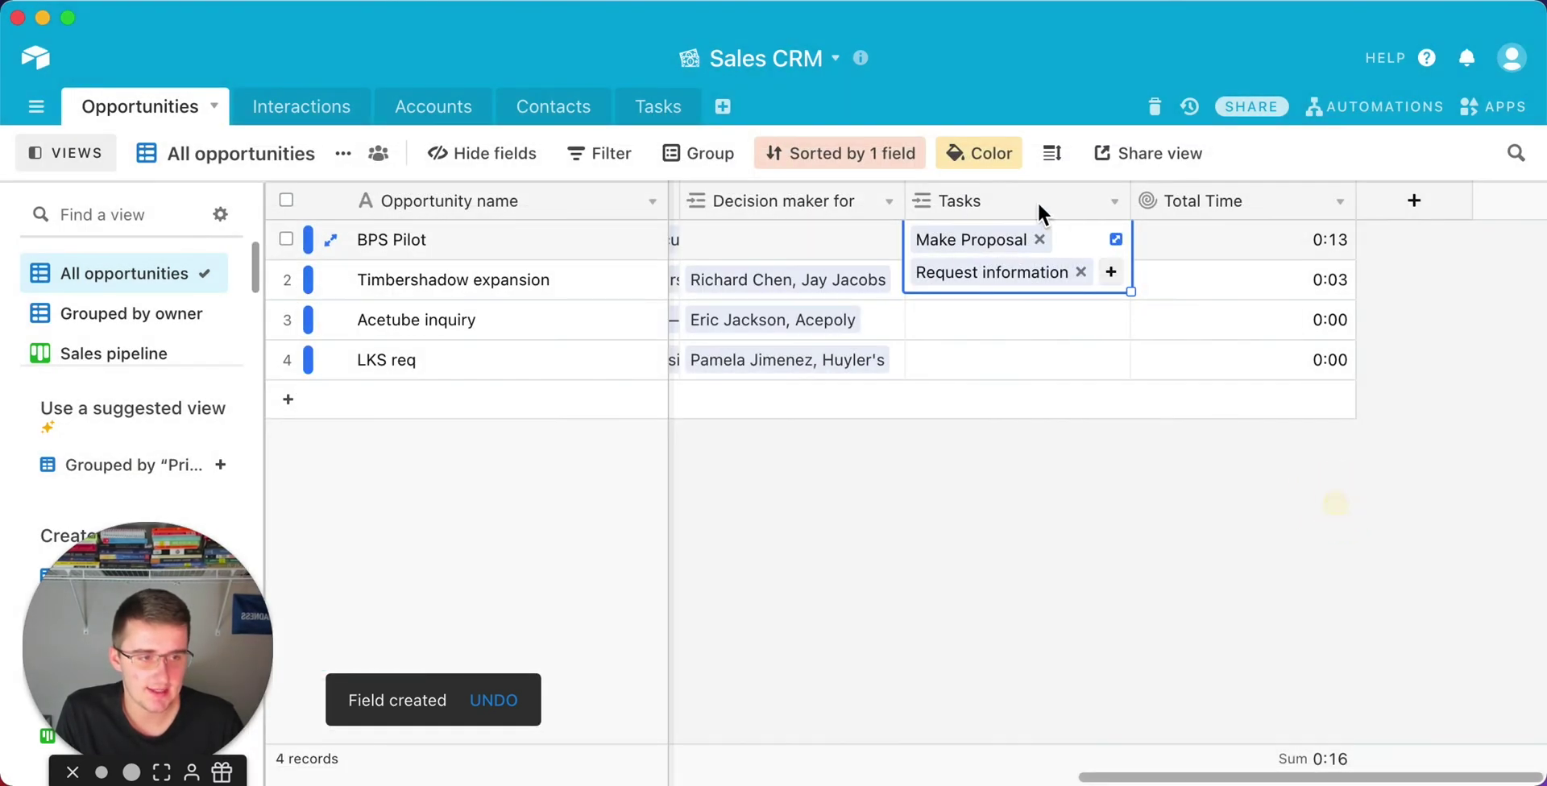
Confirm the Request information task's Duration is 0:09, then narrow the Total Time column.
left_click(986, 274)
scroll(690, 483, "down", 5)
left_click(349, 428)
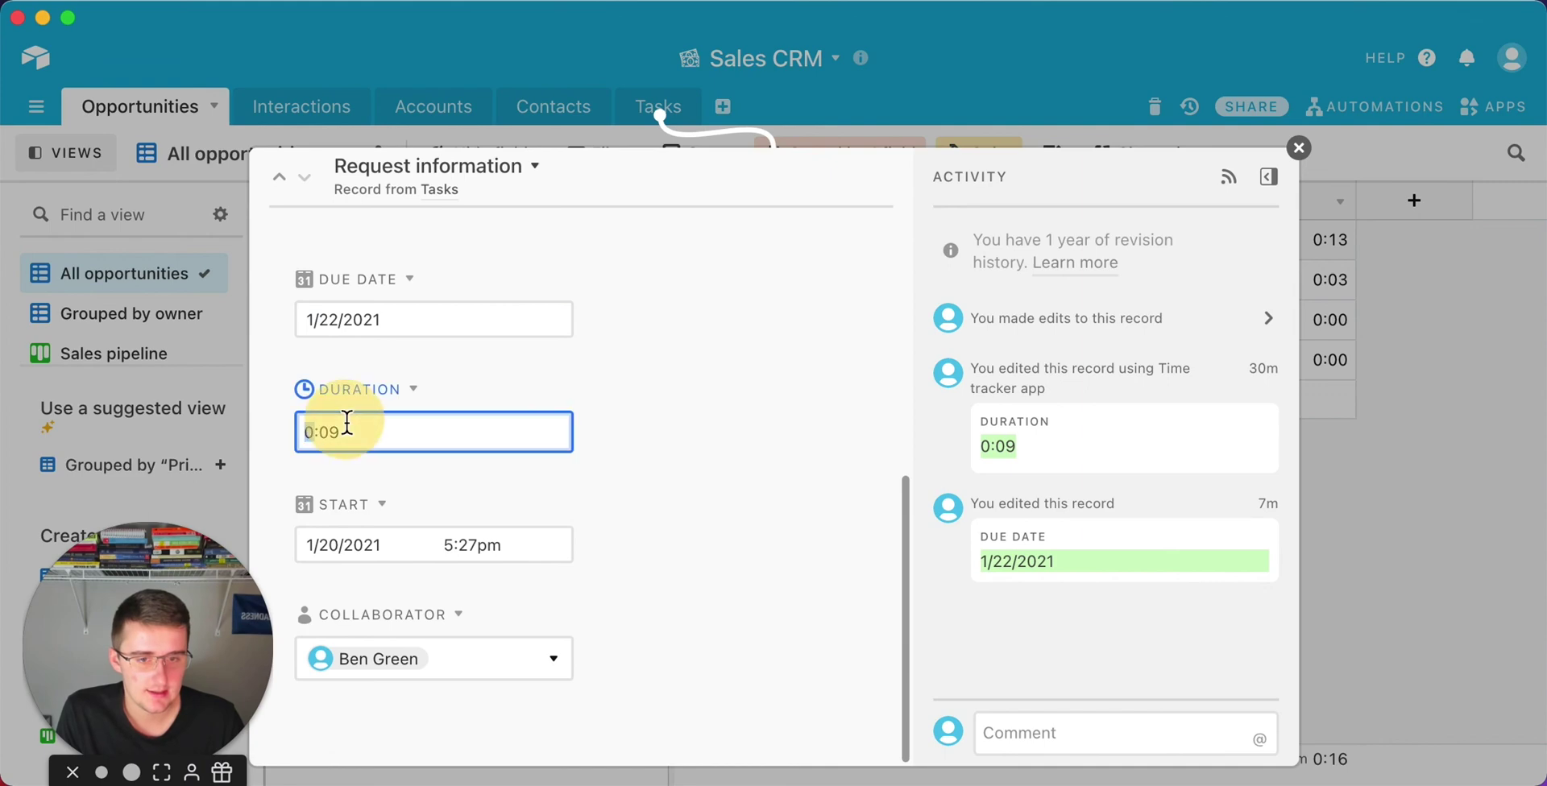
left_click(1437, 458)
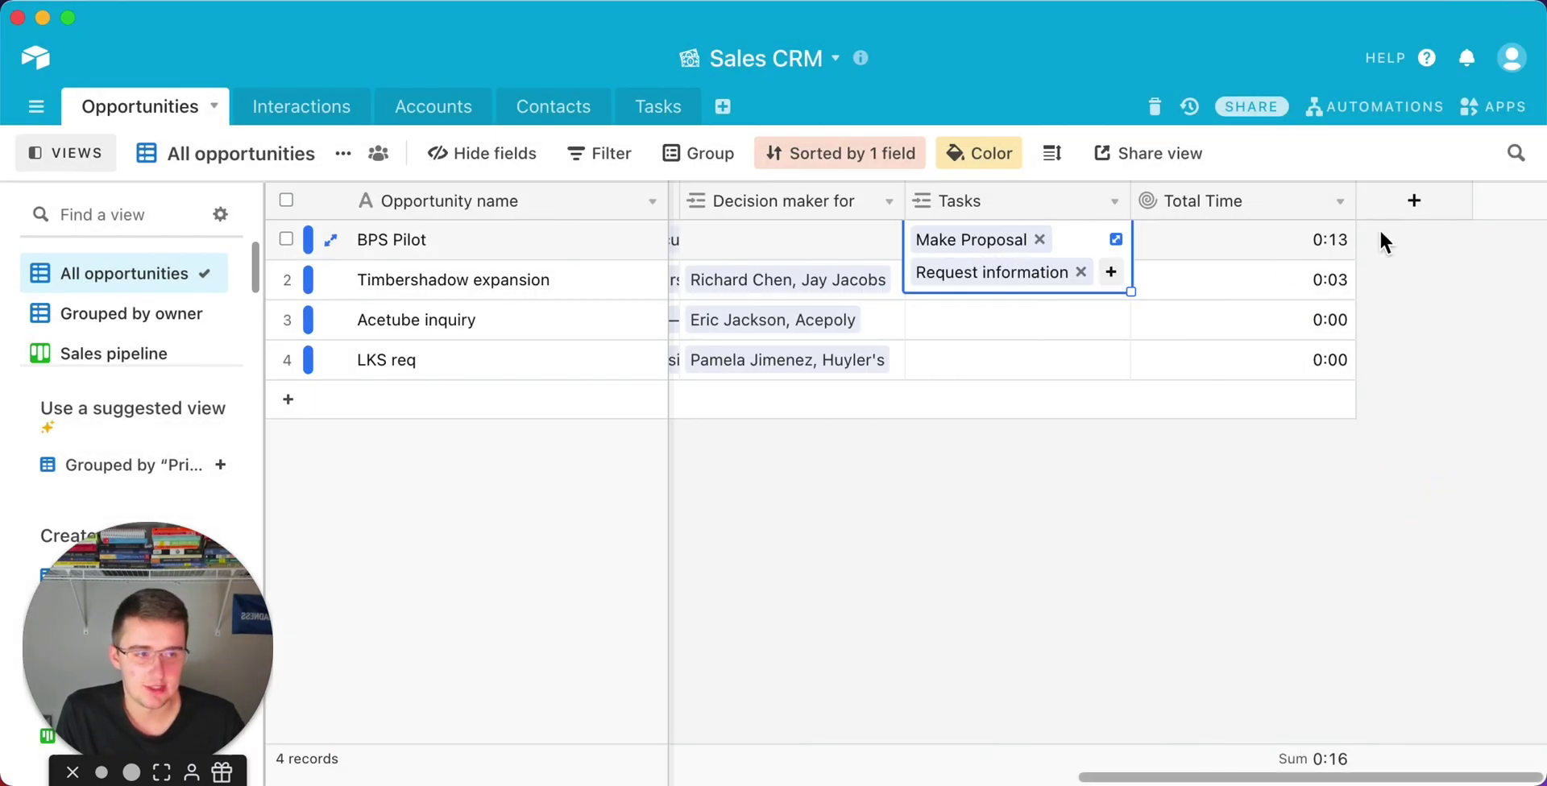
left_click_drag(1358, 211, 1289, 230)
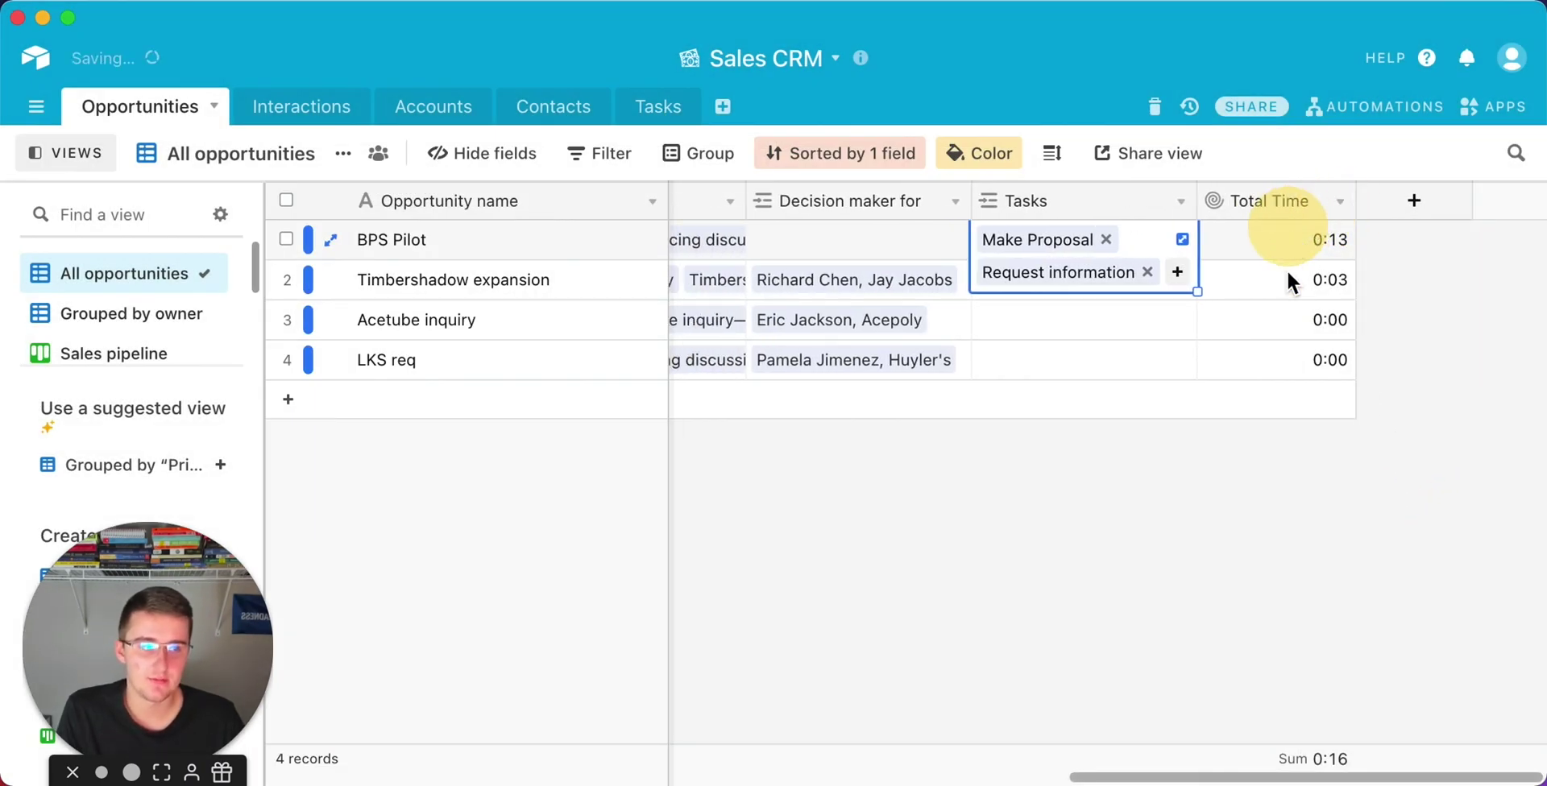